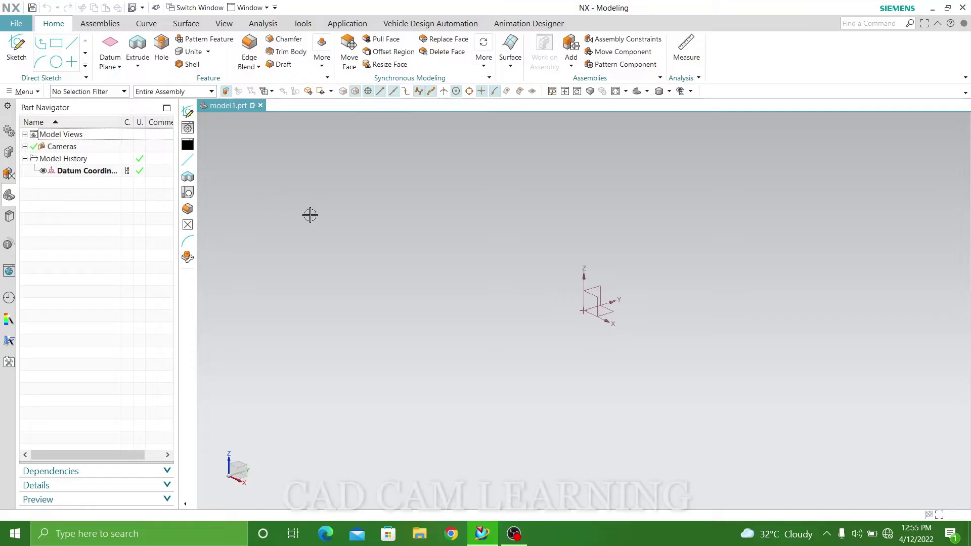
Create Datum Plane (1) at a 100 mm offset from the datum XY plane
left_click(111, 48)
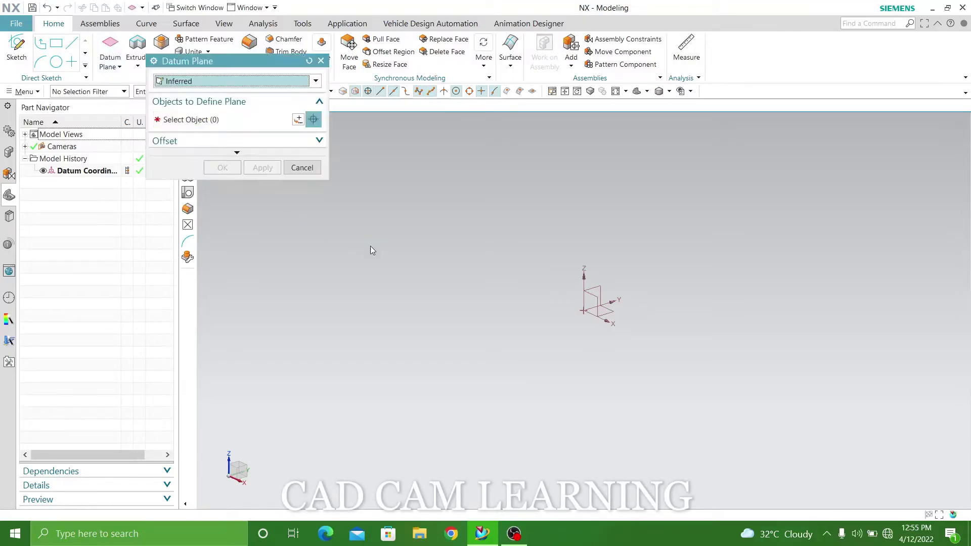
left_click(607, 312)
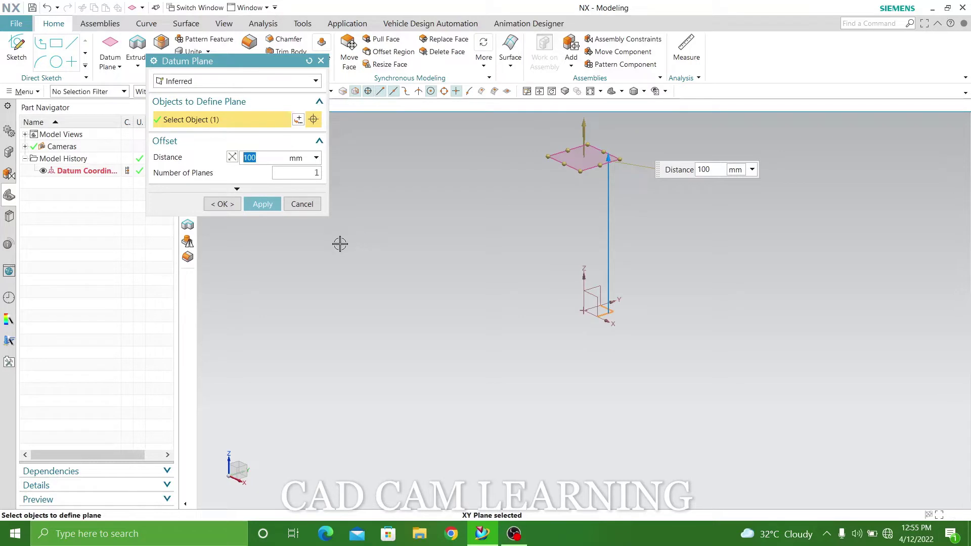
left_click(256, 203)
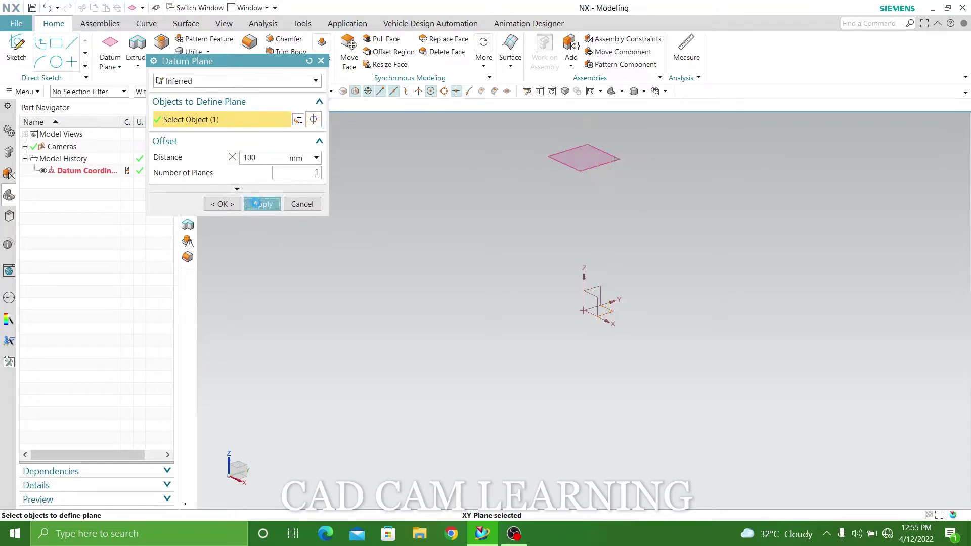
left_click(299, 168)
scroll(496, 357, "down", 1)
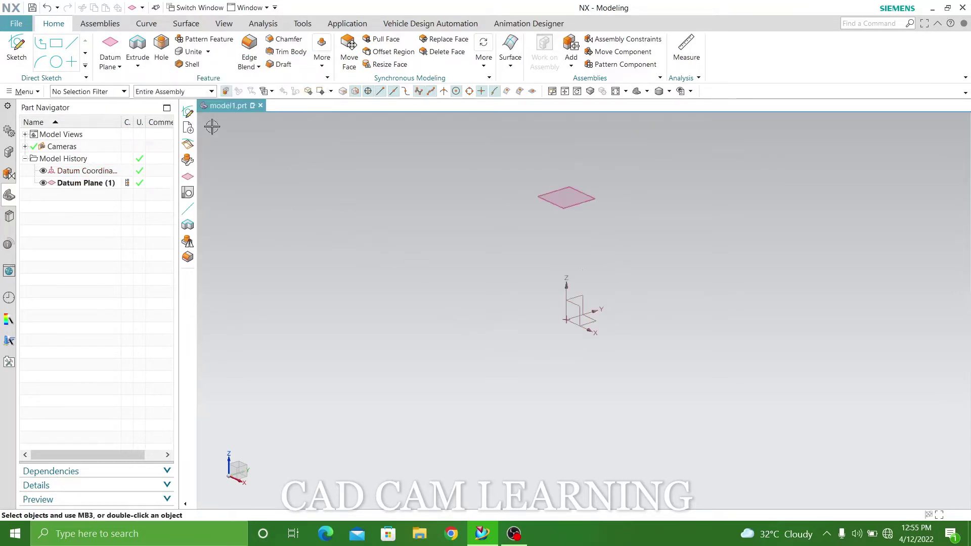
Start a sketch on the new datum plane and draw a 300 mm circle at the origin
left_click(16, 49)
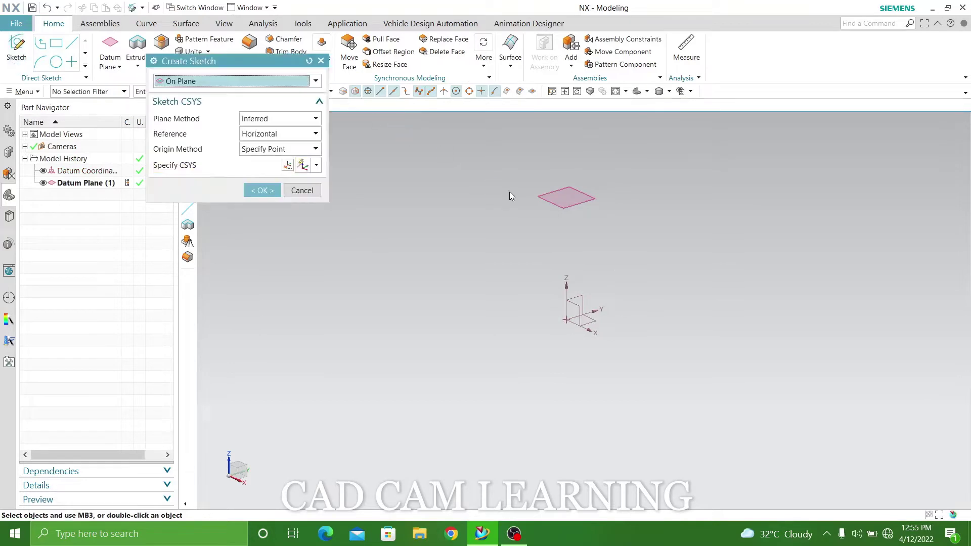
left_click(541, 199)
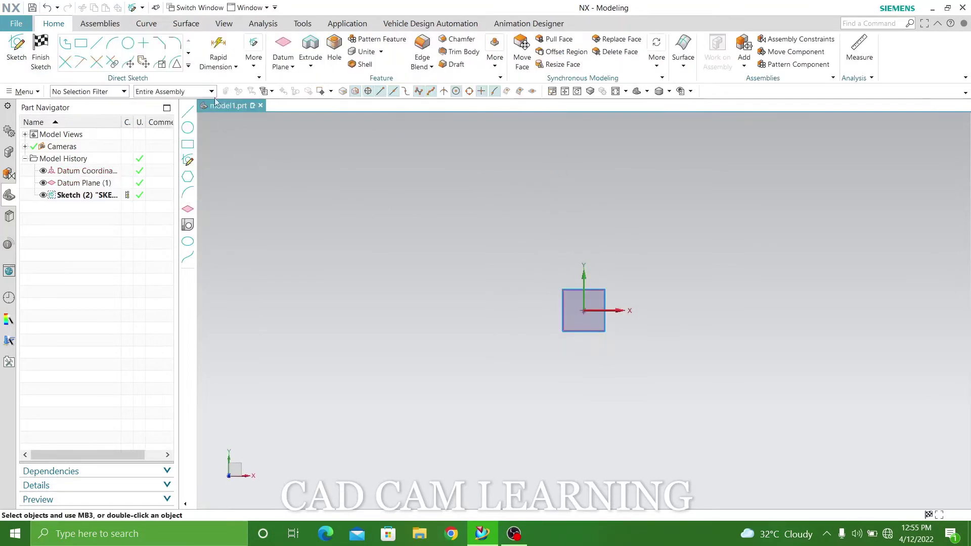
left_click(583, 310)
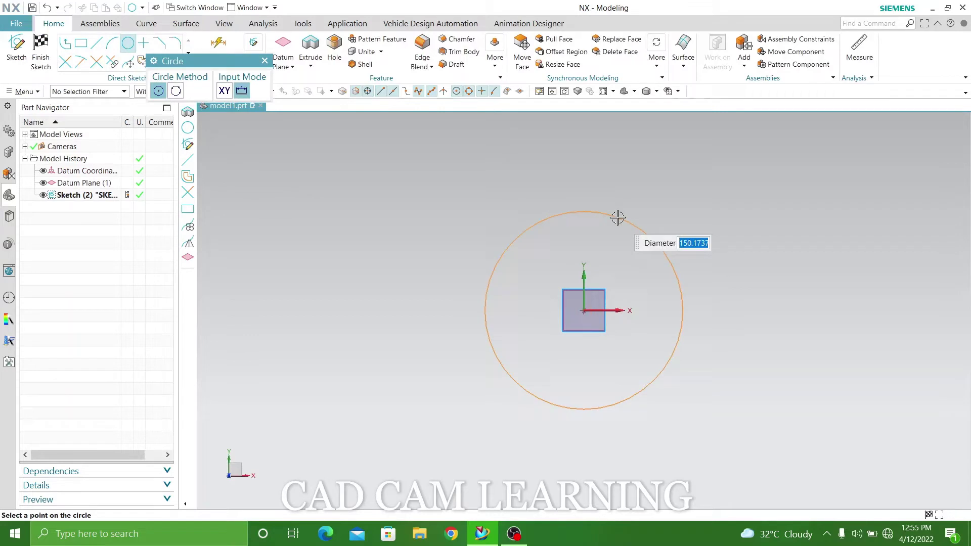
type("300")
key("Return")
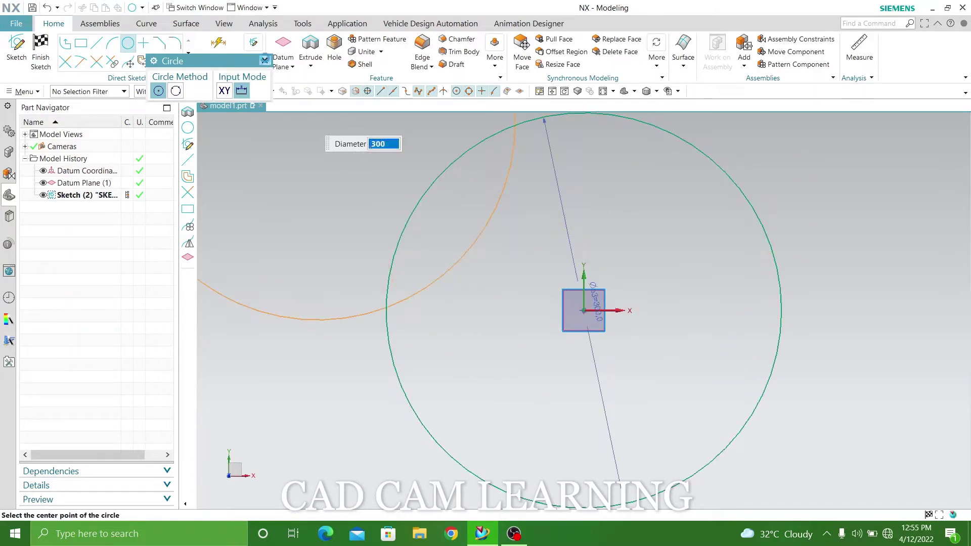
left_click(263, 60)
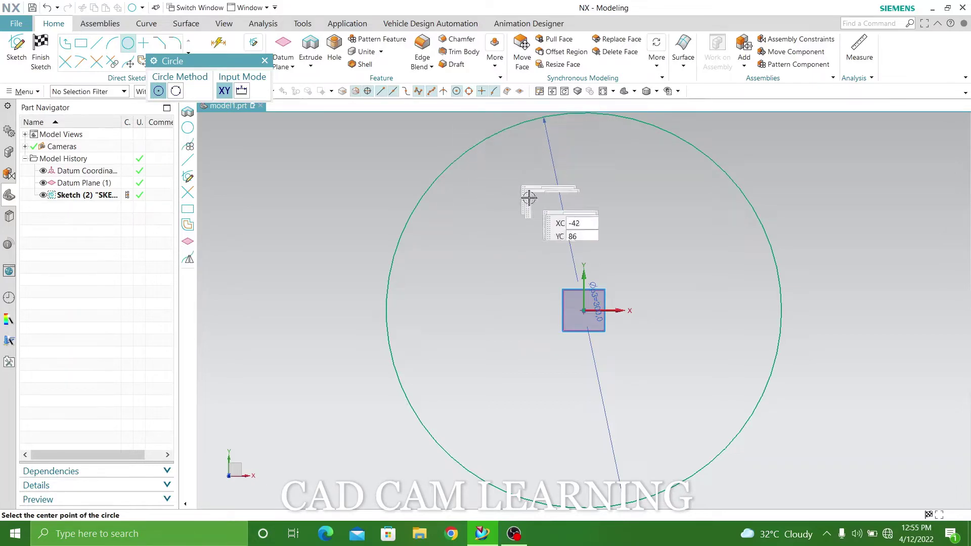
Draw a 40 mm circle centred on the top point of the 300 mm circle
scroll(676, 332, "down", 2)
scroll(692, 348, "down", 1)
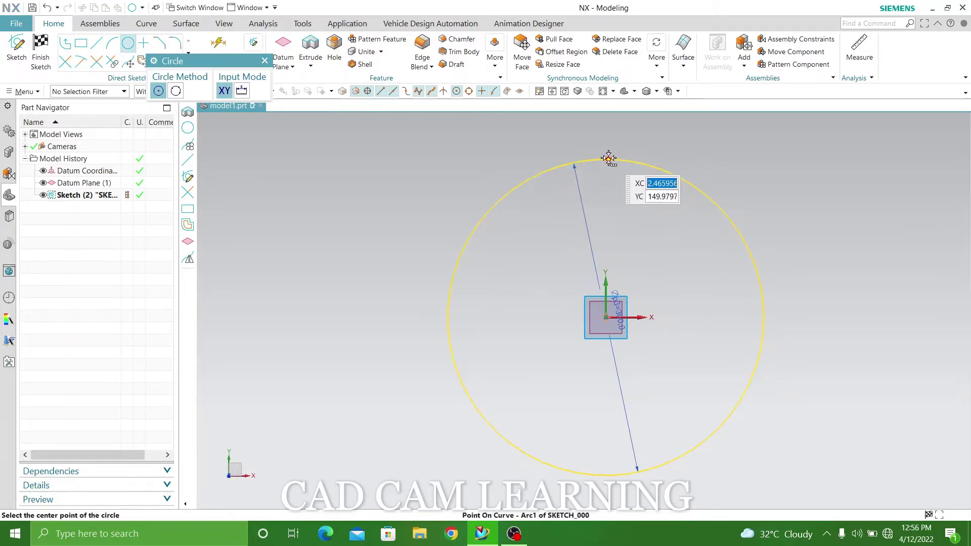
left_click(609, 159)
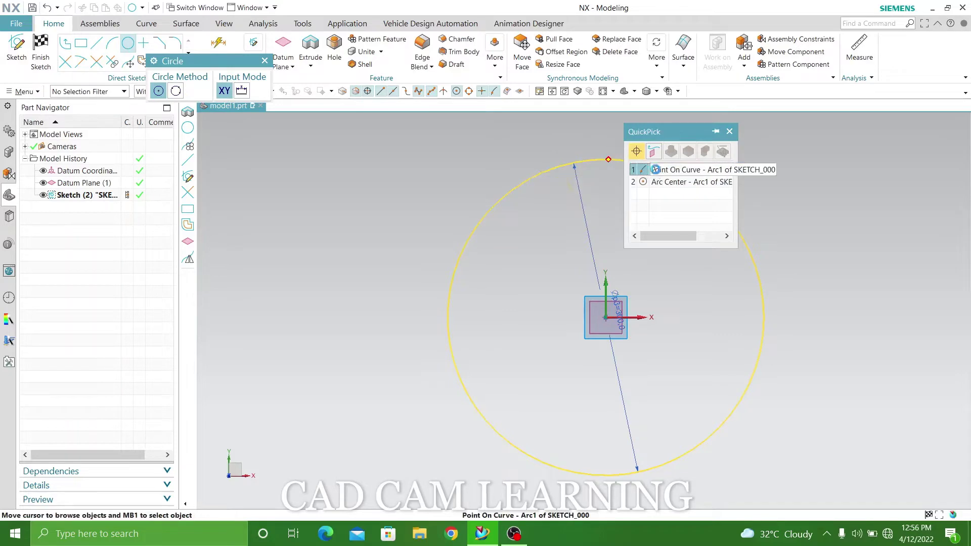
left_click(656, 170)
type("40")
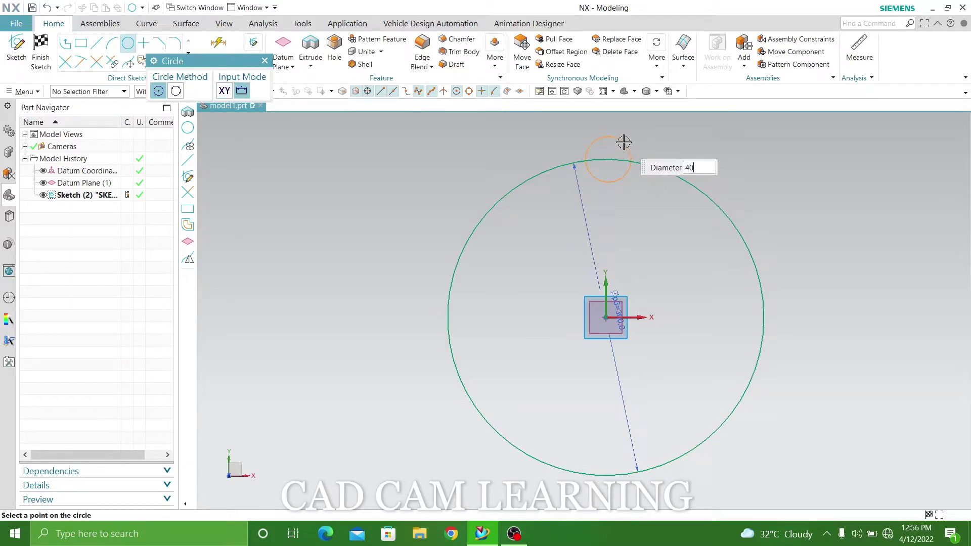
key("Return")
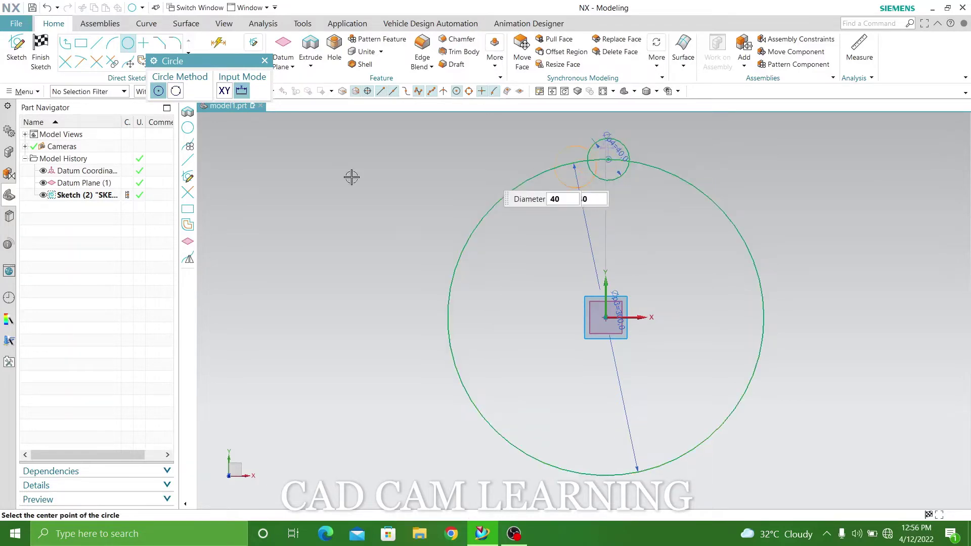
left_click(264, 61)
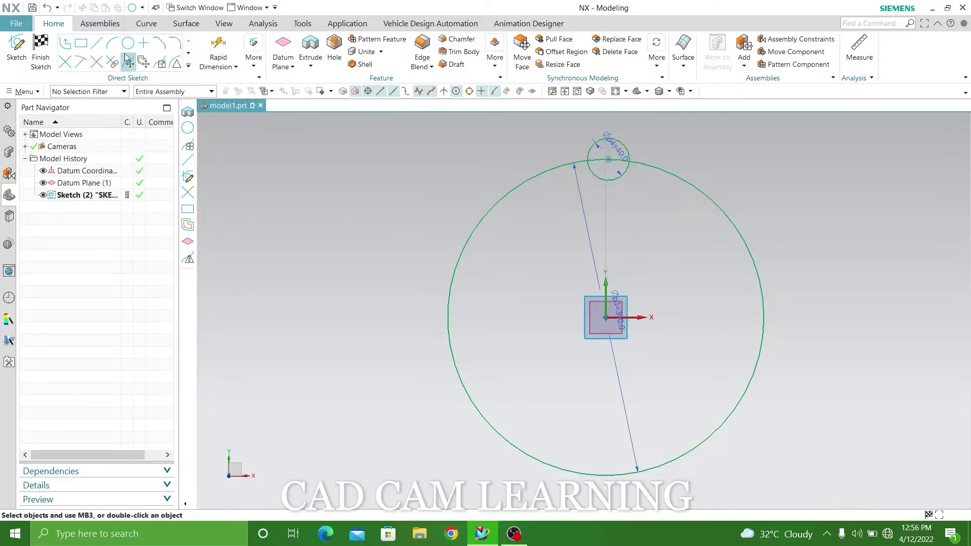
Set up a circular Pattern Curve of the 40 mm circle, with settings reset to defaults
key("l")
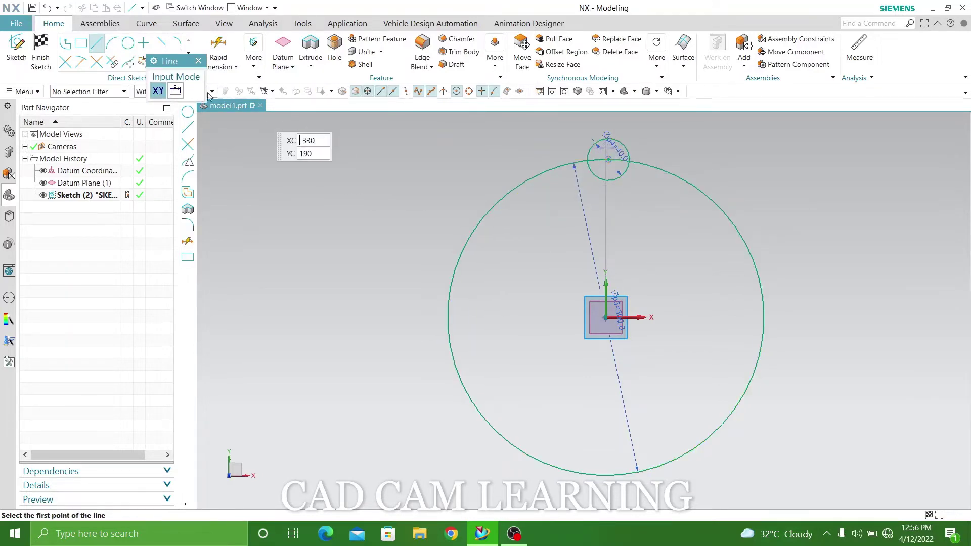
left_click(197, 61)
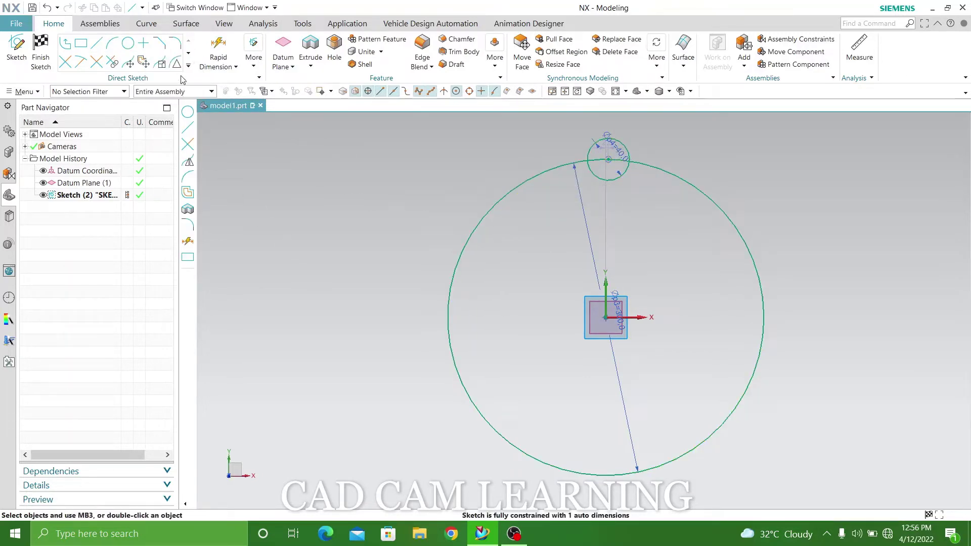
left_click(188, 65)
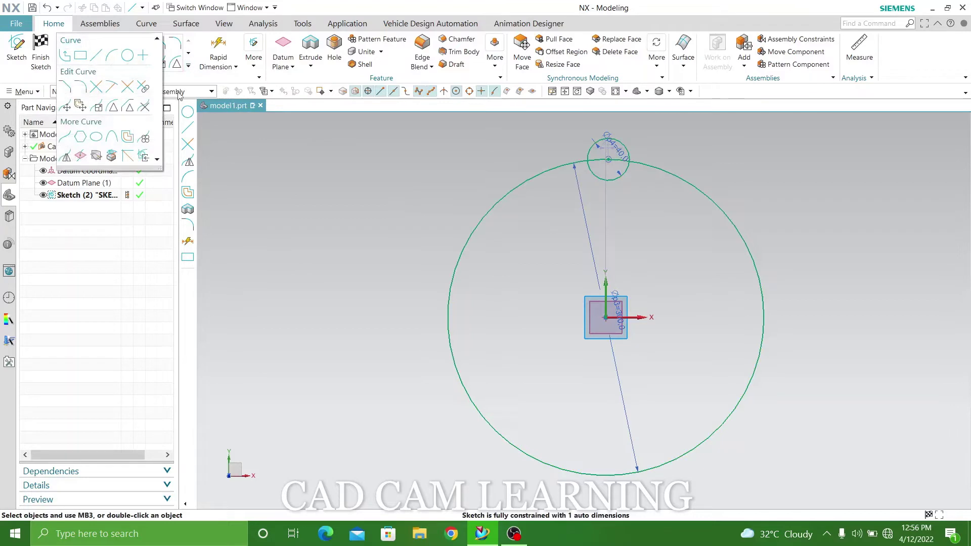
left_click(135, 151)
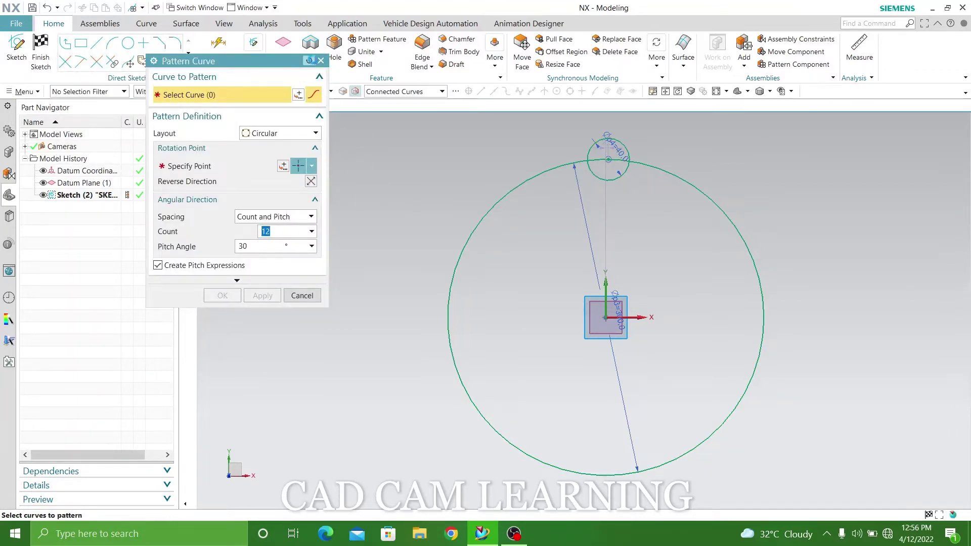
left_click(309, 61)
left_click(316, 133)
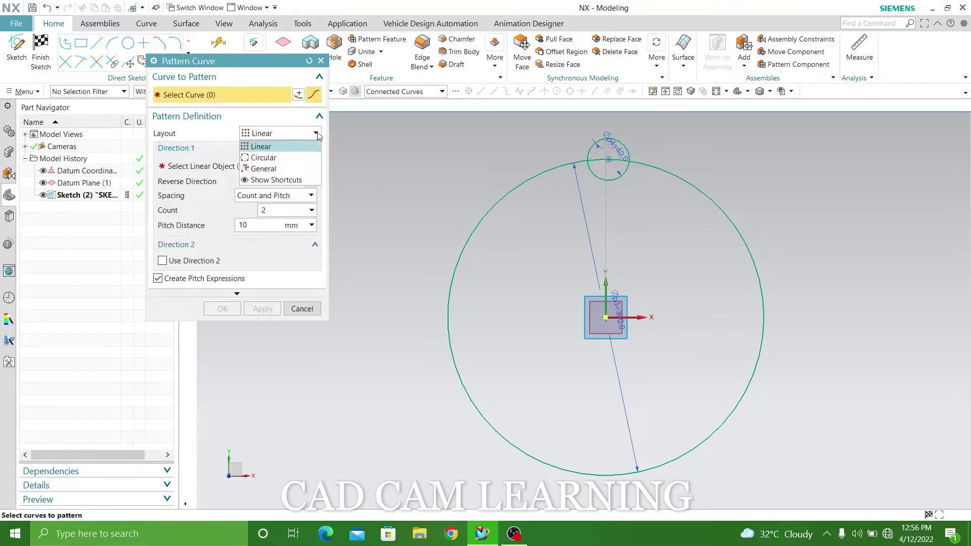
left_click(268, 158)
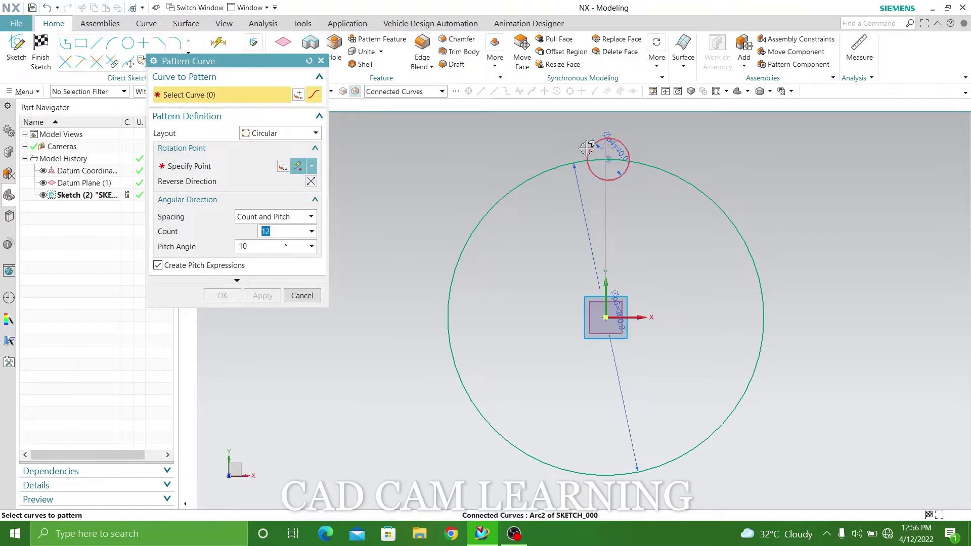
left_click(566, 148)
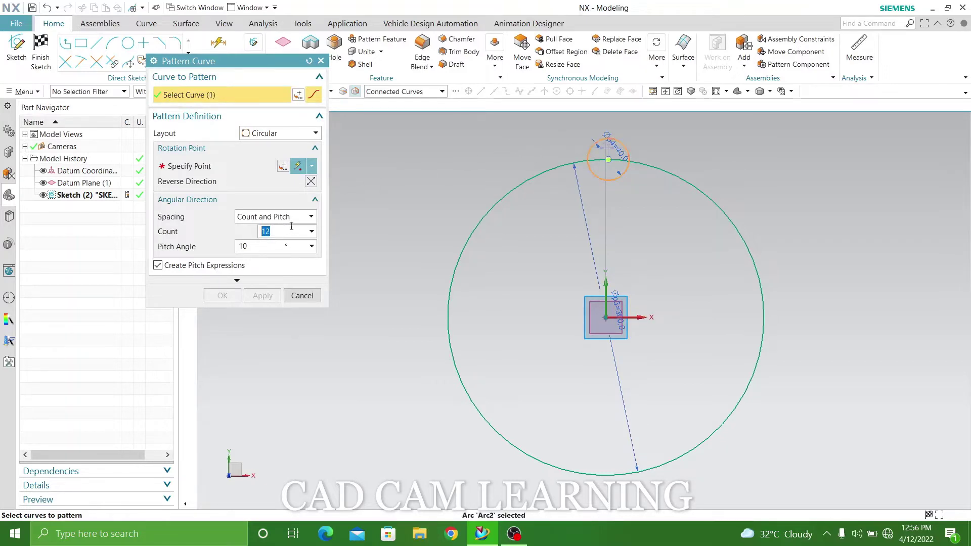
Pattern it about the origin with count 4, 15° pitch, and reversed direction
left_click(310, 217)
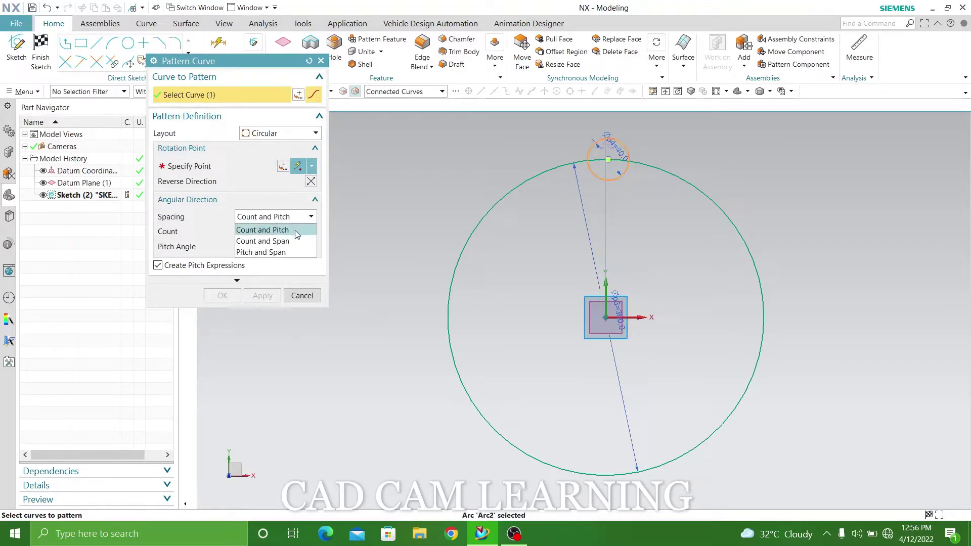
left_click(295, 230)
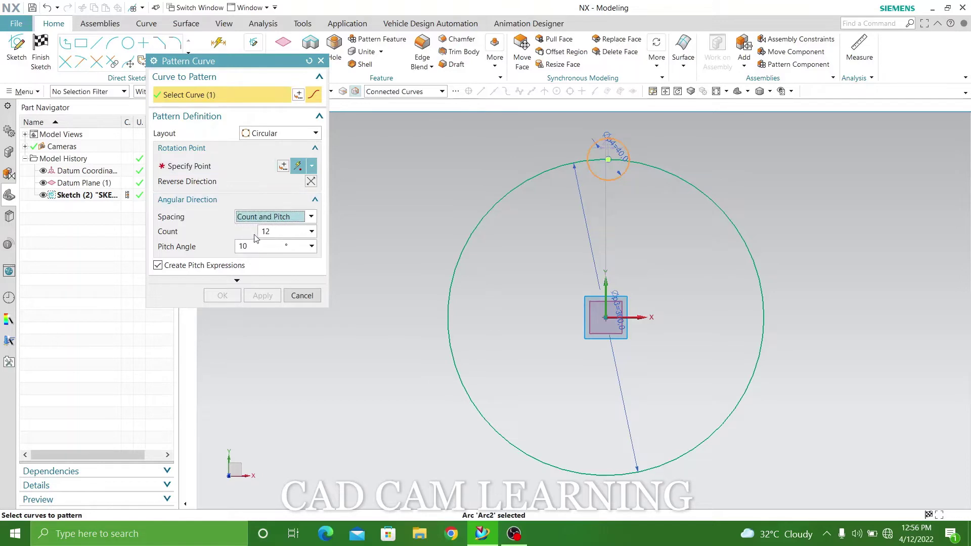
double_click(274, 232)
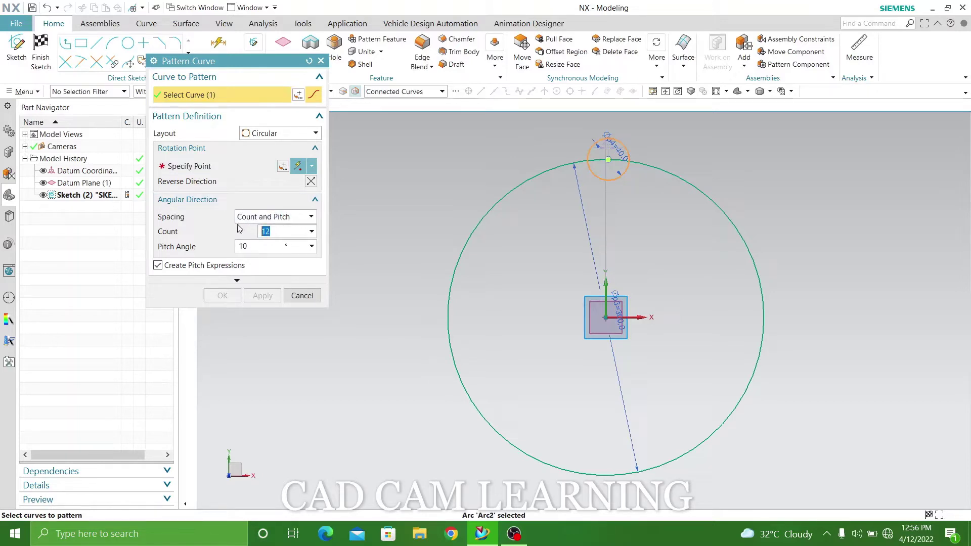
type("4")
key("Return")
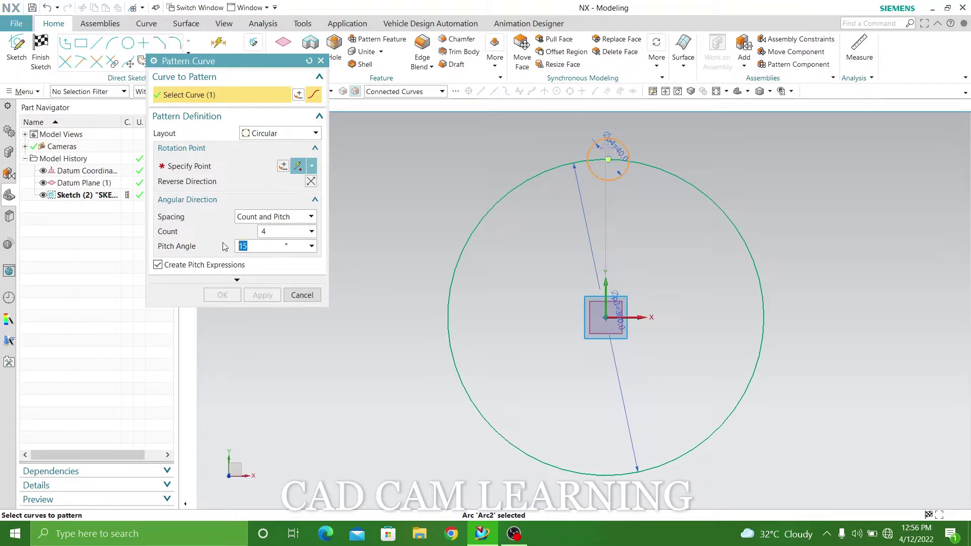
left_click(284, 166)
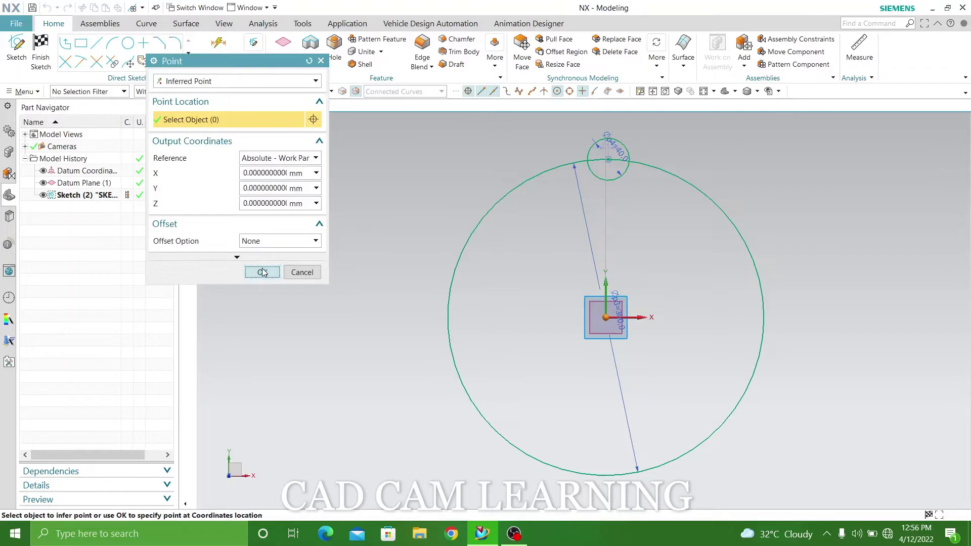
left_click(262, 272)
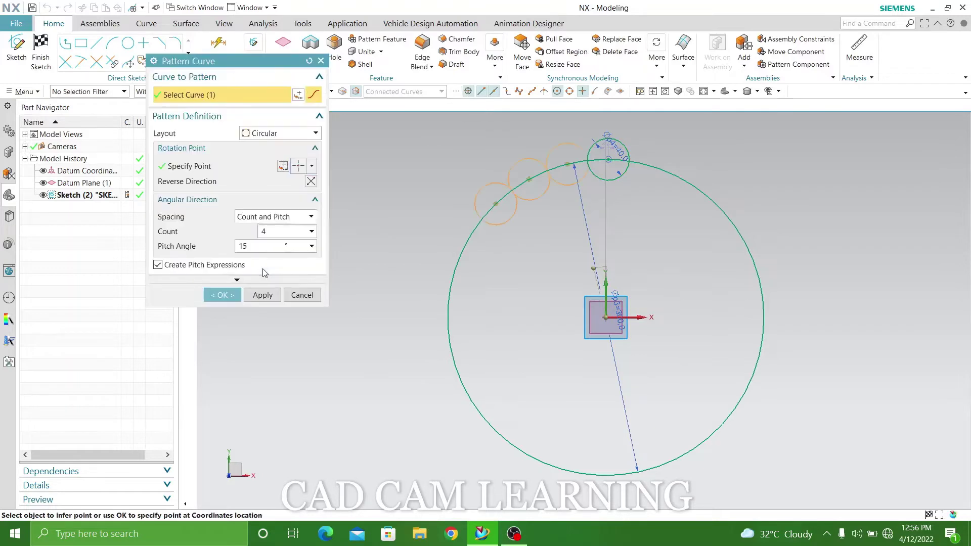
left_click(311, 180)
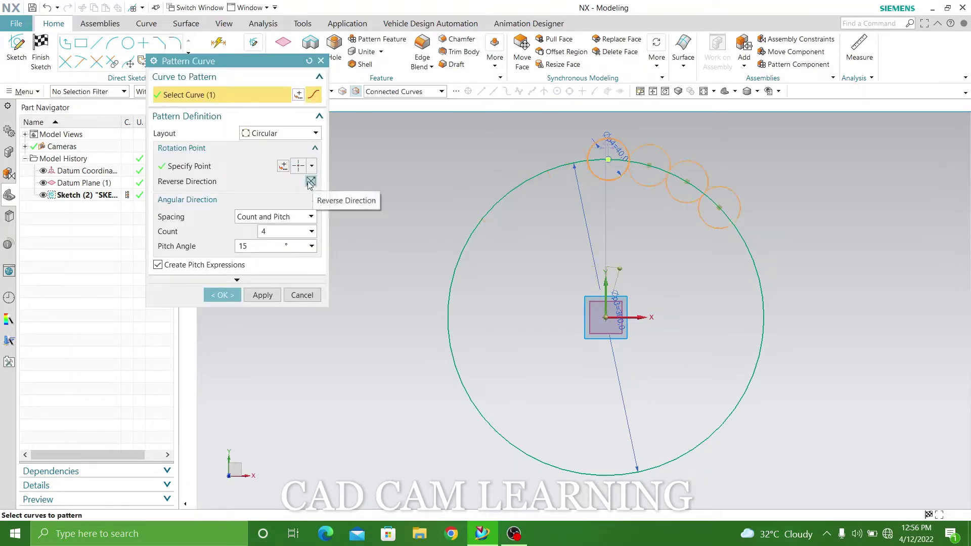
left_click(256, 295)
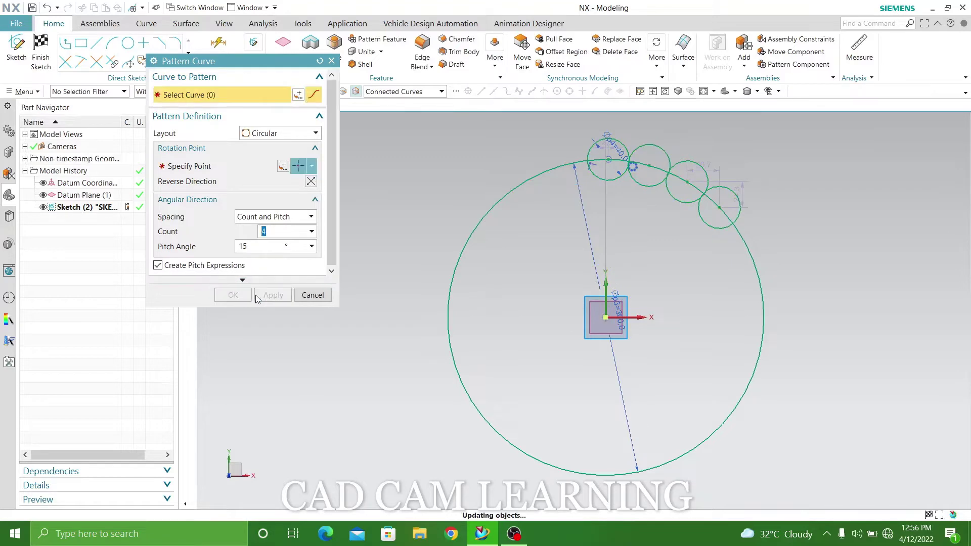
left_click(302, 295)
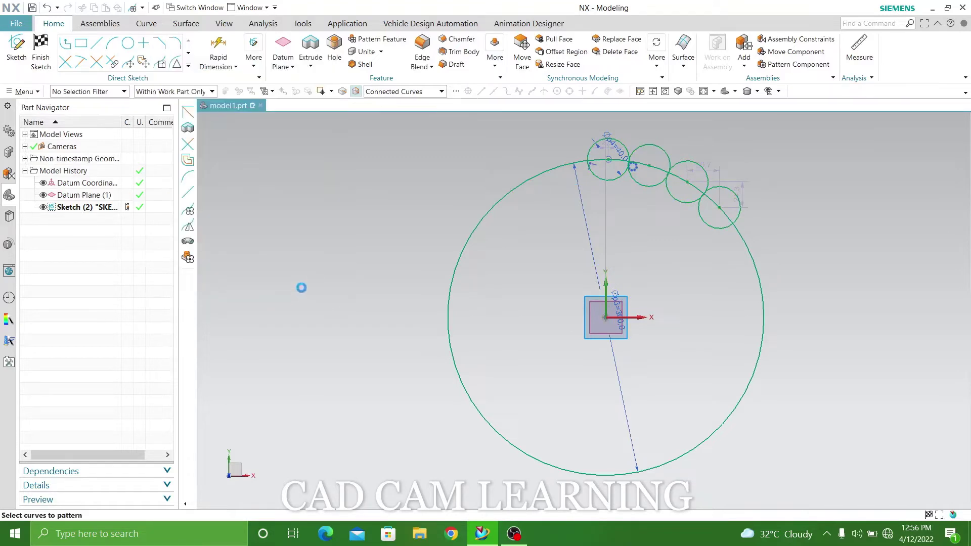
Quick-trim the small circles' arcs inside the large circle, including their lower arcs
left_click(65, 65)
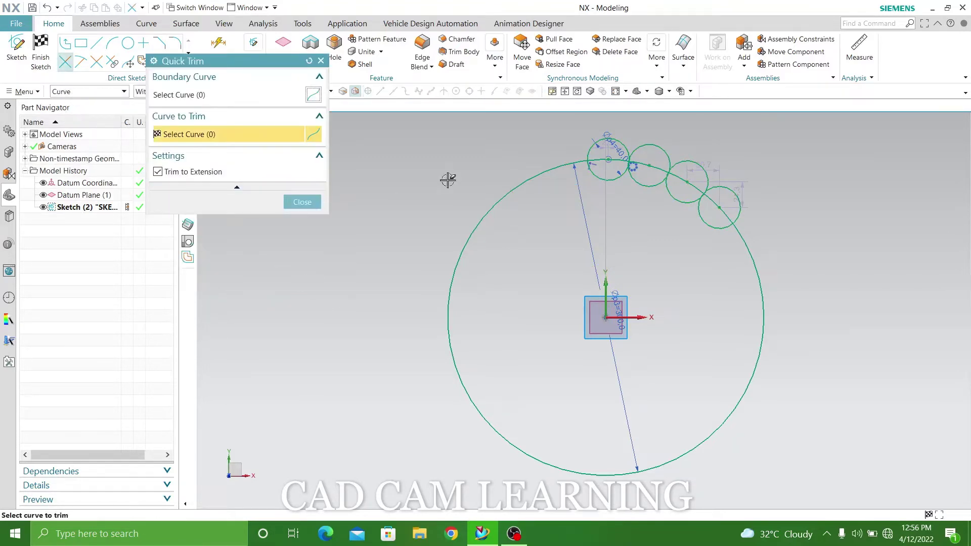
scroll(728, 204, "up", 5)
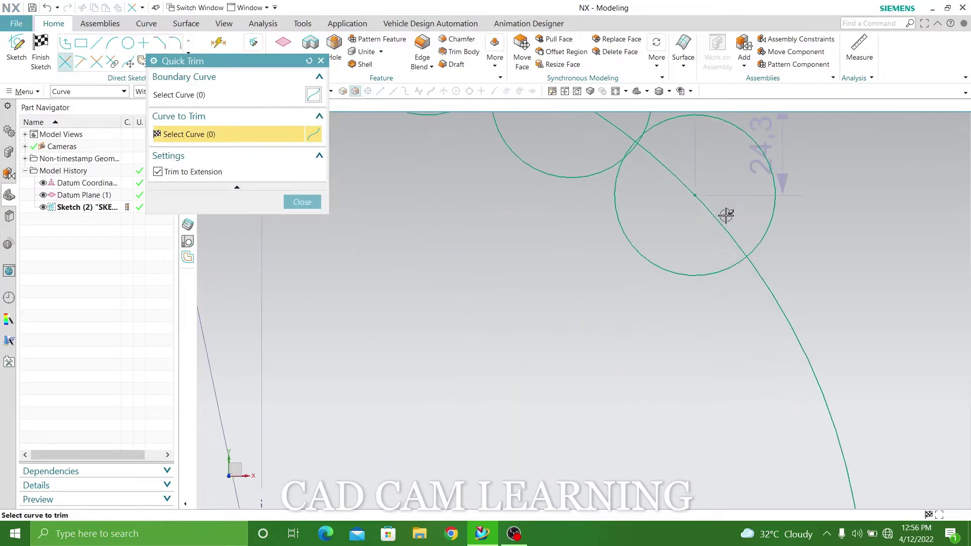
left_click(687, 280)
scroll(708, 273, "down", 2)
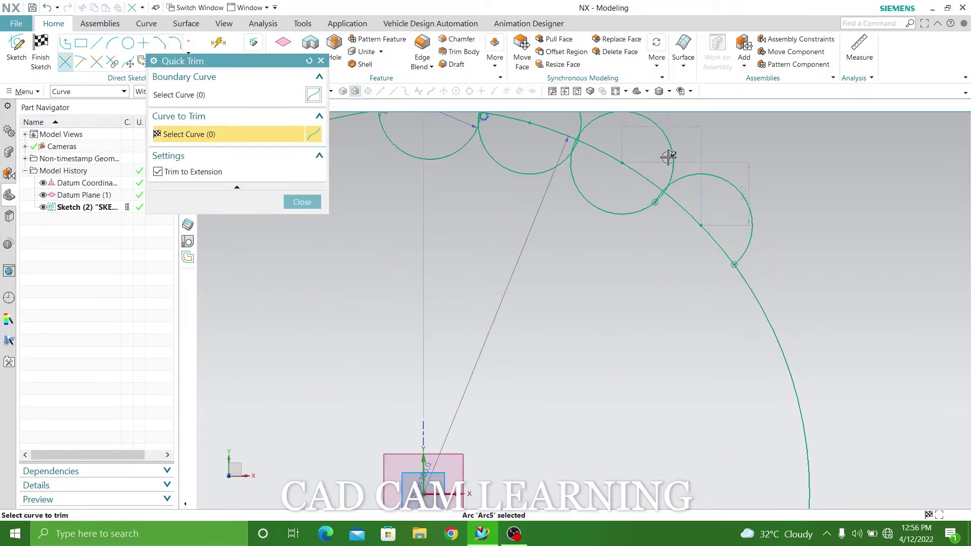
scroll(673, 172, "up", 3)
scroll(675, 191, "up", 2)
left_click(684, 210)
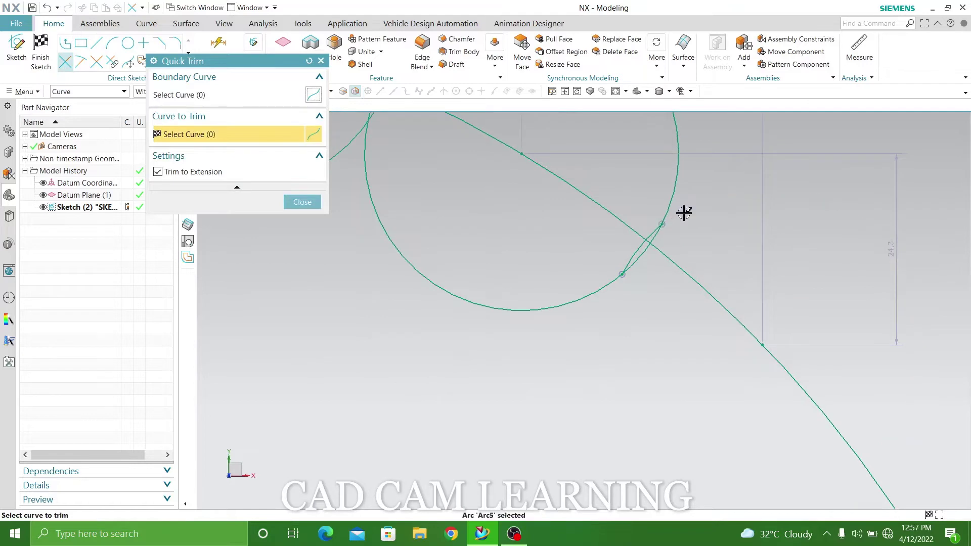
scroll(634, 242, "up", 2)
scroll(634, 242, "up", 4)
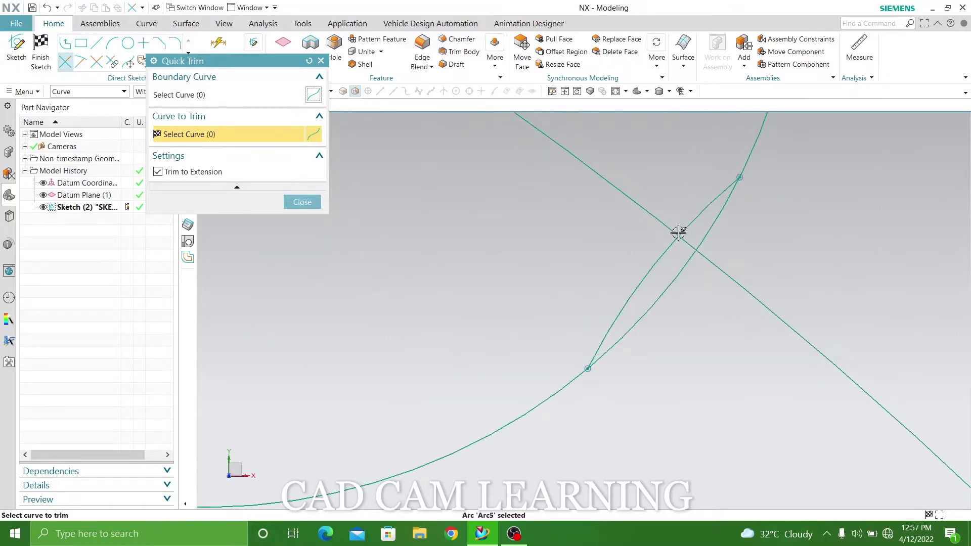
left_click(716, 225)
scroll(768, 202, "down", 2)
scroll(822, 228, "down", 3)
scroll(799, 281, "down", 2)
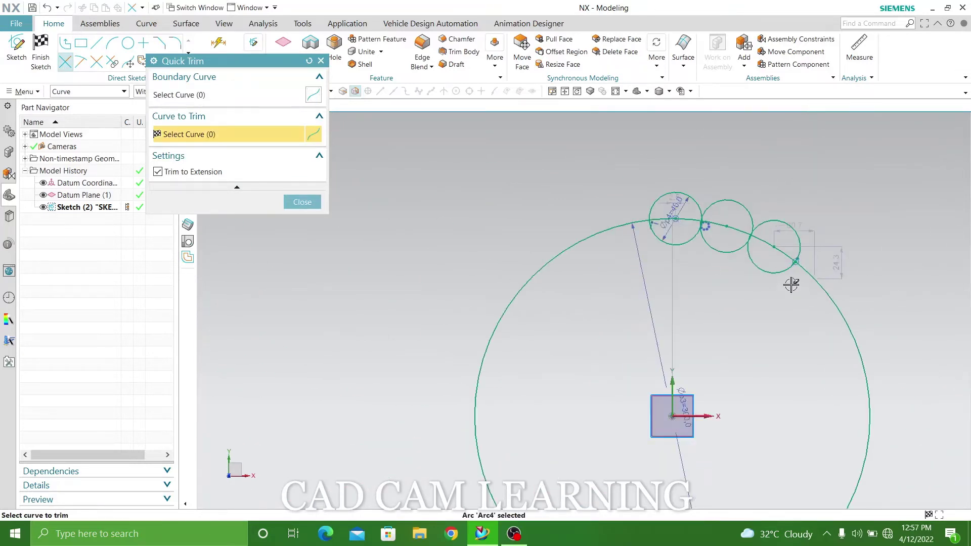
left_click_drag(757, 248, 665, 231)
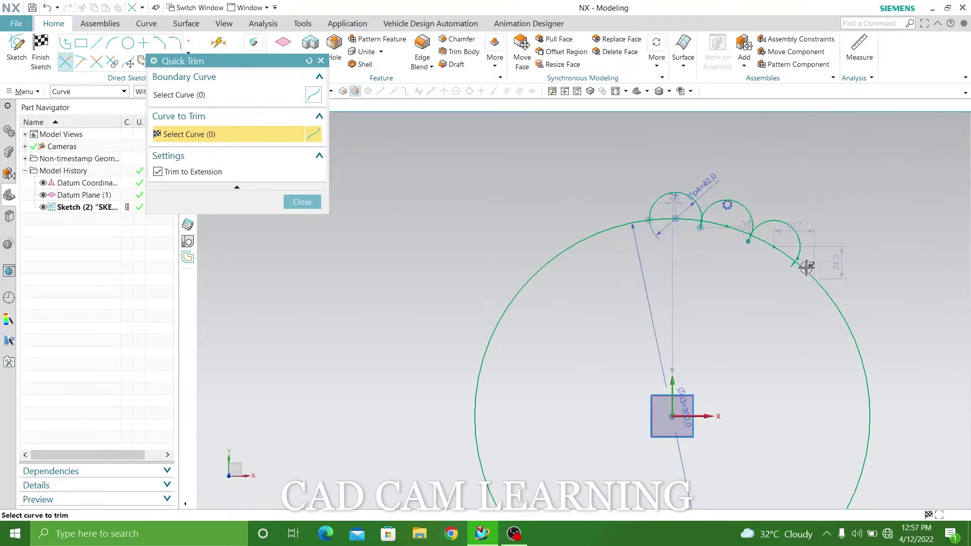
Trim the lens-shaped leftovers and short segments near the arc and line intersections
scroll(797, 254, "up", 2)
scroll(804, 278, "up", 2)
scroll(712, 279, "up", 2)
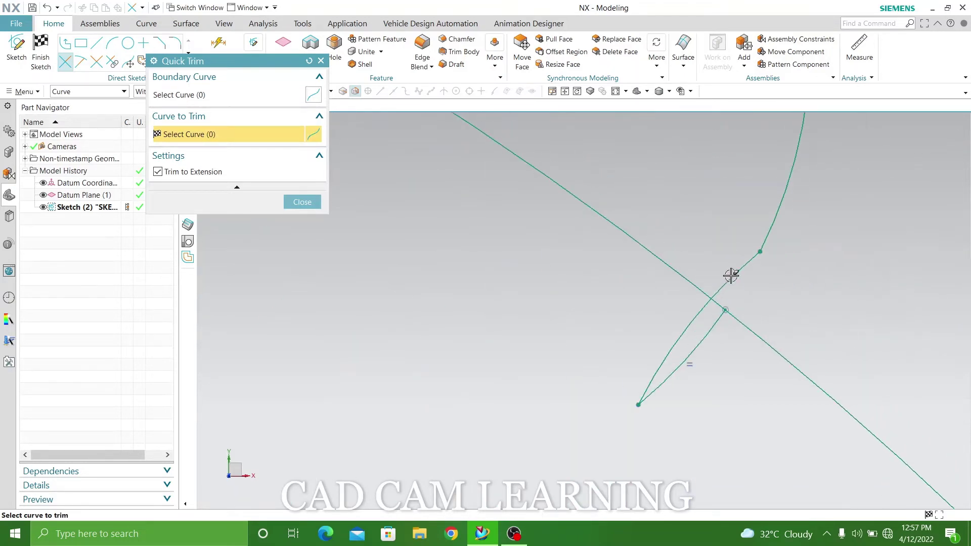
left_click(731, 276)
left_click(702, 313)
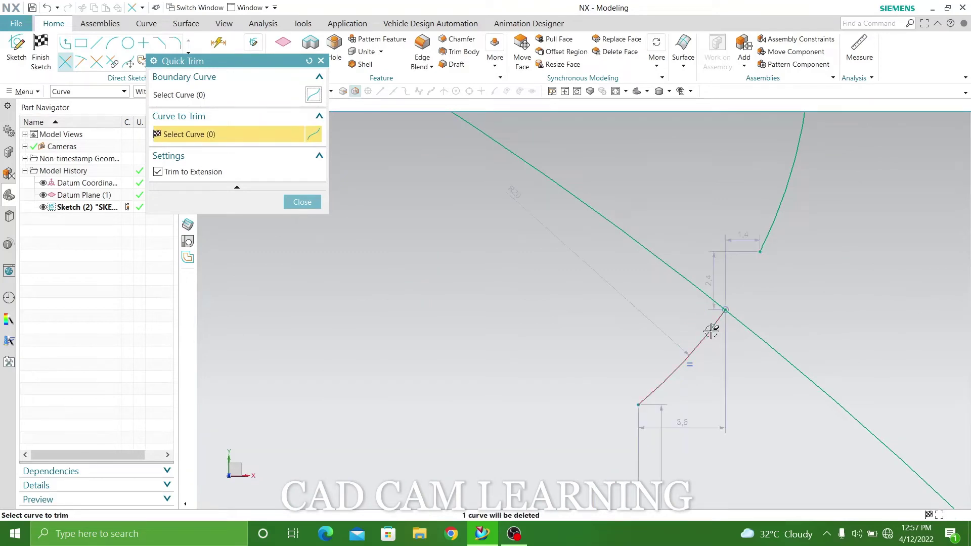
left_click(710, 328)
scroll(829, 337, "down", 2)
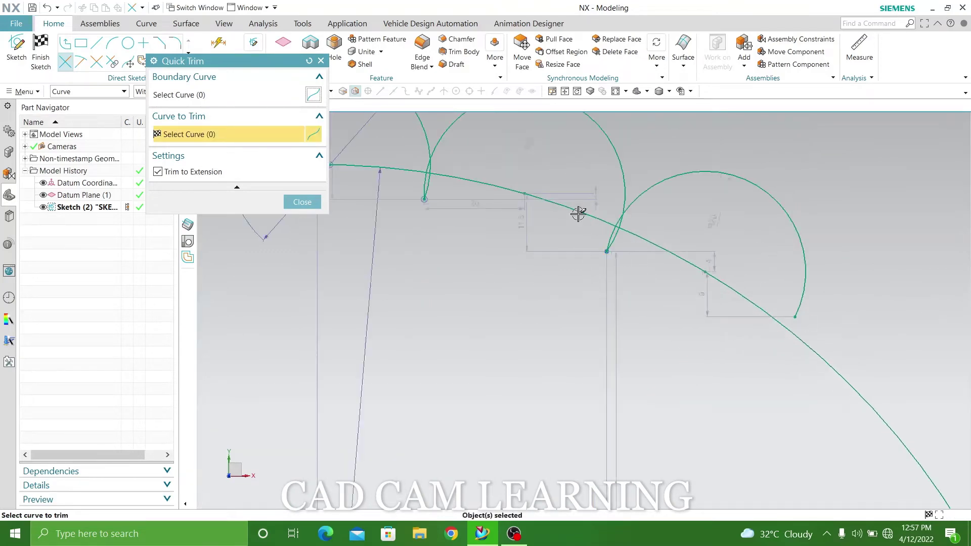
scroll(607, 207, "up", 3)
scroll(648, 206, "up", 2)
left_click(738, 283)
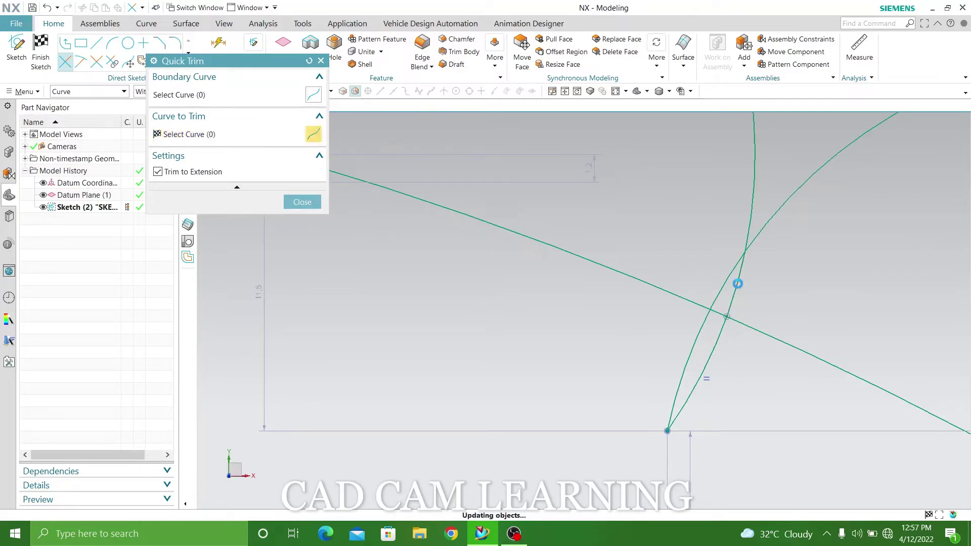
scroll(624, 243, "down", 2)
scroll(585, 227, "down", 1)
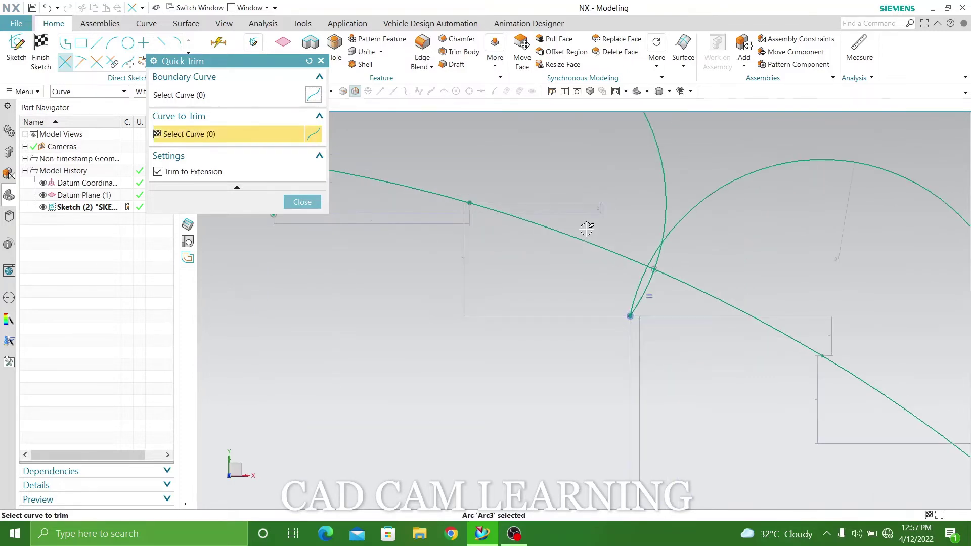
left_click(655, 262)
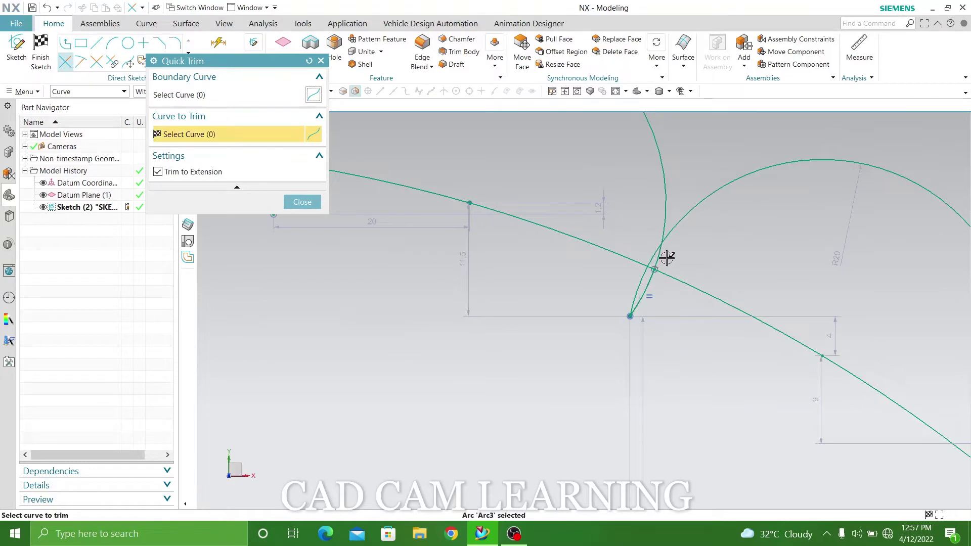
scroll(654, 260, "up", 2)
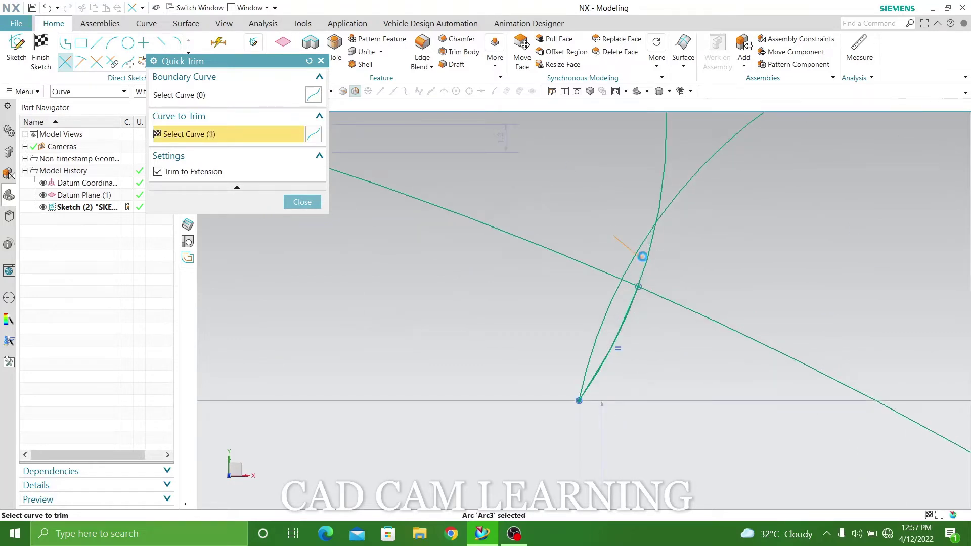
left_click(641, 256)
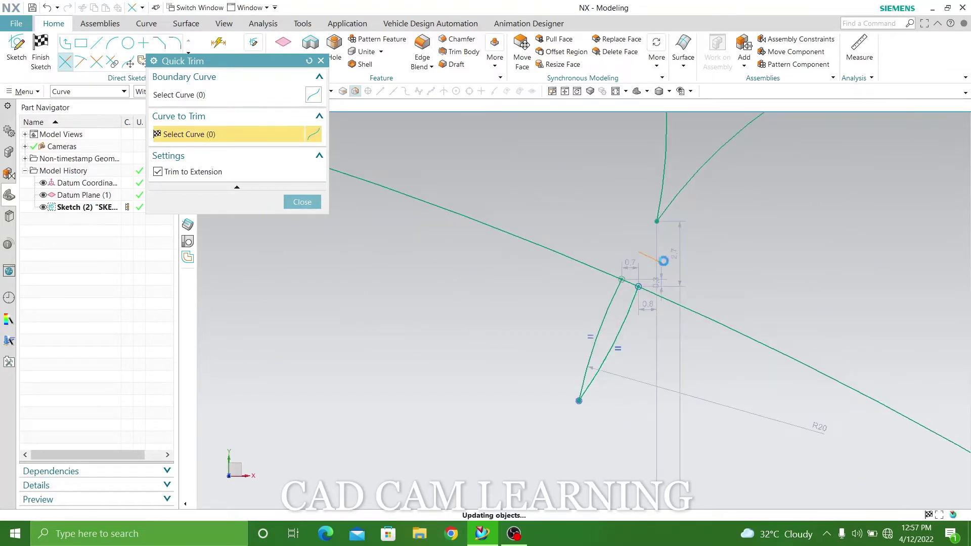
scroll(620, 238, "down", 1)
scroll(627, 248, "down", 1)
left_click(586, 270)
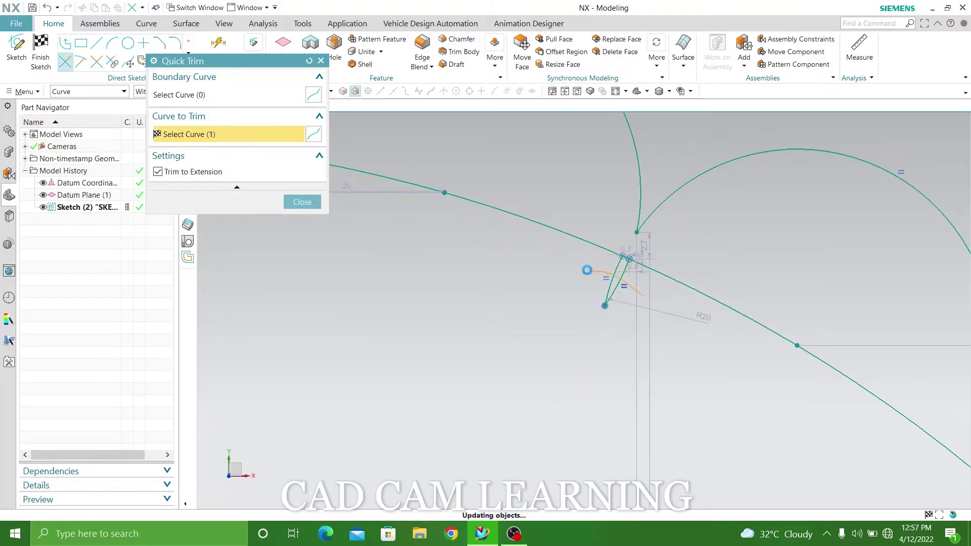
left_click(599, 288)
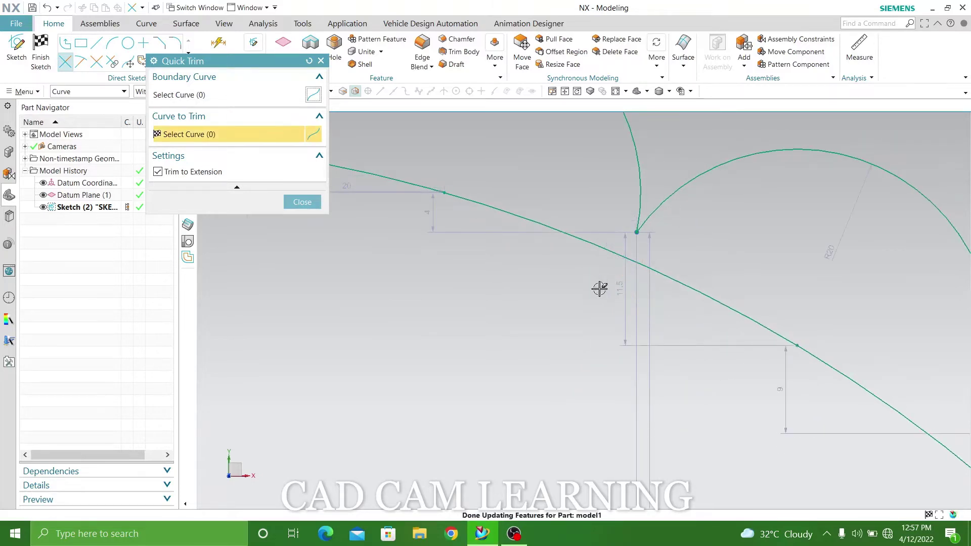
Trim the last short arc pieces, plus the left arc and diagonal line
scroll(599, 288, "down", 2)
scroll(533, 230, "up", 1)
scroll(548, 249, "up", 1)
scroll(597, 267, "up", 2)
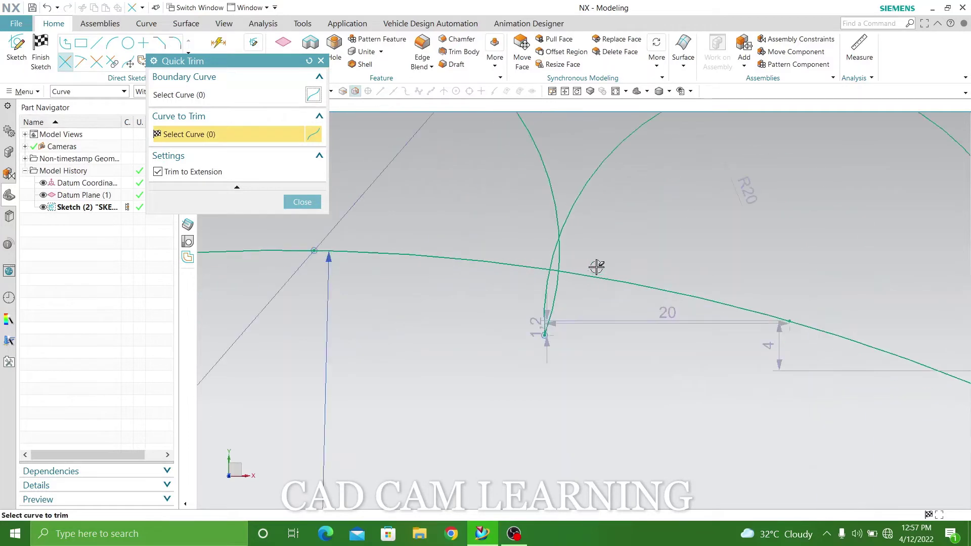
left_click(558, 253)
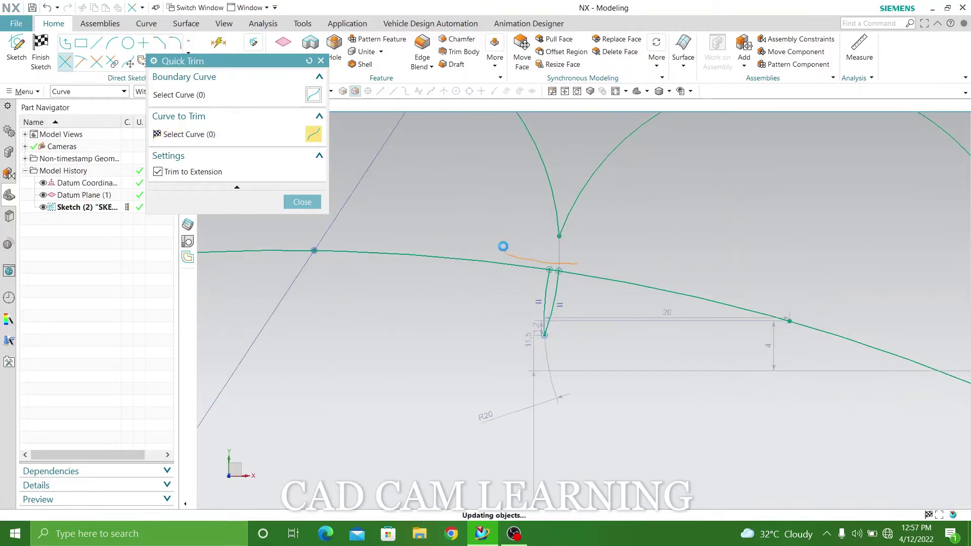
left_click(545, 292)
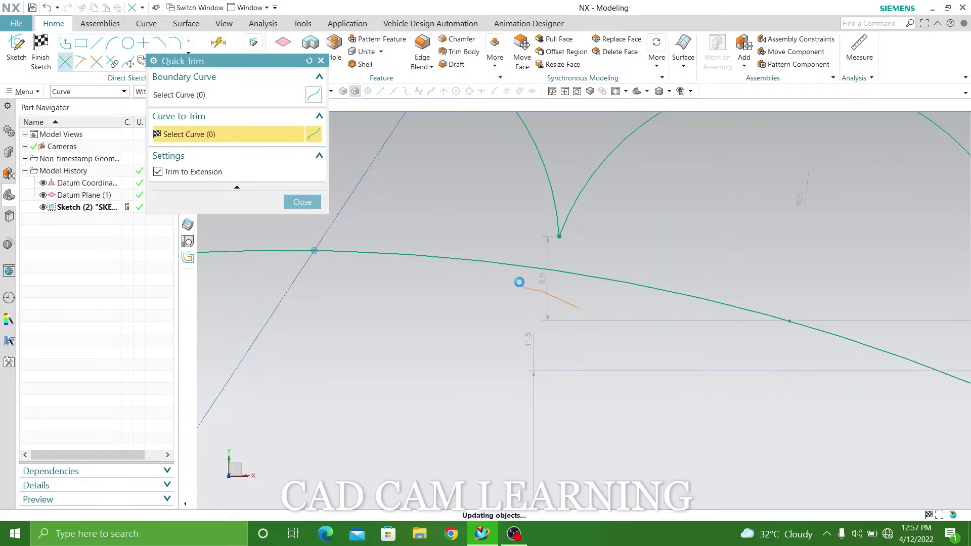
scroll(531, 275, "down", 2)
left_click_drag(446, 227, 449, 171)
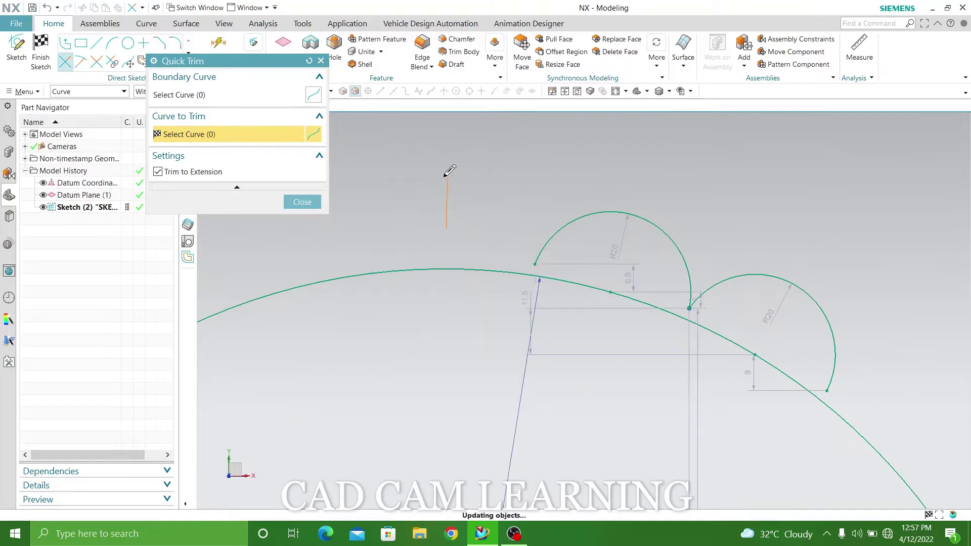
scroll(733, 348, "up", 2)
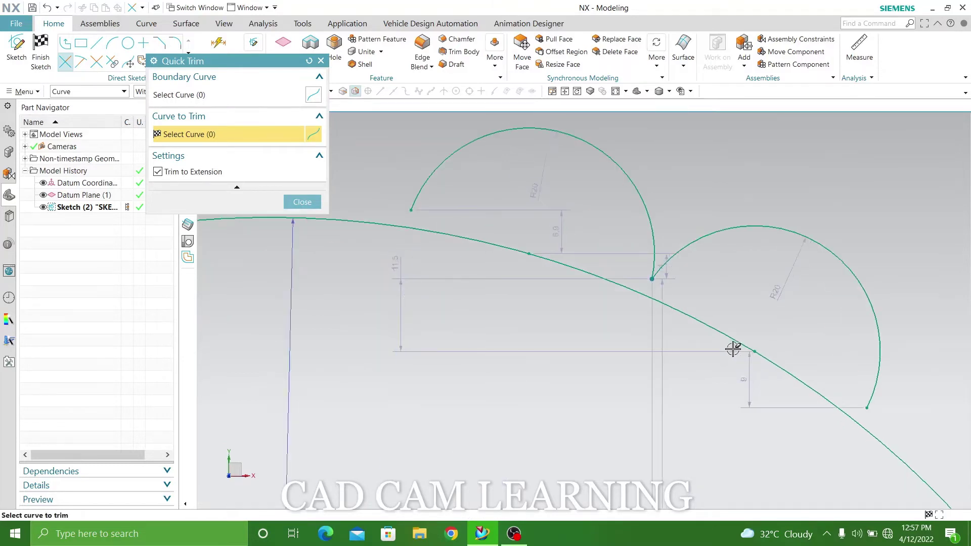
left_click(302, 202)
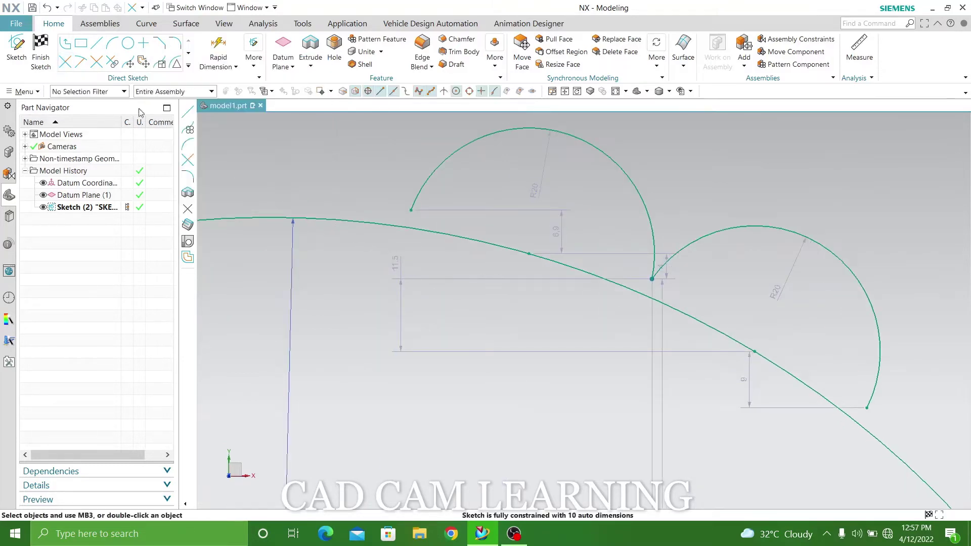
Fillet the junction of the two R20 scallop arcs with radius 1.5
left_click(174, 44)
type("1.5")
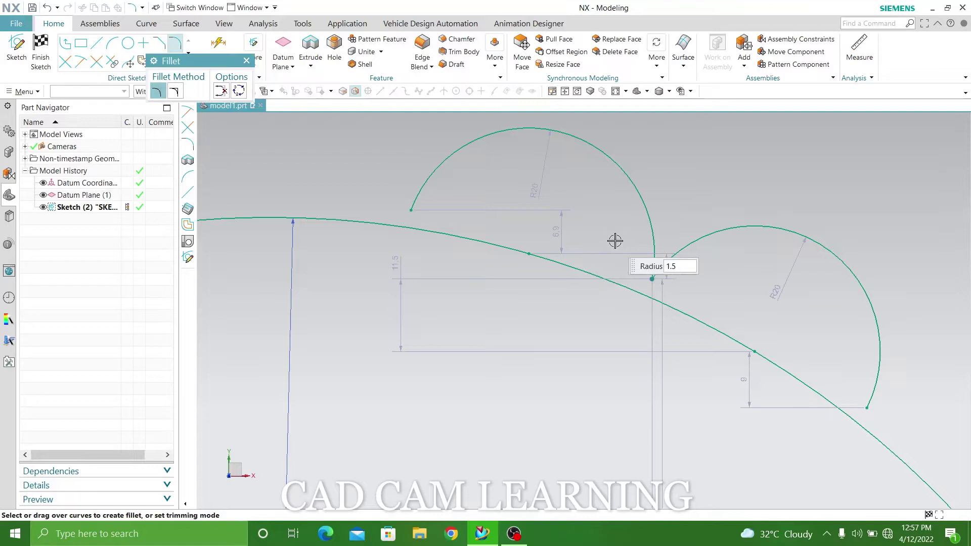
scroll(613, 241, "up", 2)
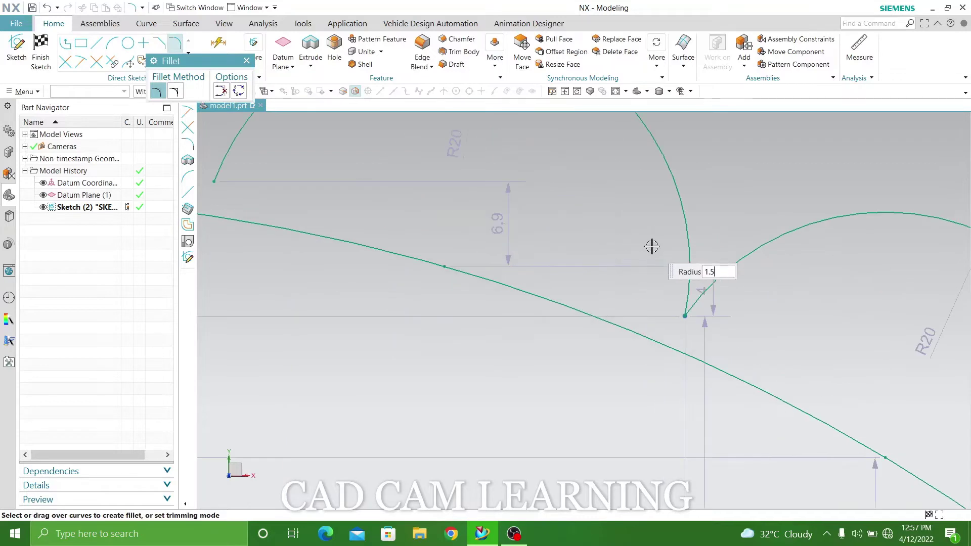
left_click_drag(651, 245, 757, 323)
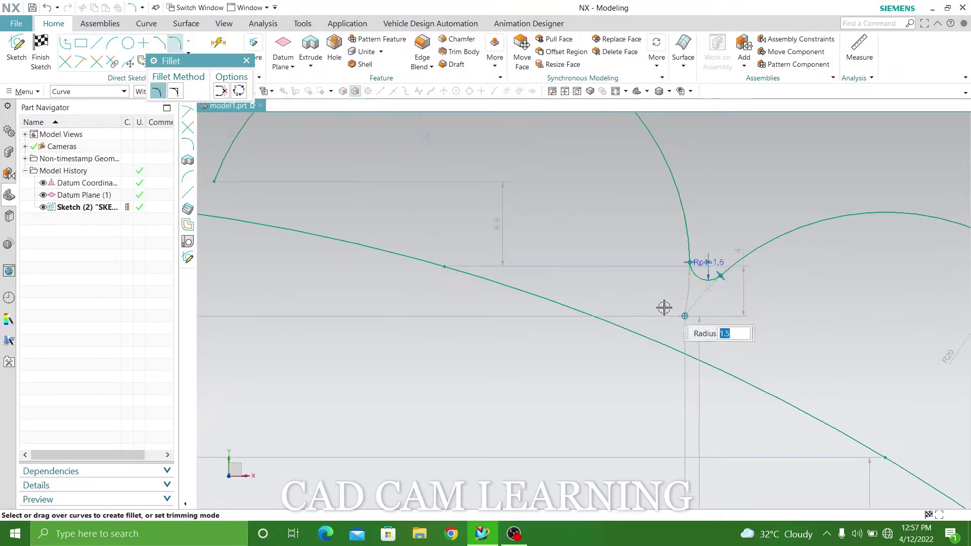
scroll(617, 199, "down", 5)
left_click(246, 61)
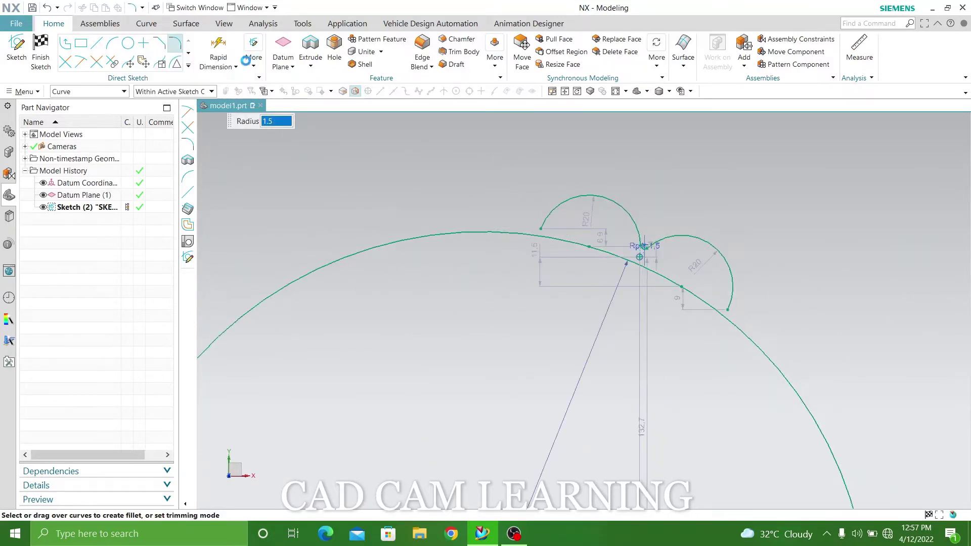
left_click(189, 67)
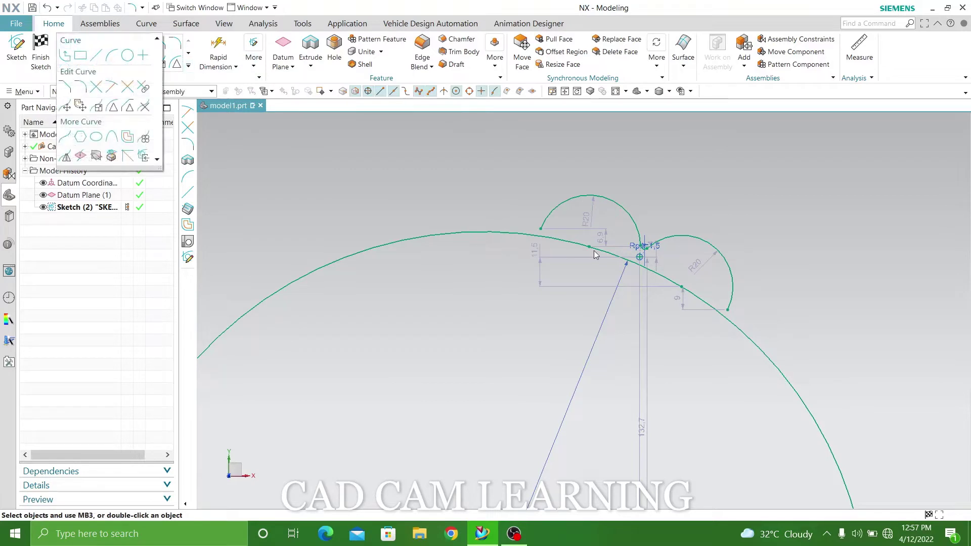
left_click(753, 213)
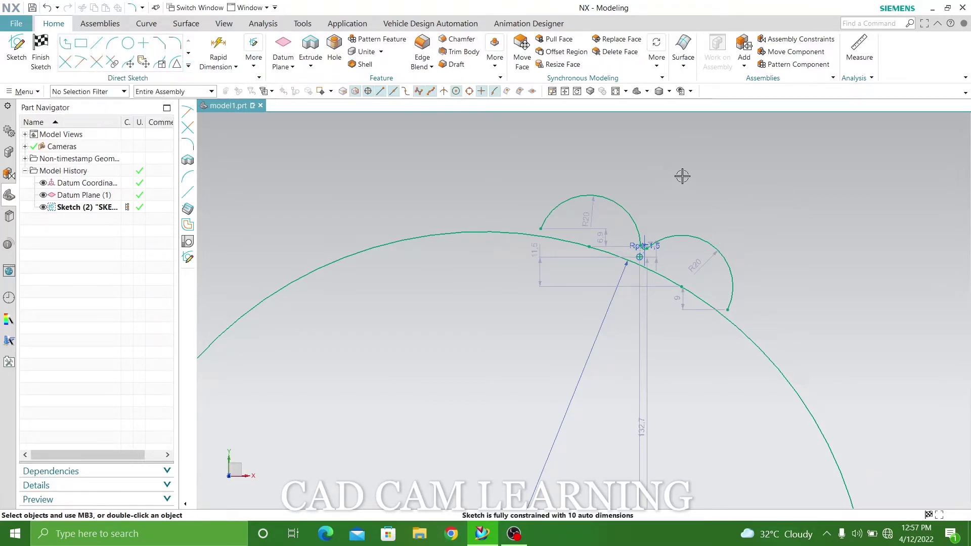
scroll(682, 175, "down", 5)
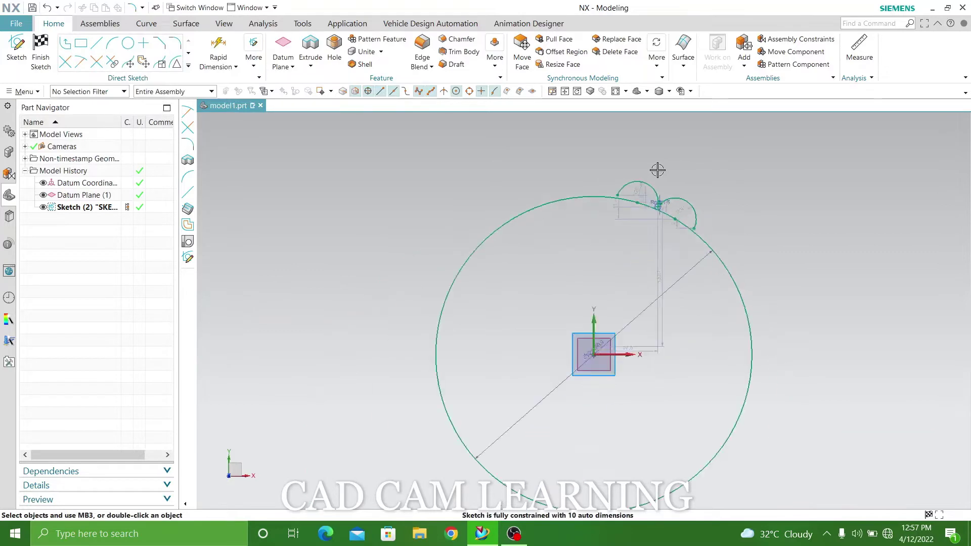
Select the two scallop arcs and their fillet for a circular curve pattern
left_click(189, 66)
left_click(146, 143)
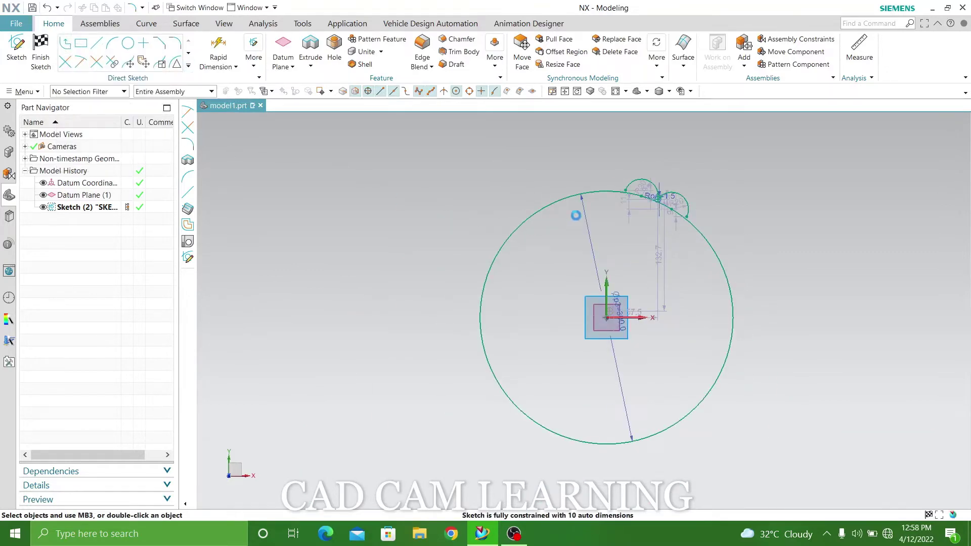
scroll(622, 177, "up", 3)
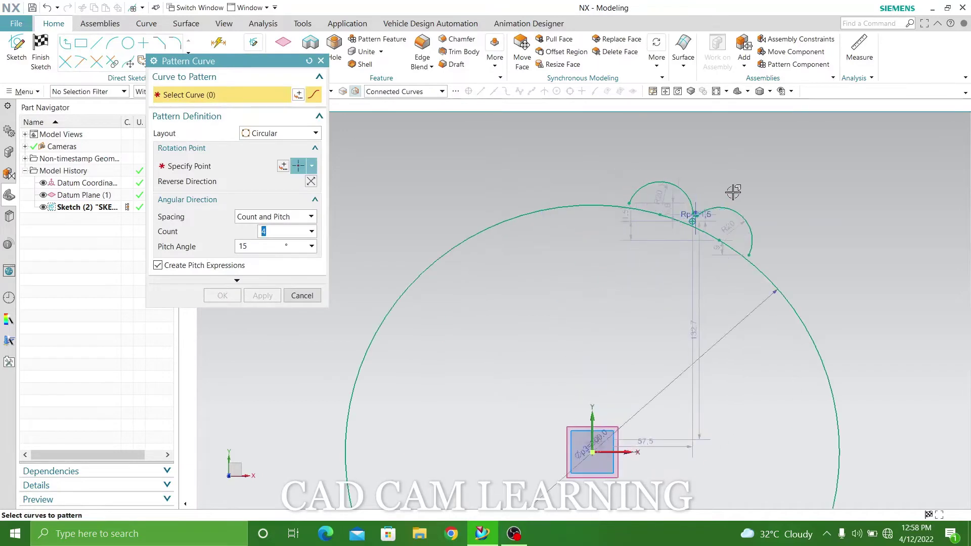
scroll(725, 201, "up", 2)
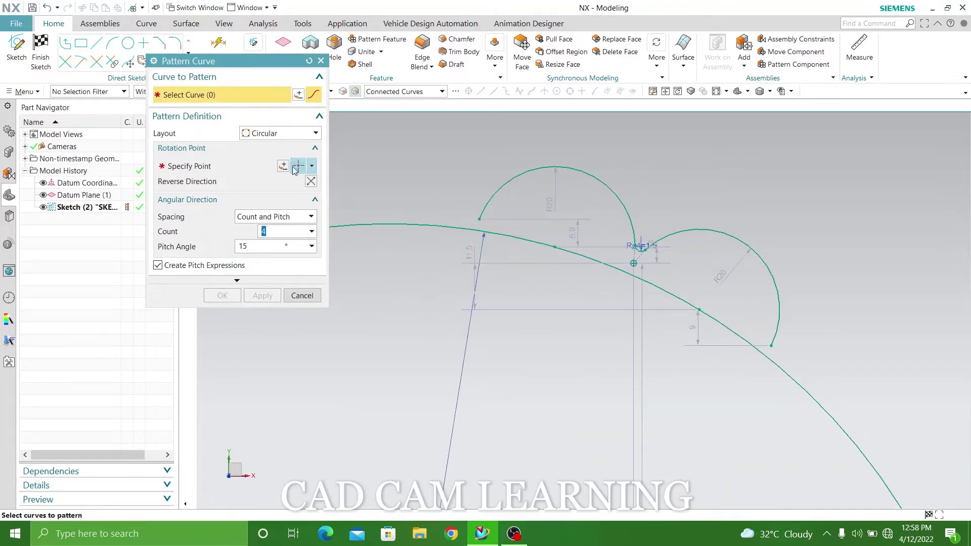
left_click(533, 163)
type("30")
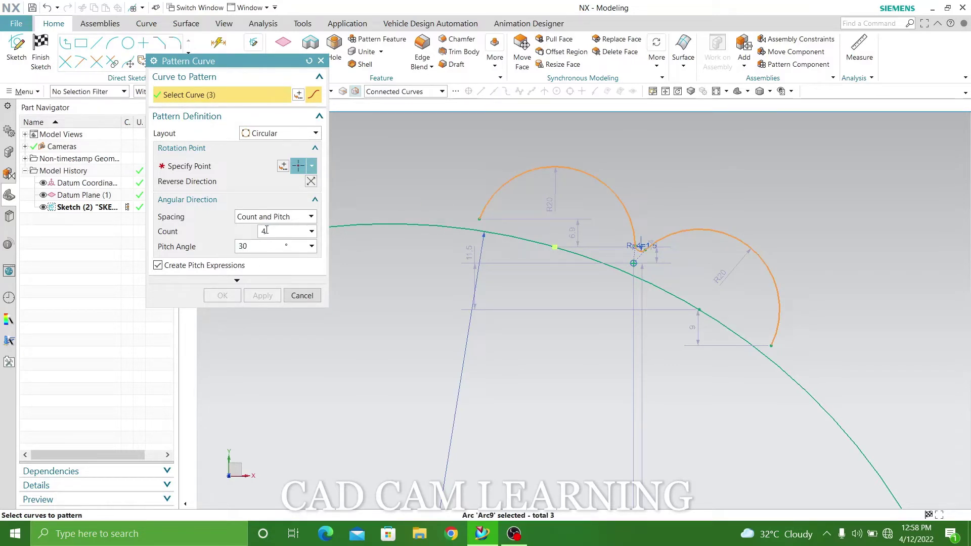
left_click_drag(266, 230, 237, 231)
type("12")
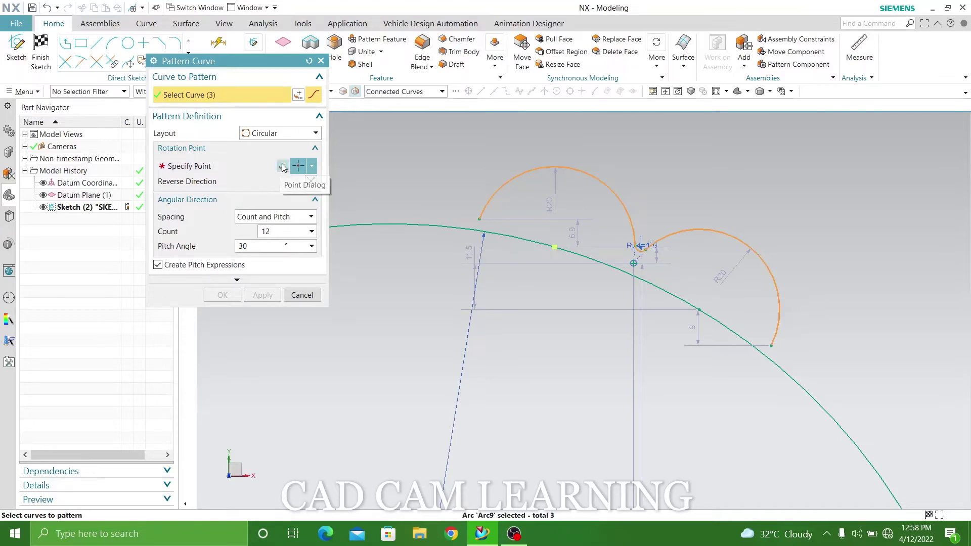
key("Escape")
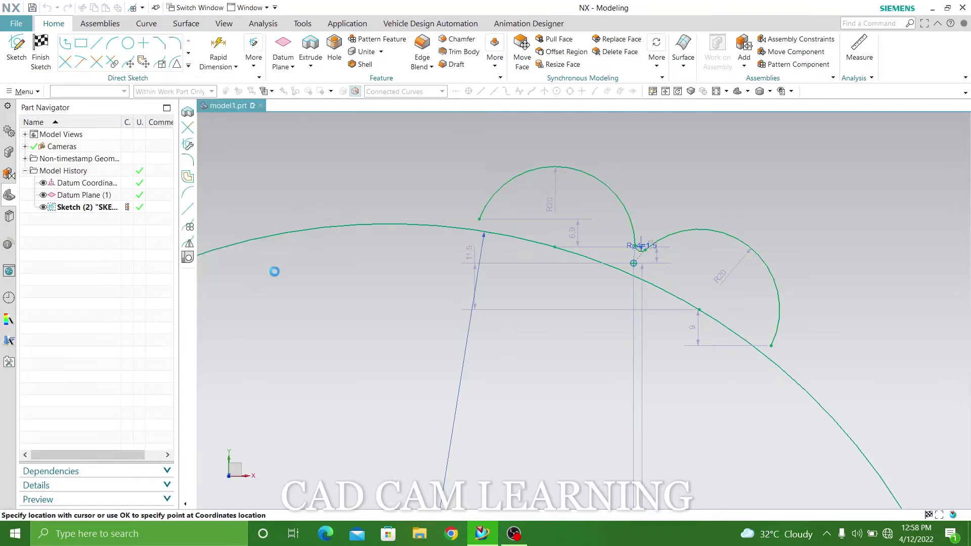
Pattern them about the circle's centre with count 12 and 30° pitch
left_click(271, 271)
scroll(759, 197, "down", 3)
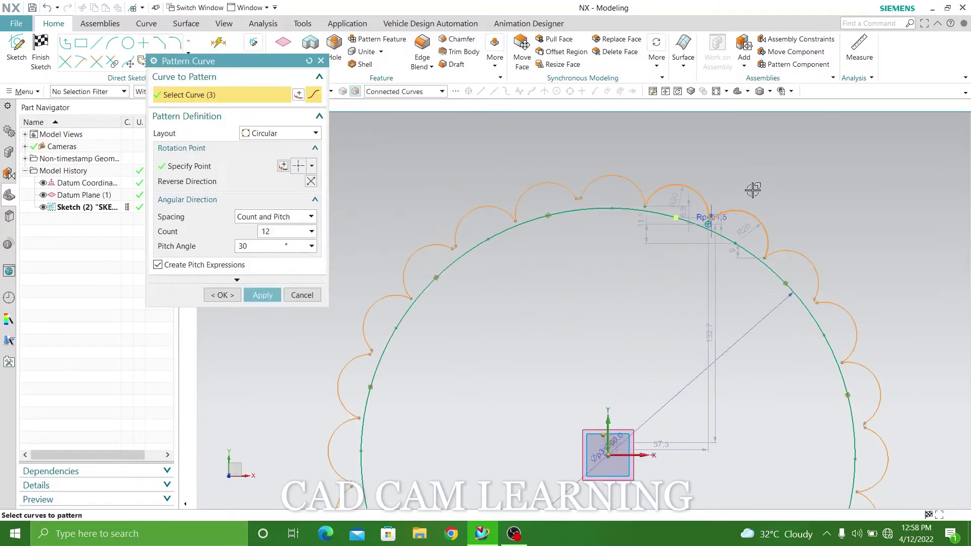
scroll(753, 190, "down", 3)
scroll(849, 425, "up", 2)
scroll(827, 416, "up", 1)
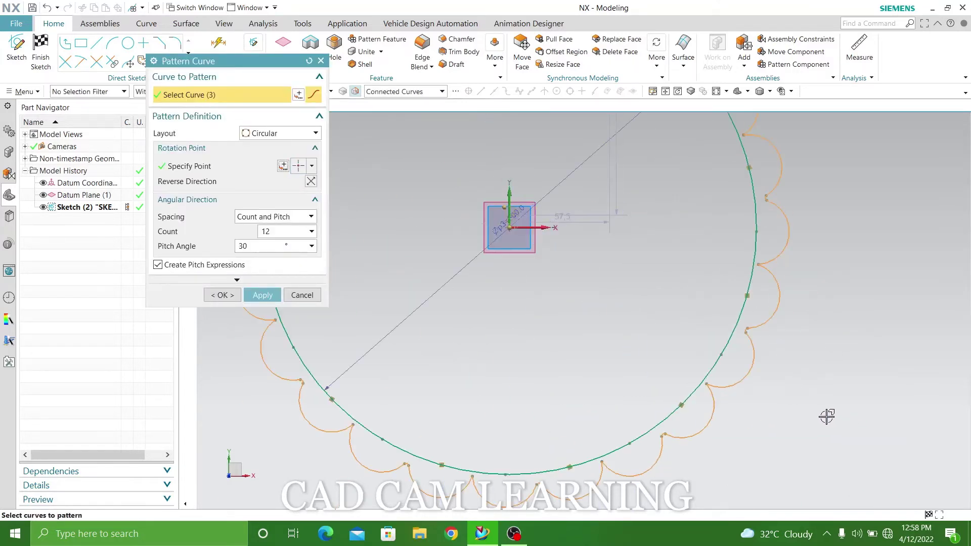
scroll(745, 381, "up", 1)
scroll(602, 415, "up", 2)
scroll(702, 305, "down", 2)
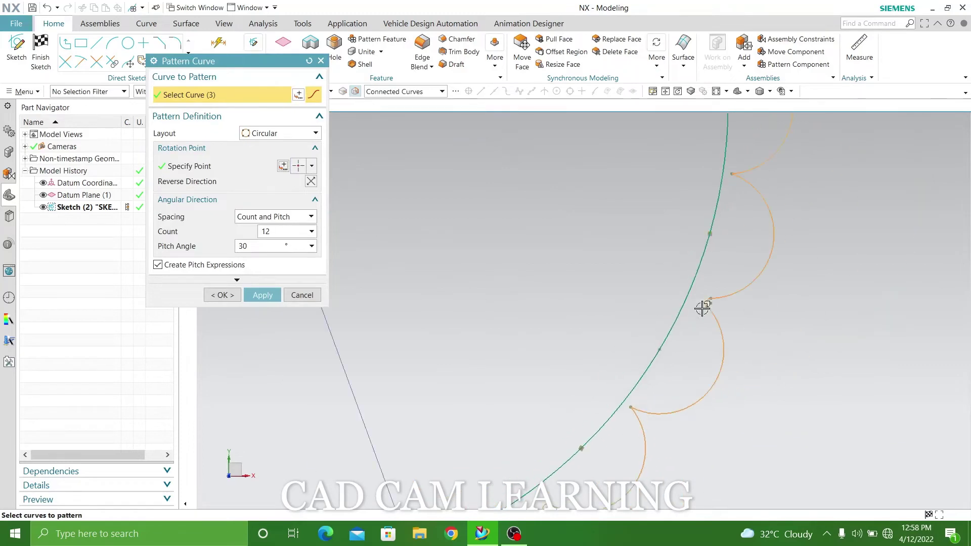
scroll(723, 295, "up", 2)
scroll(738, 471, "up", 1)
scroll(729, 266, "down", 2)
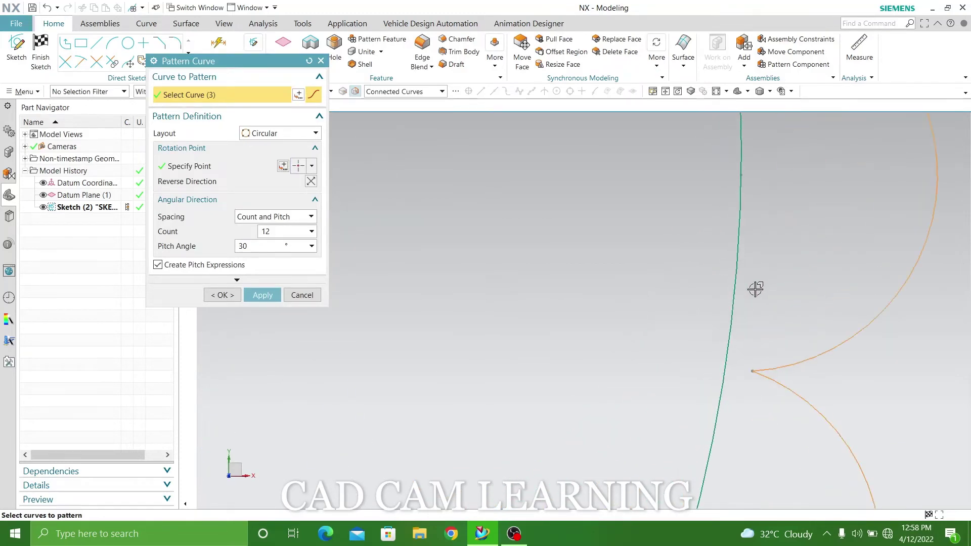
scroll(754, 288, "down", 3)
scroll(754, 292, "down", 3)
scroll(925, 240, "up", 1)
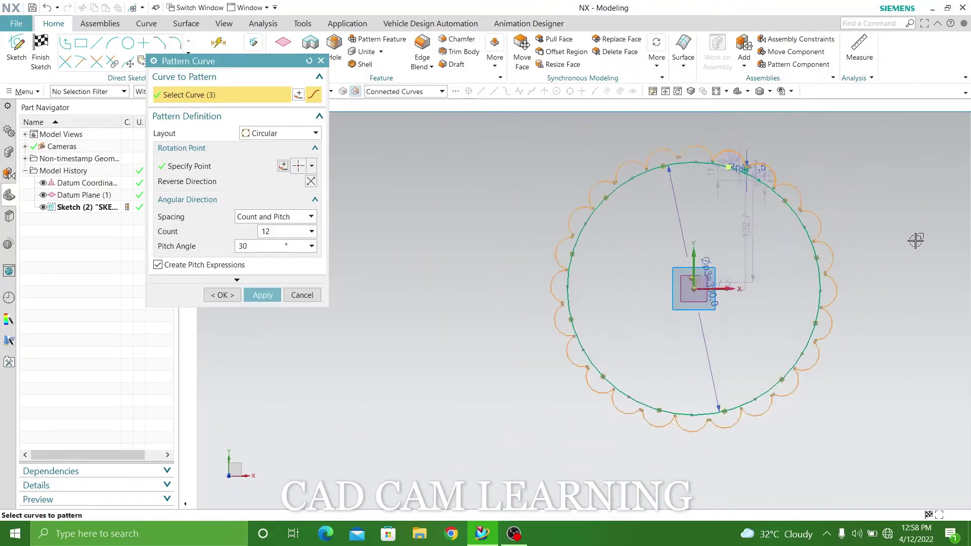
scroll(908, 230, "up", 2)
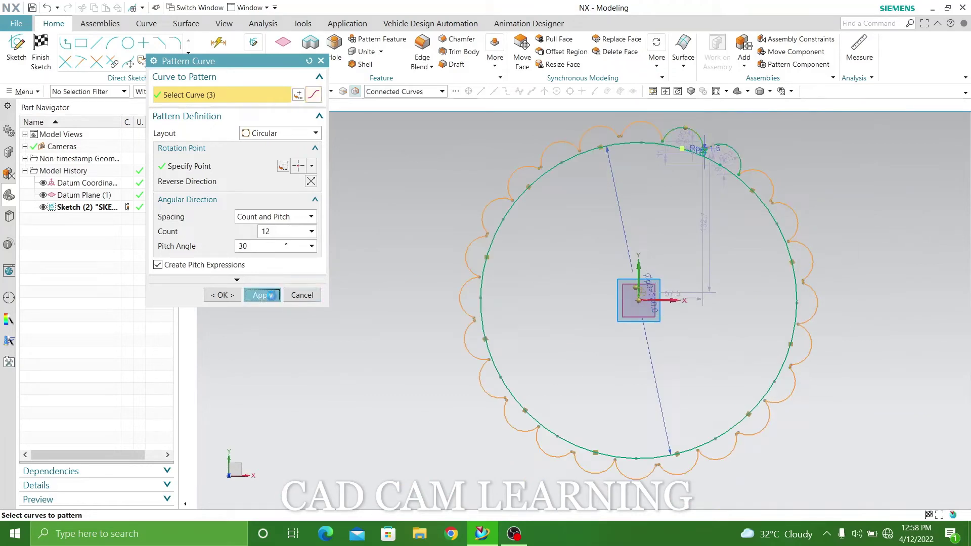
left_click(270, 295)
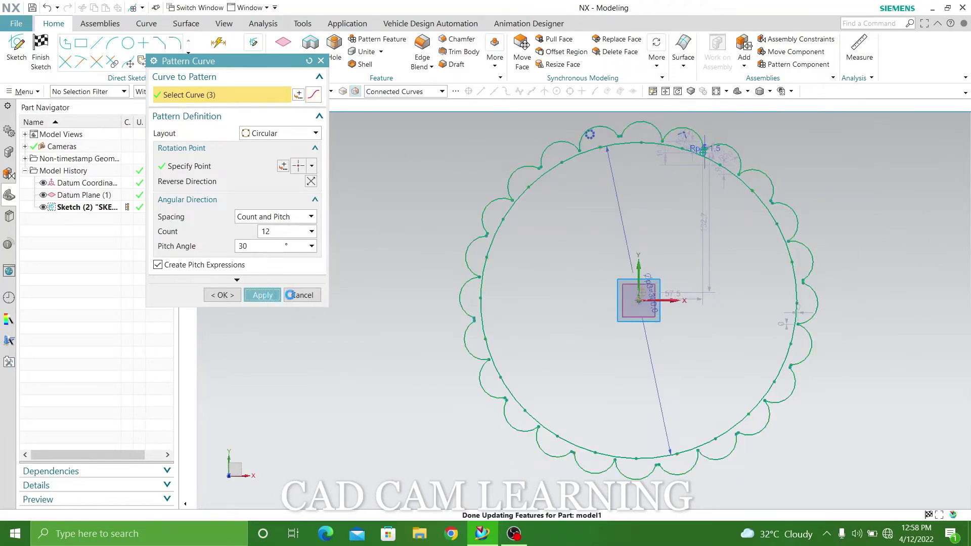
left_click(293, 295)
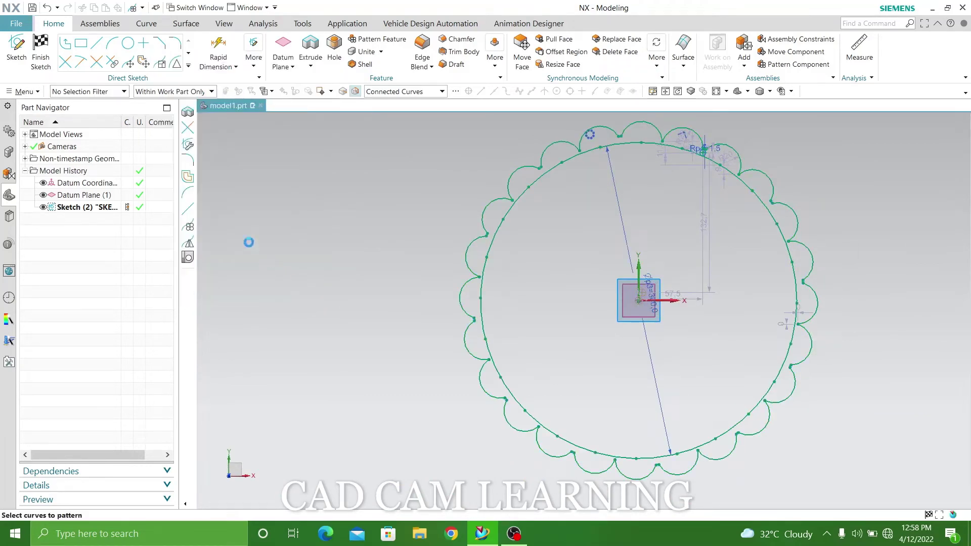
Add a radius 1.5 fillet at the cusp between two adjacent patterned scallop arcs
left_click(175, 45)
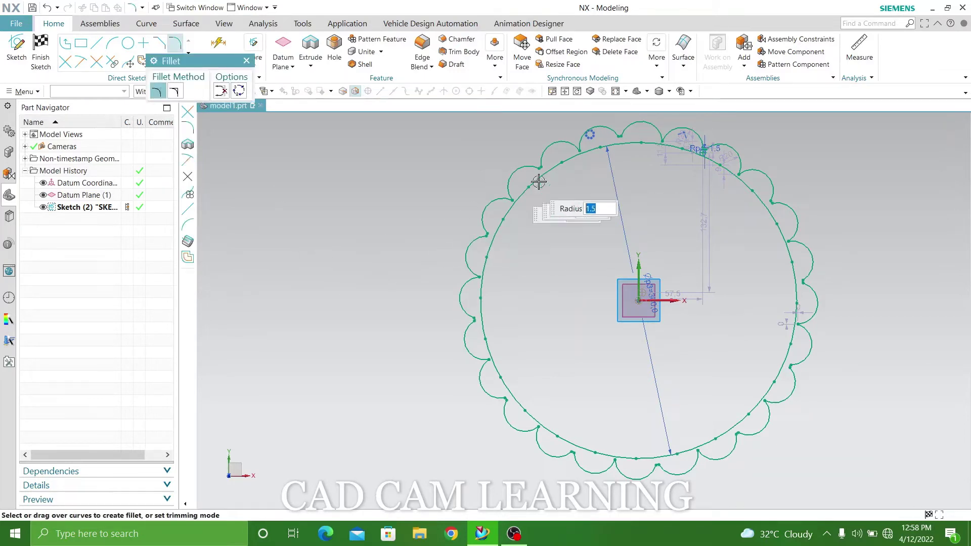
scroll(667, 167, "up", 5)
scroll(637, 227, "up", 2)
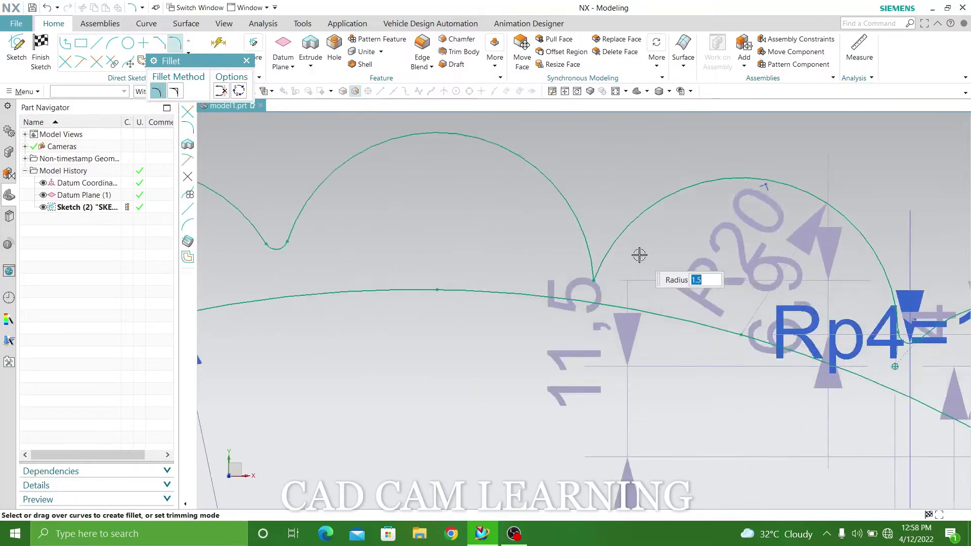
scroll(634, 263, "up", 2)
left_click_drag(632, 266, 540, 254)
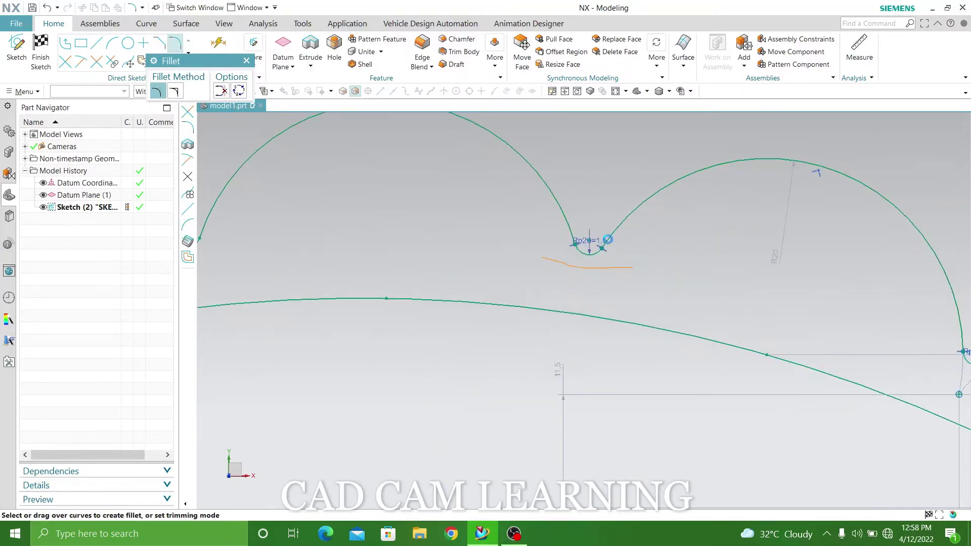
scroll(650, 191, "down", 3)
scroll(396, 218, "down", 2)
scroll(408, 237, "up", 2)
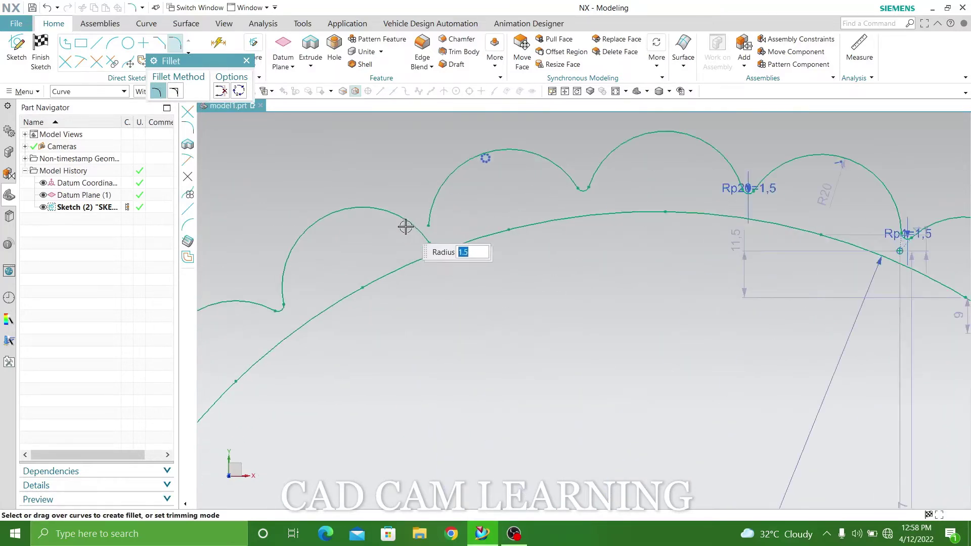
scroll(403, 223, "down", 4)
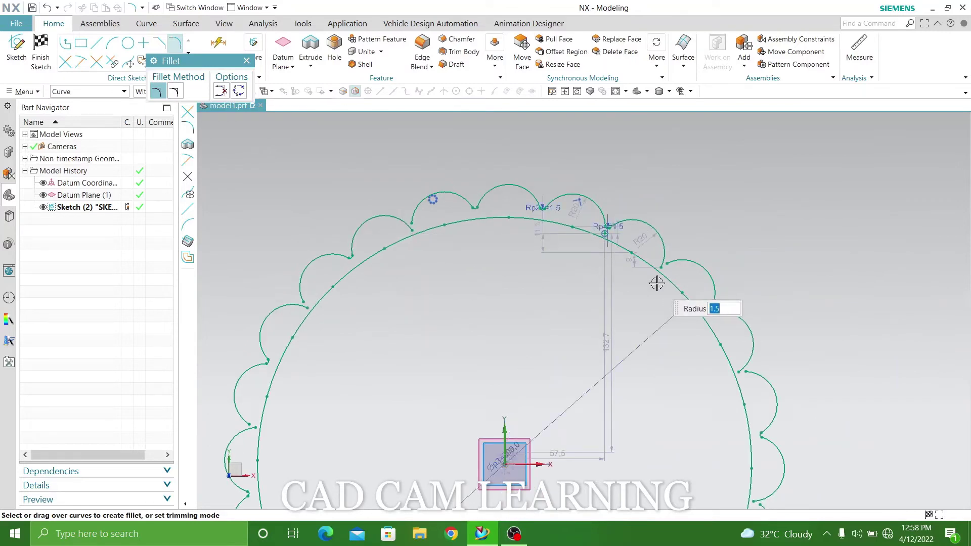
scroll(688, 298, "up", 3)
scroll(674, 252, "up", 1)
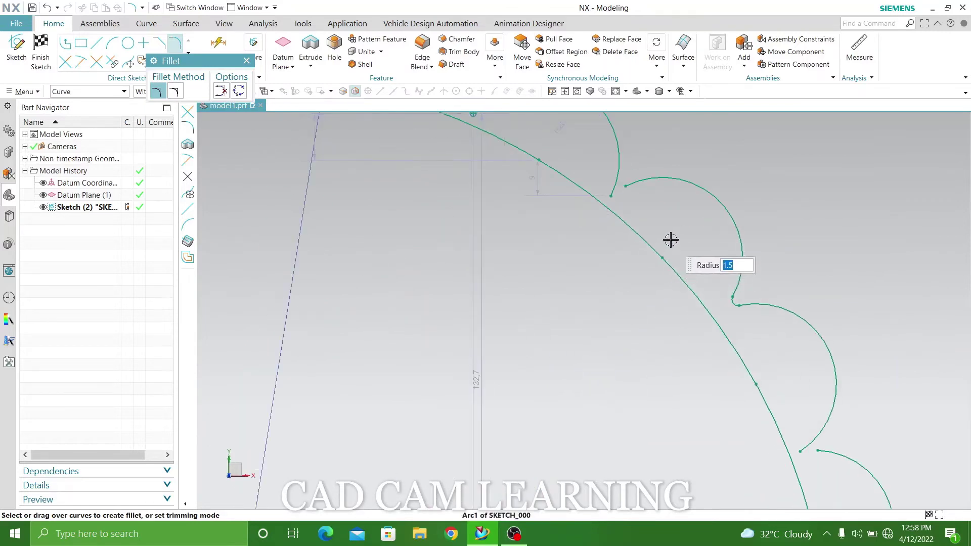
scroll(581, 228, "down", 4)
left_click(246, 61)
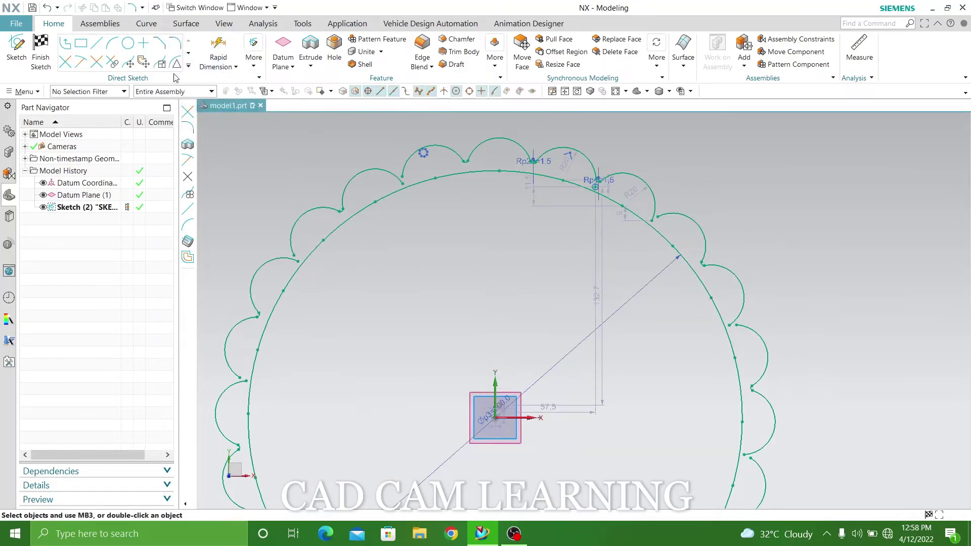
Start Quick Extend and zoom in on the scallop arcs near the base circle
left_click(81, 61)
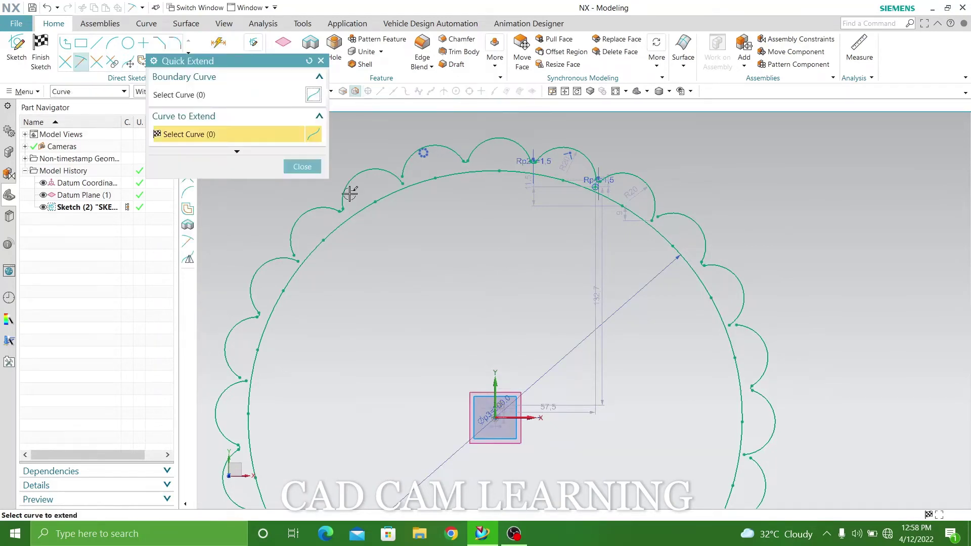
scroll(424, 167, "up", 3)
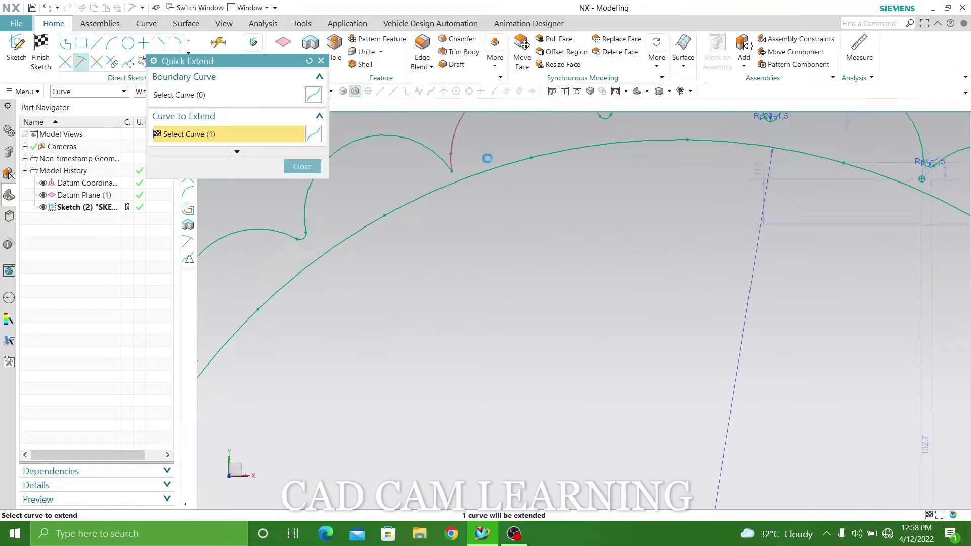
scroll(492, 142, "down", 5)
scroll(390, 220, "up", 3)
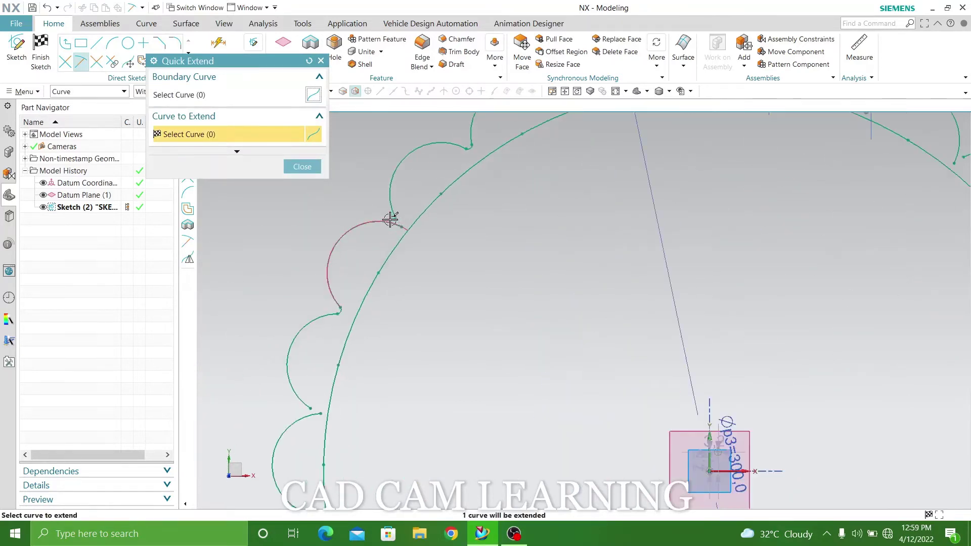
scroll(390, 220, "up", 2)
scroll(405, 198, "down", 3)
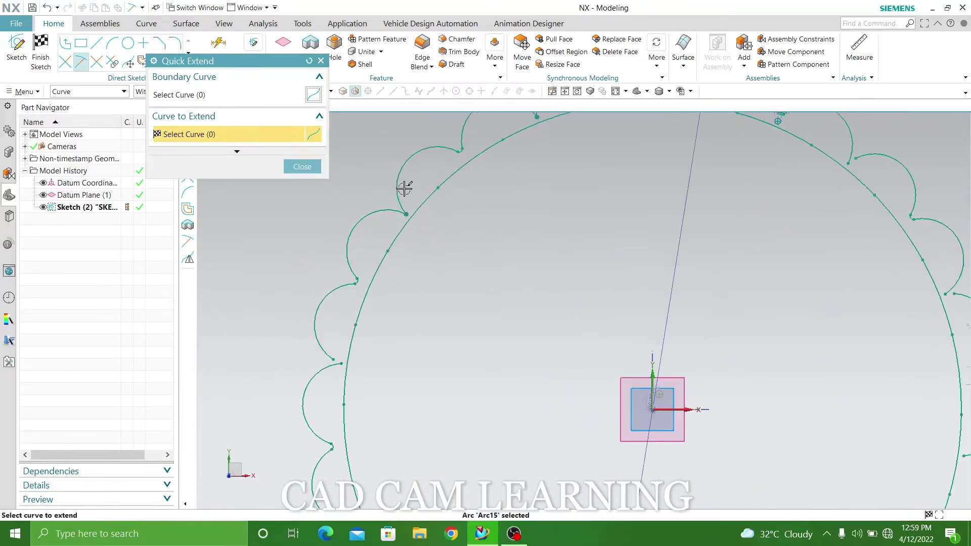
scroll(358, 259, "down", 2)
scroll(358, 258, "up", 2)
scroll(358, 256, "up", 2)
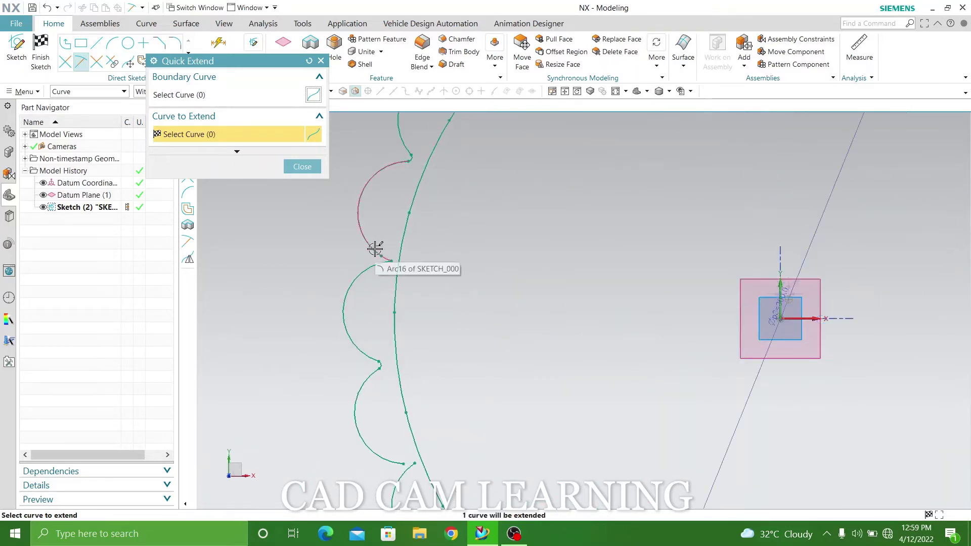
scroll(362, 223, "down", 3)
scroll(401, 362, "up", 2)
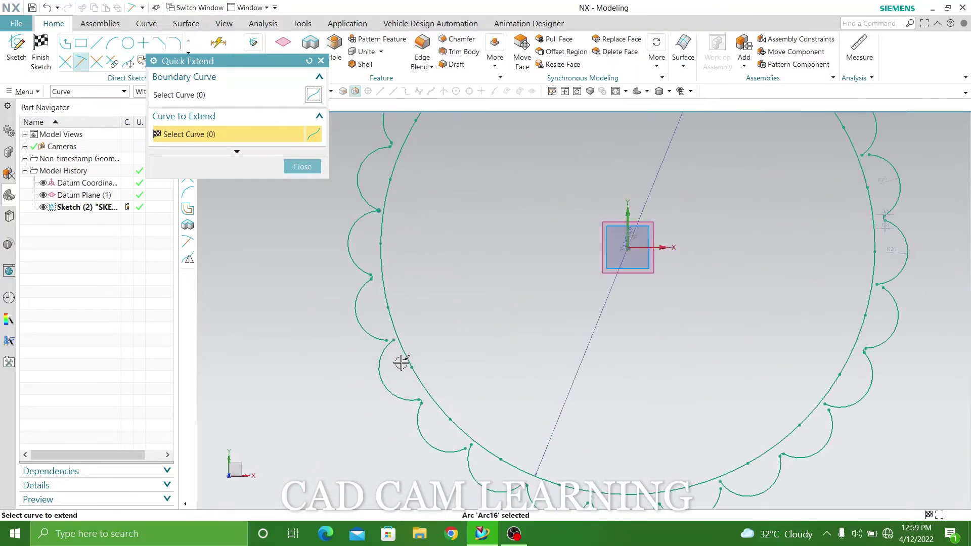
scroll(335, 311, "up", 2)
scroll(333, 275, "down", 2)
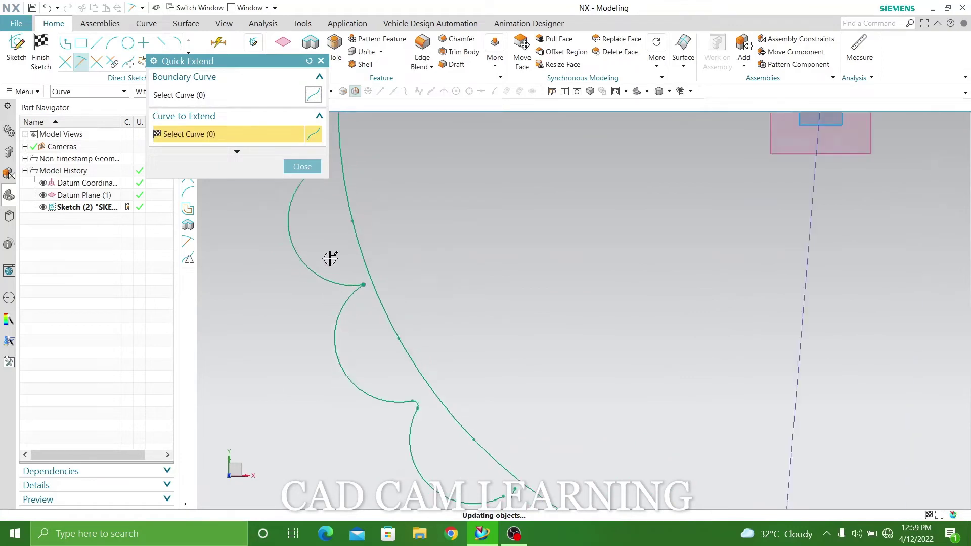
Extend two scallop arcs out to the base circle
left_click(458, 453)
scroll(390, 354, "down", 2)
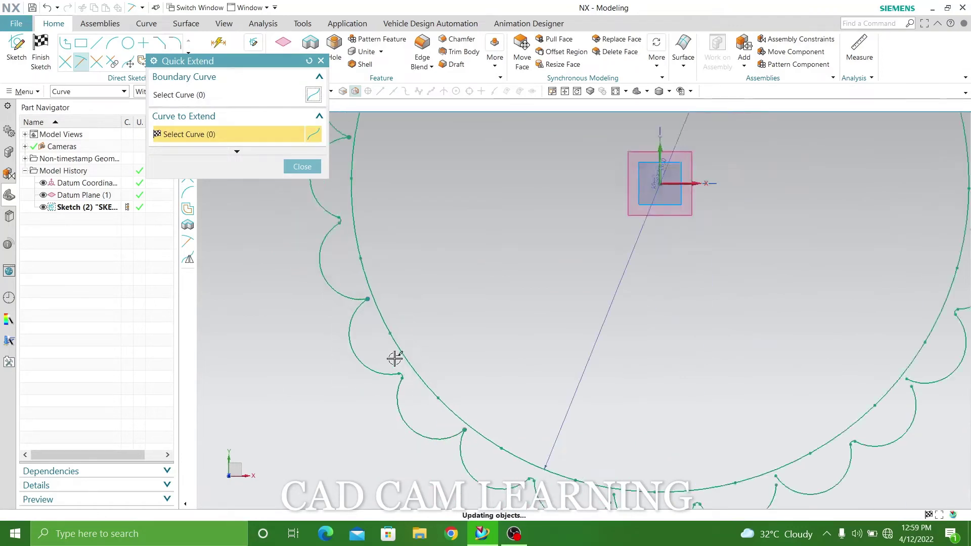
scroll(390, 354, "down", 1)
scroll(496, 433, "up", 2)
scroll(498, 433, "up", 2)
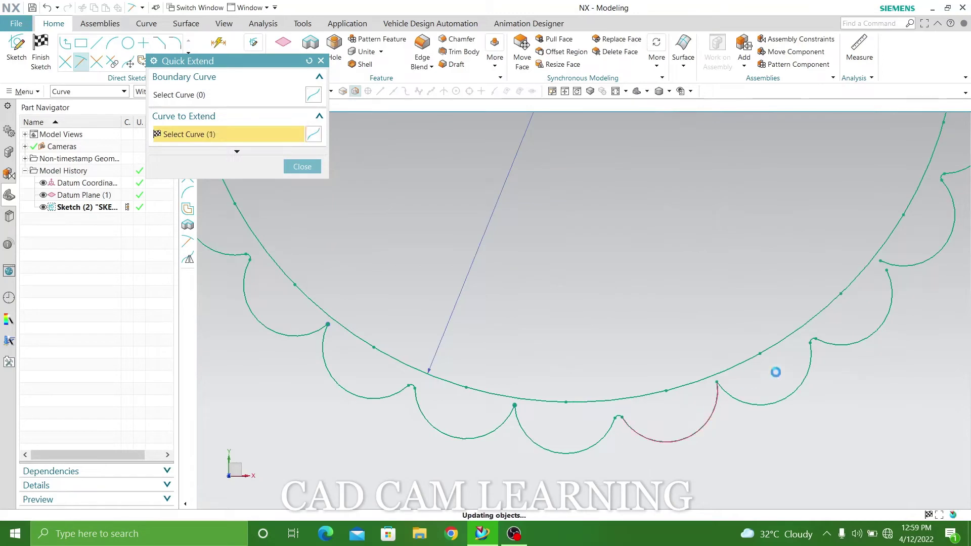
scroll(572, 343, "down", 2)
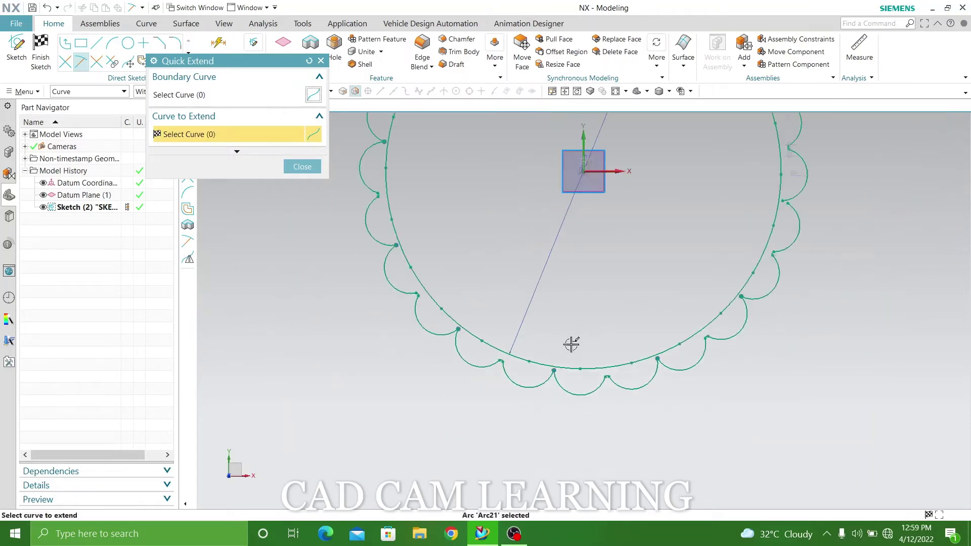
scroll(784, 201, "up", 2)
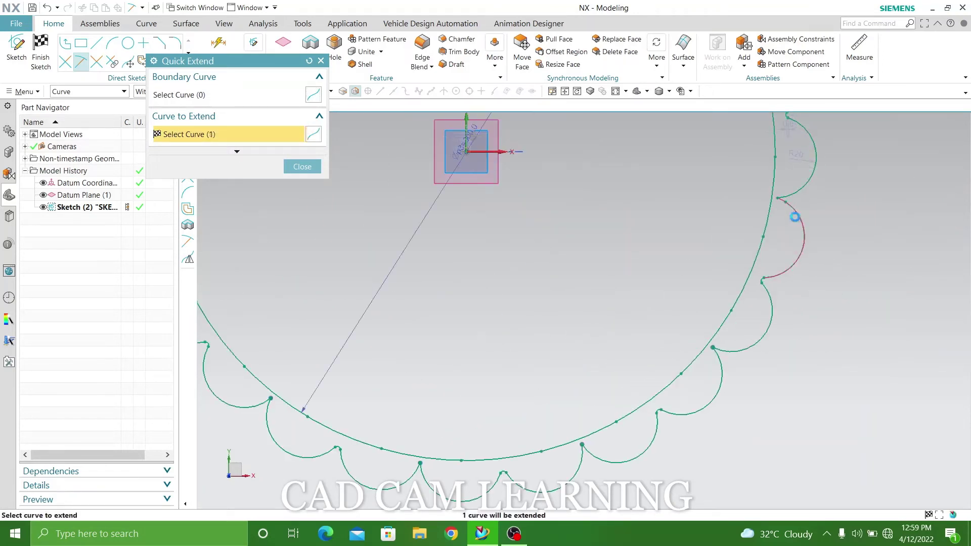
scroll(800, 322, "down", 2)
scroll(796, 170, "up", 3)
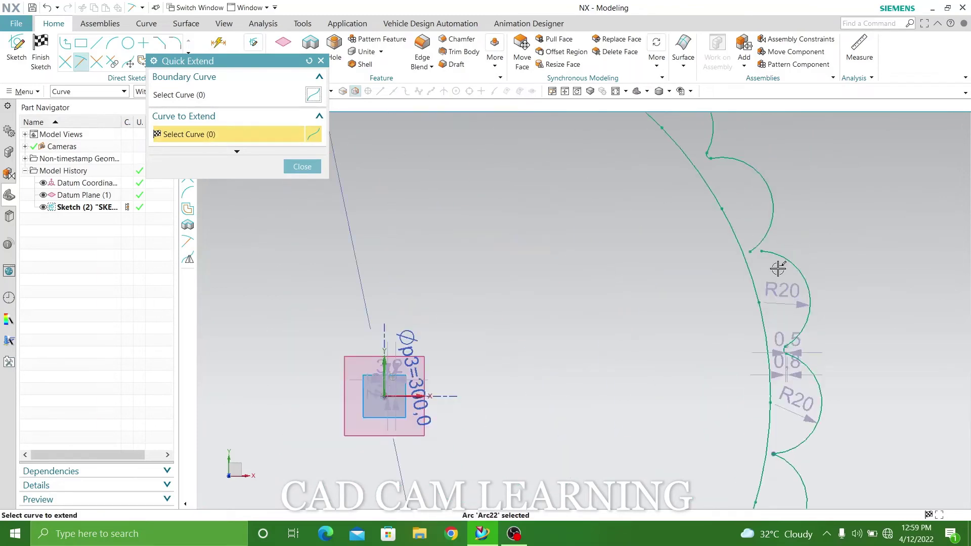
left_click(783, 256)
scroll(809, 288, "down", 2)
scroll(841, 320, "down", 2)
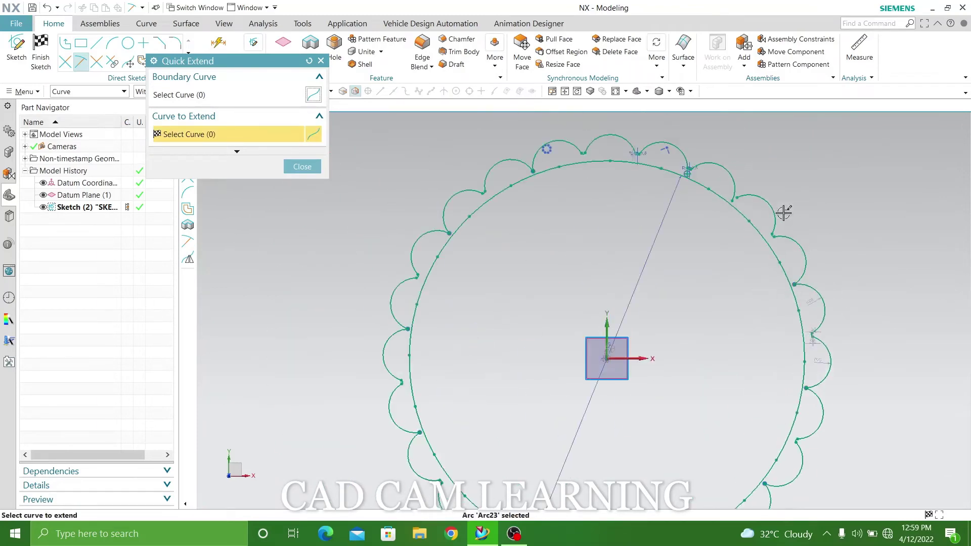
scroll(745, 166, "up", 2)
scroll(749, 192, "up", 2)
scroll(759, 229, "down", 2)
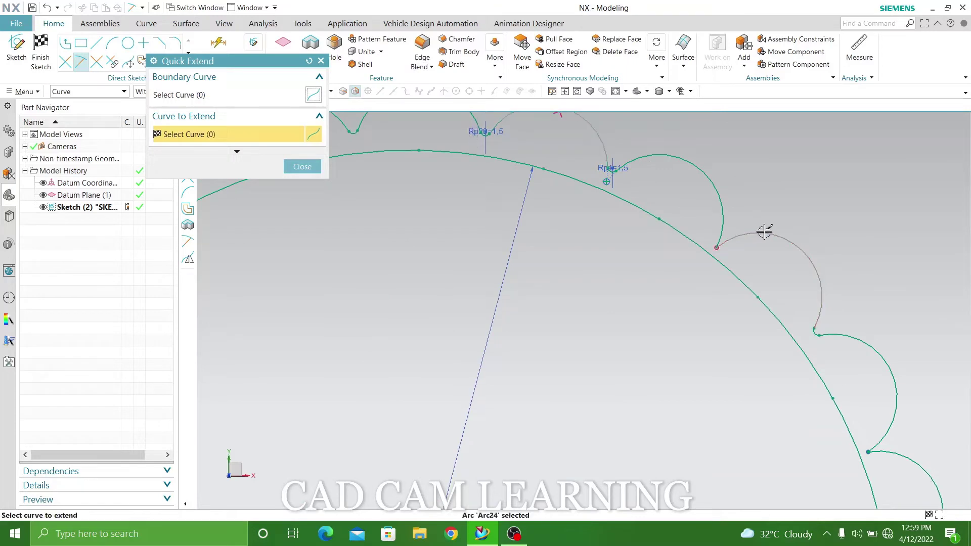
scroll(776, 238, "down", 2)
scroll(671, 230, "up", 2)
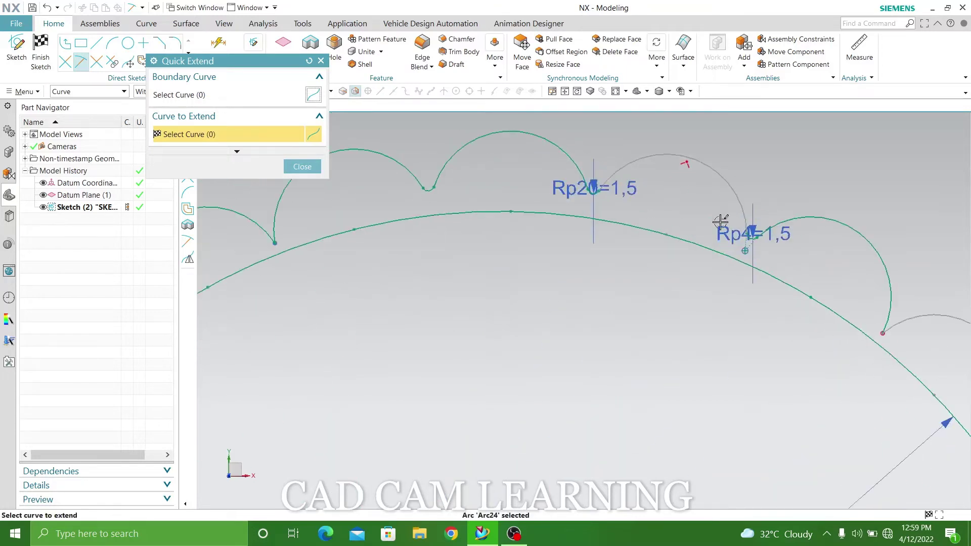
scroll(754, 243, "up", 2)
scroll(799, 260, "down", 2)
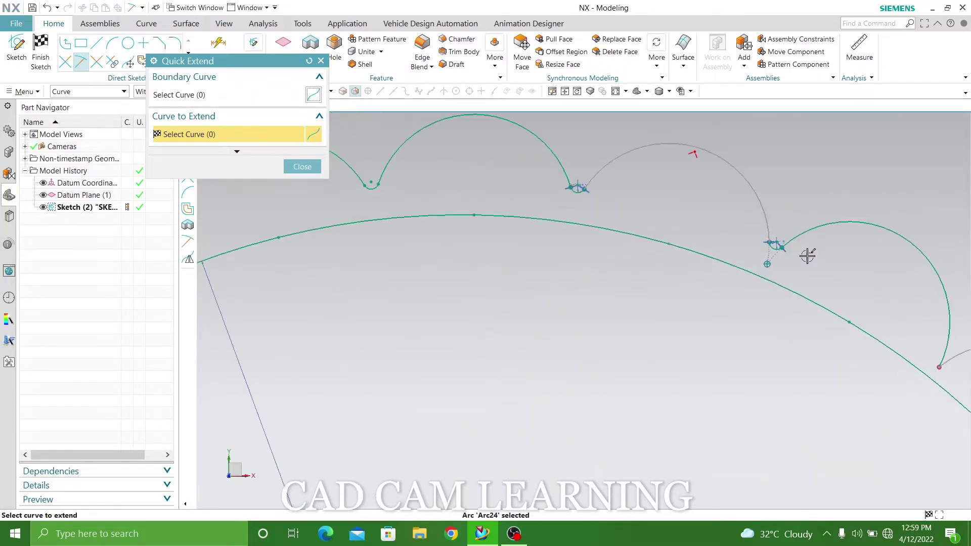
scroll(607, 177, "down", 2)
scroll(582, 160, "up", 1)
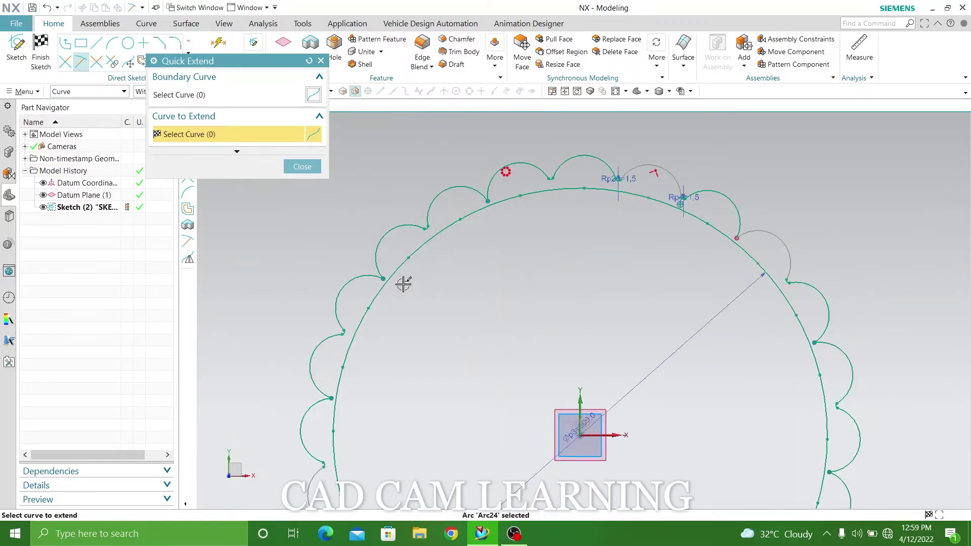
scroll(404, 284, "up", 2)
Close Quick Extend and zoom in on the scallop-to-circle corners
left_click(302, 167)
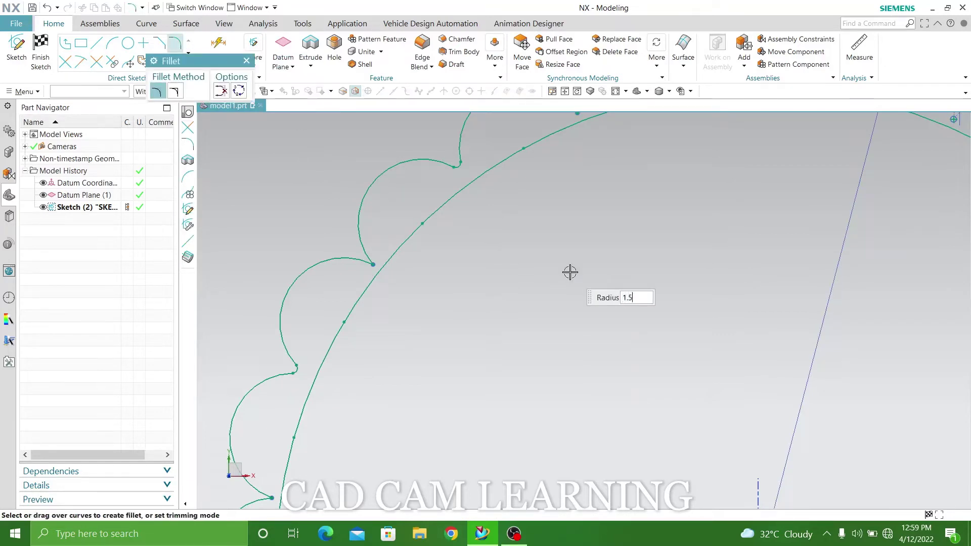
scroll(512, 276, "down", 4)
scroll(526, 191, "up", 3)
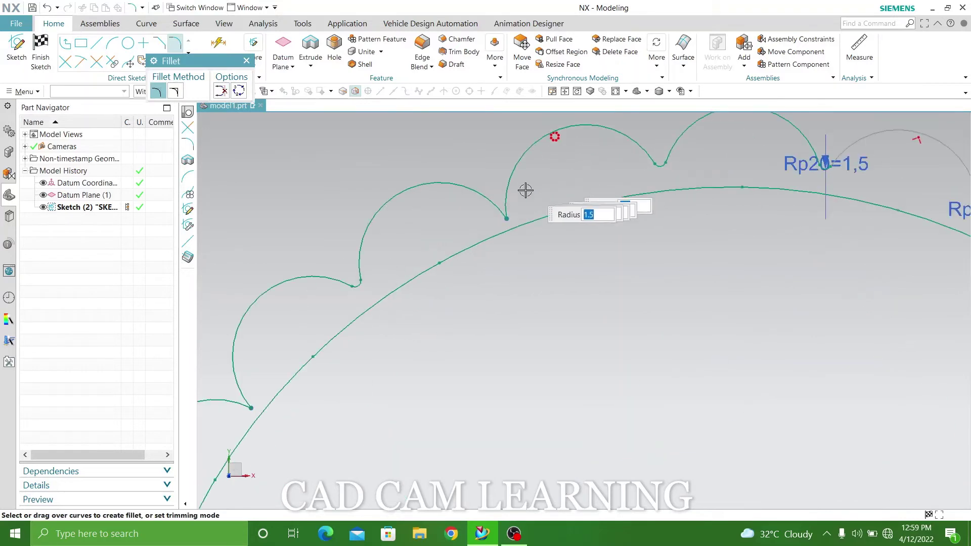
scroll(563, 179, "down", 4)
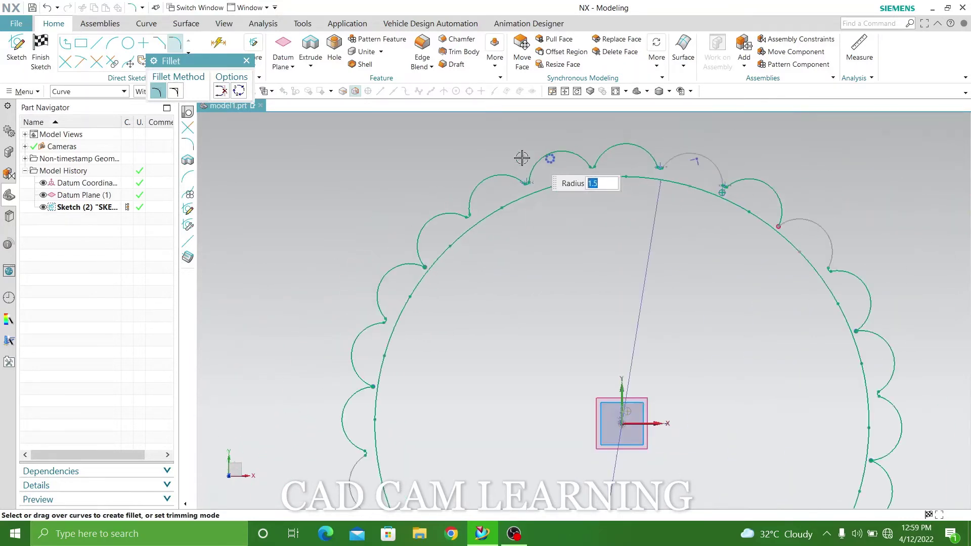
scroll(407, 286, "up", 4)
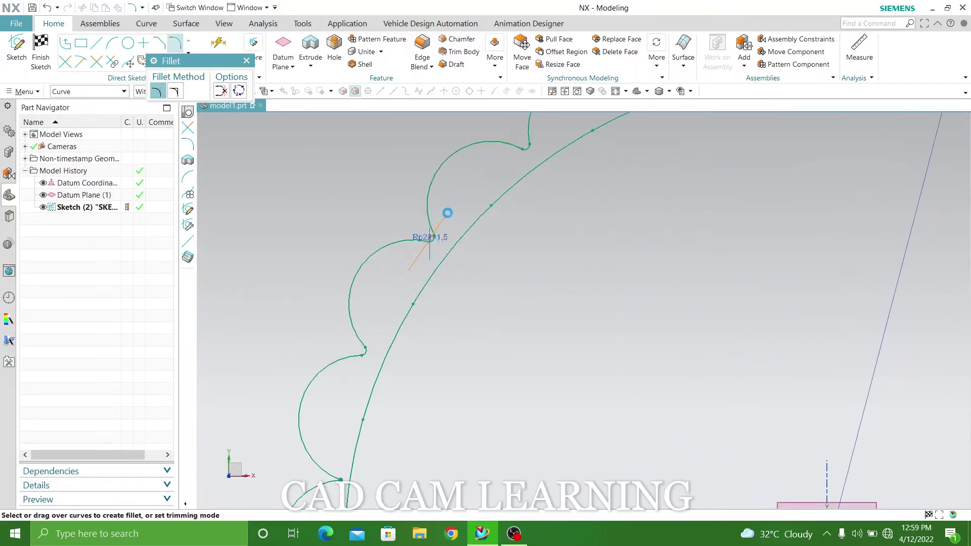
scroll(446, 212, "down", 4)
scroll(427, 250, "up", 4)
scroll(390, 354, "up", 1)
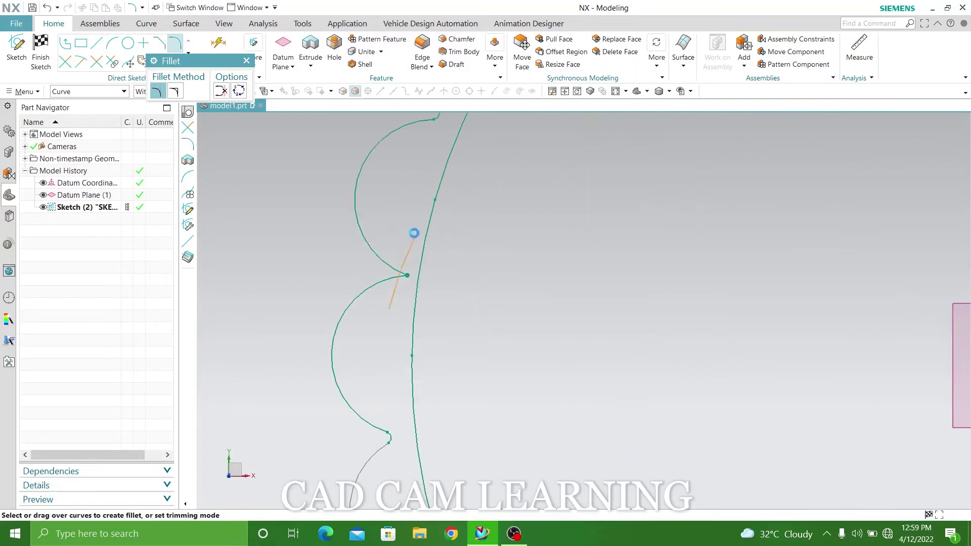
scroll(409, 225, "down", 2)
scroll(389, 353, "down", 2)
scroll(427, 392, "up", 3)
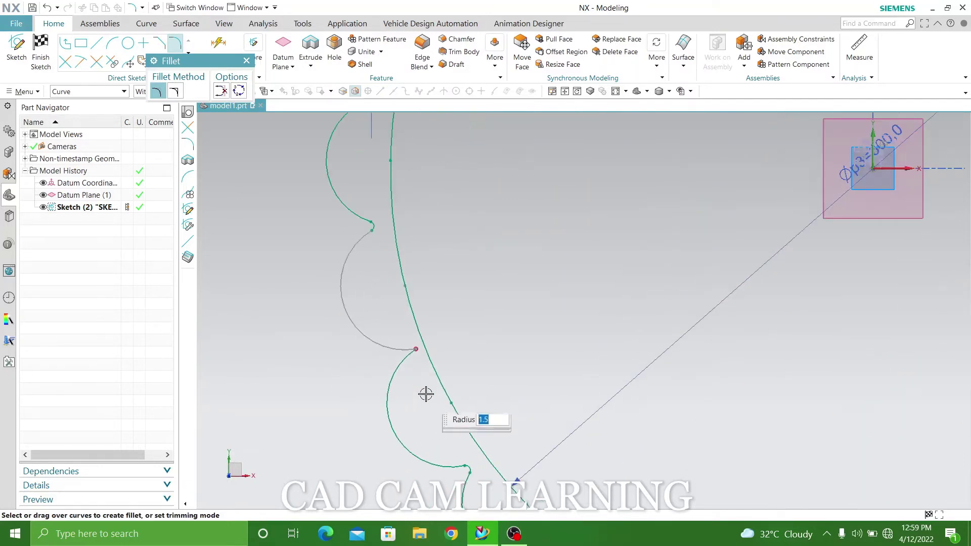
scroll(413, 364, "up", 1)
scroll(397, 314, "down", 4)
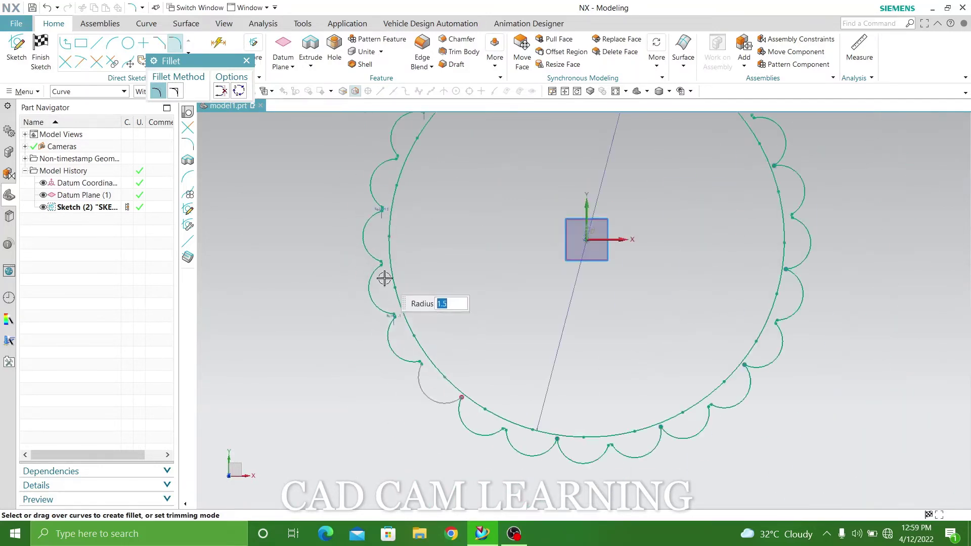
scroll(475, 418, "up", 3)
scroll(461, 401, "up", 1)
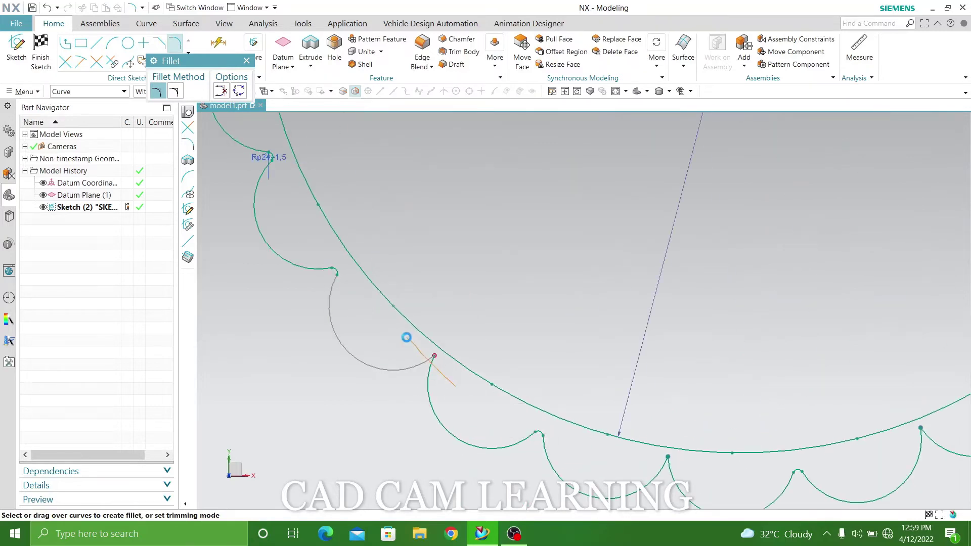
scroll(407, 337, "down", 3)
scroll(537, 397, "up", 4)
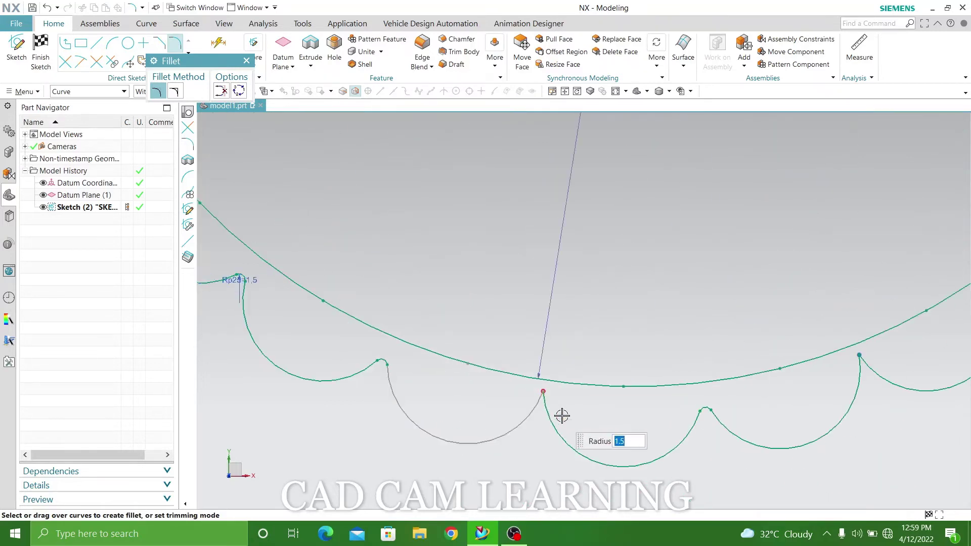
scroll(455, 458, "down", 2)
scroll(651, 390, "down", 1)
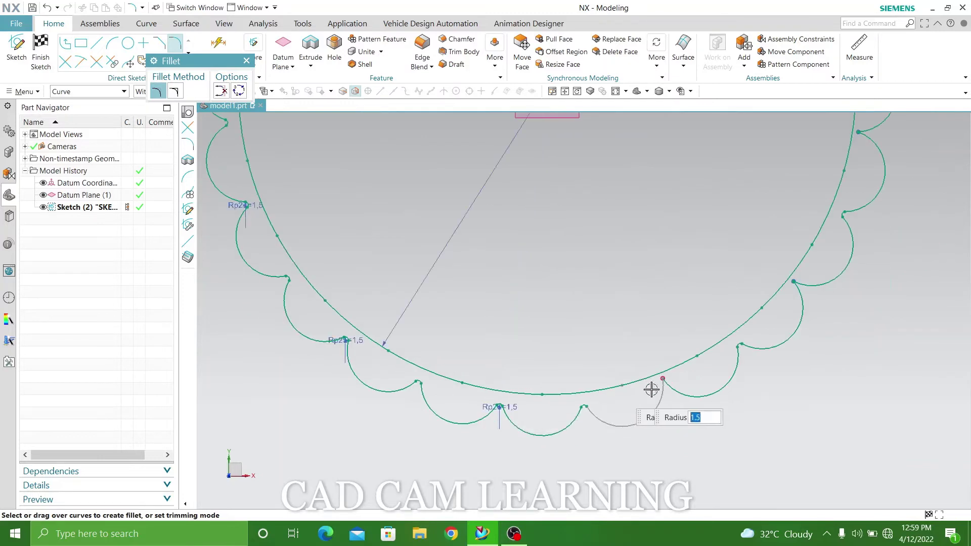
scroll(693, 382, "up", 3)
Round four arc-to-circle corners with radius 1.5 fillets
left_click_drag(693, 382, 629, 397)
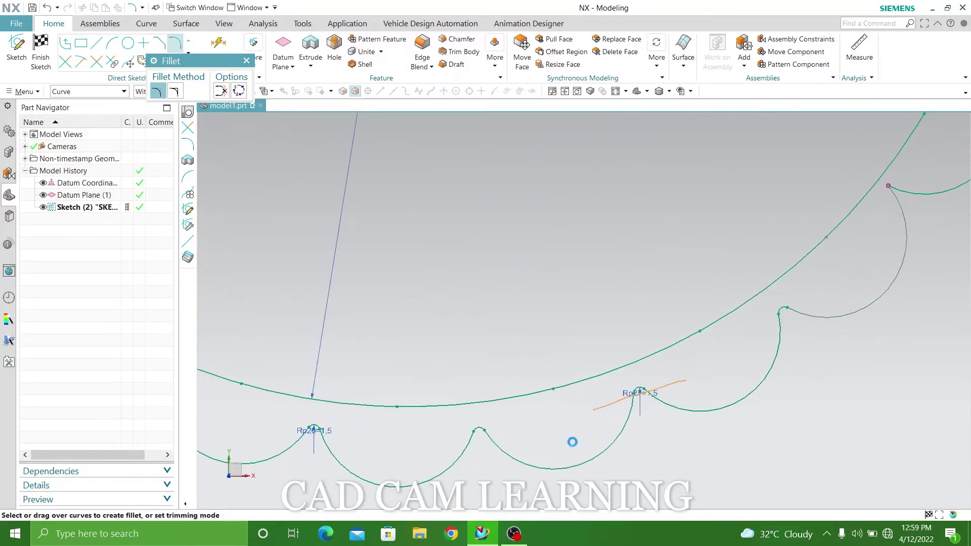
scroll(633, 375, "down", 3)
scroll(740, 330, "up", 3)
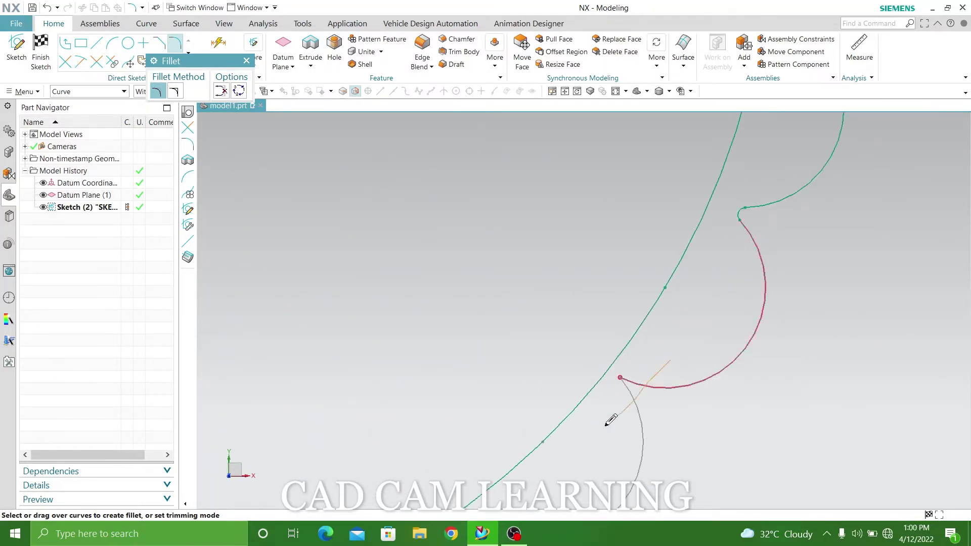
scroll(632, 445, "down", 3)
scroll(688, 304, "up", 3)
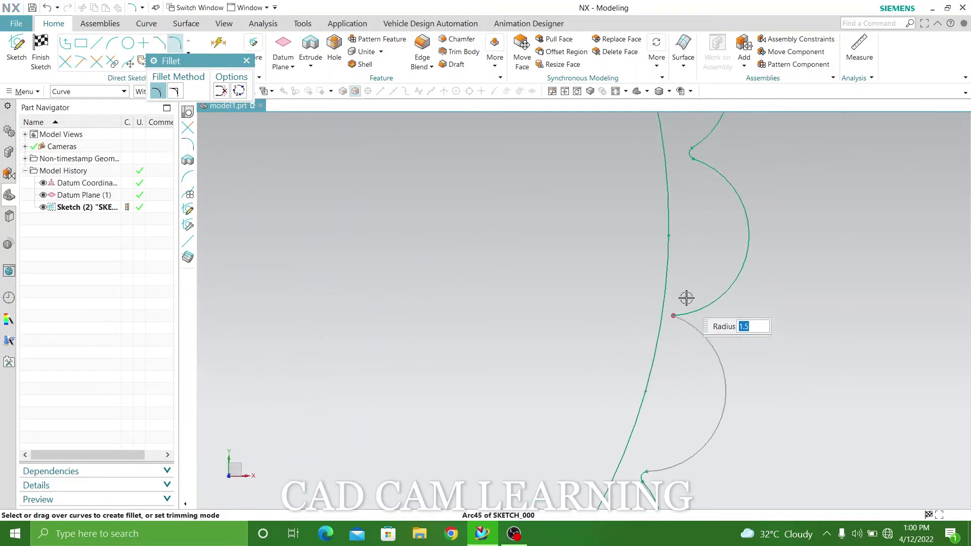
left_click_drag(691, 287, 679, 344)
scroll(759, 364, "down", 3)
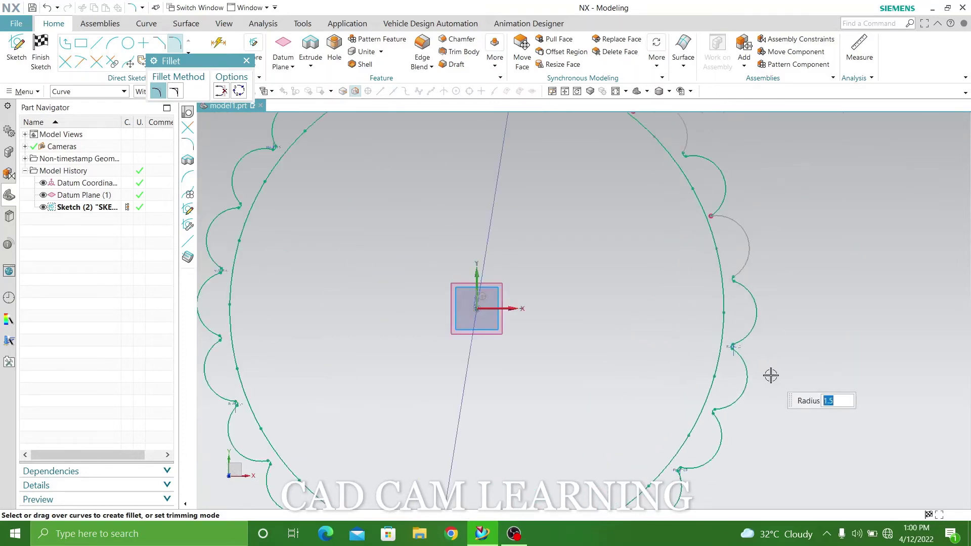
scroll(711, 185, "up", 3)
left_click_drag(710, 186, 756, 292)
scroll(806, 297, "down", 3)
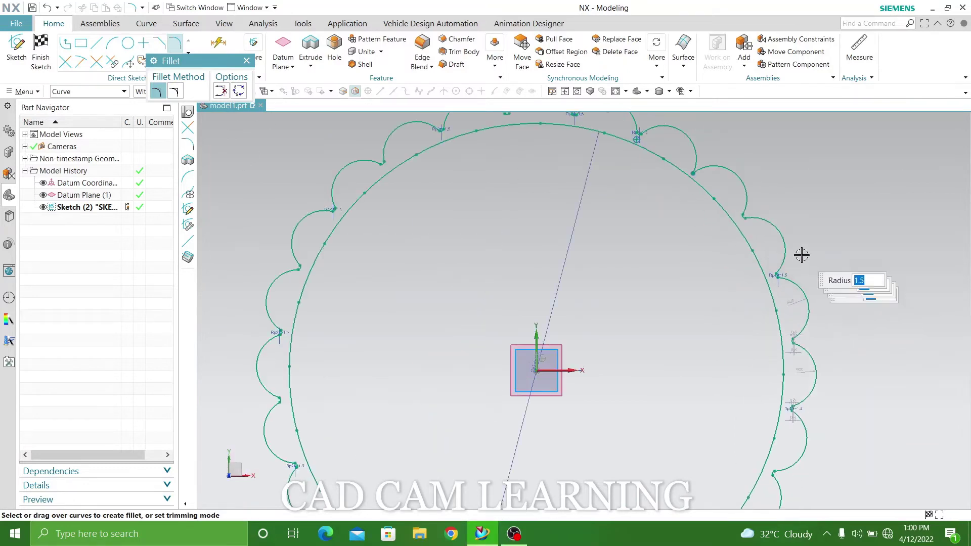
scroll(839, 444, "up", 1)
scroll(732, 172, "up", 2)
scroll(732, 171, "up", 2)
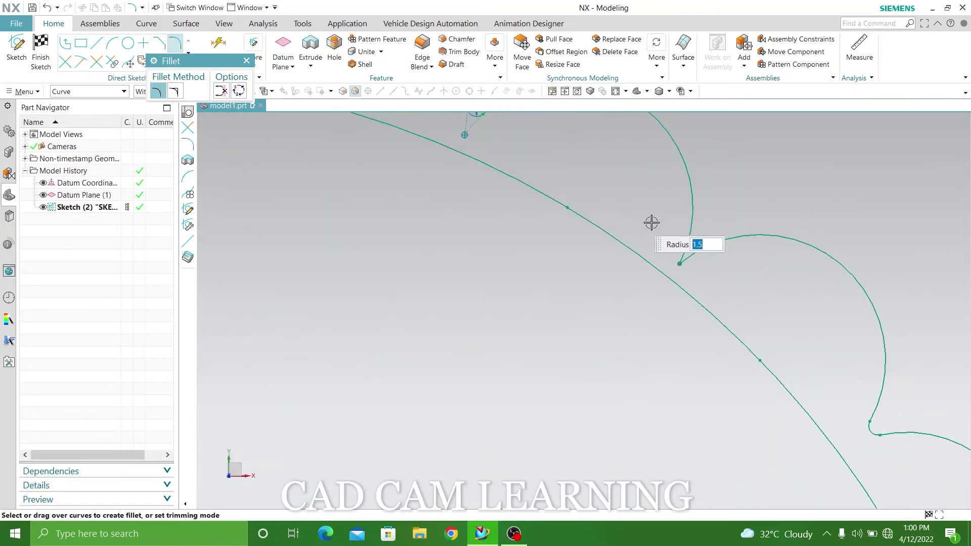
scroll(750, 306, "up", 2)
left_click_drag(628, 256, 626, 254)
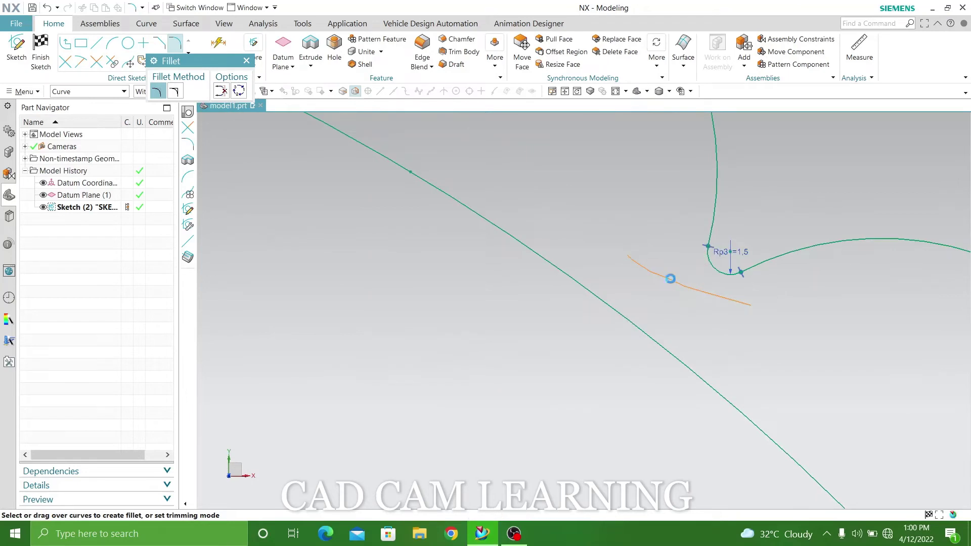
scroll(785, 336, "down", 2)
scroll(651, 224, "down", 1)
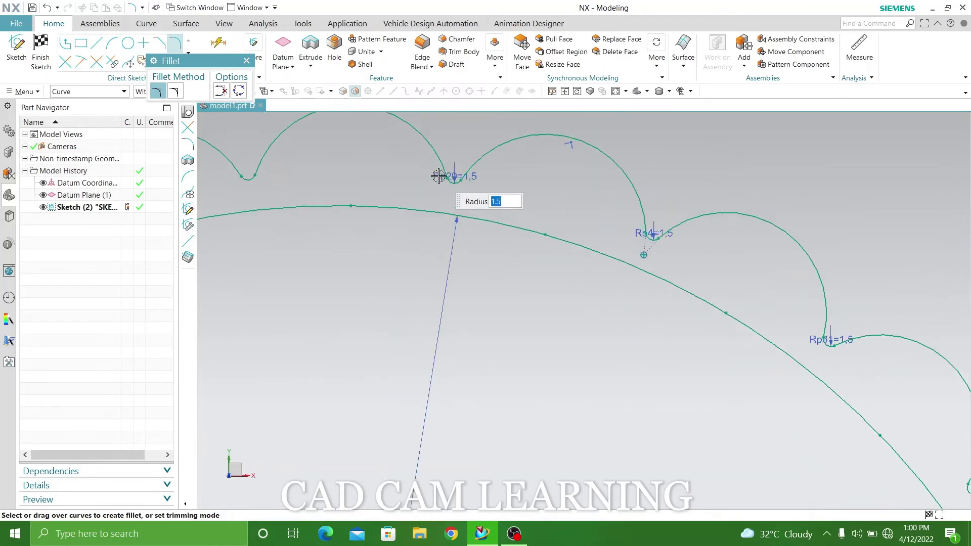
scroll(557, 191, "up", 2)
scroll(754, 202, "down", 2)
scroll(763, 210, "down", 4)
scroll(702, 186, "down", 1)
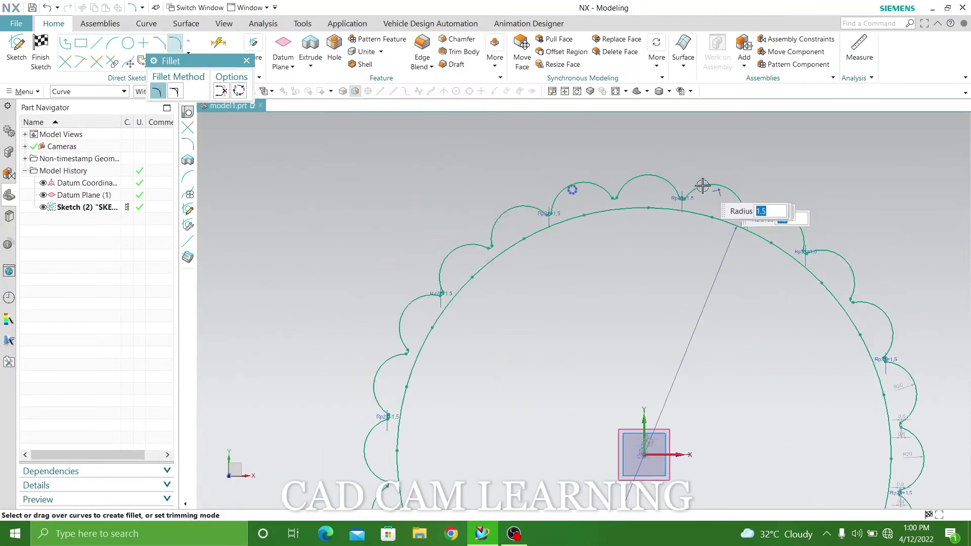
scroll(601, 197, "up", 5)
scroll(650, 210, "down", 2)
scroll(626, 210, "up", 2)
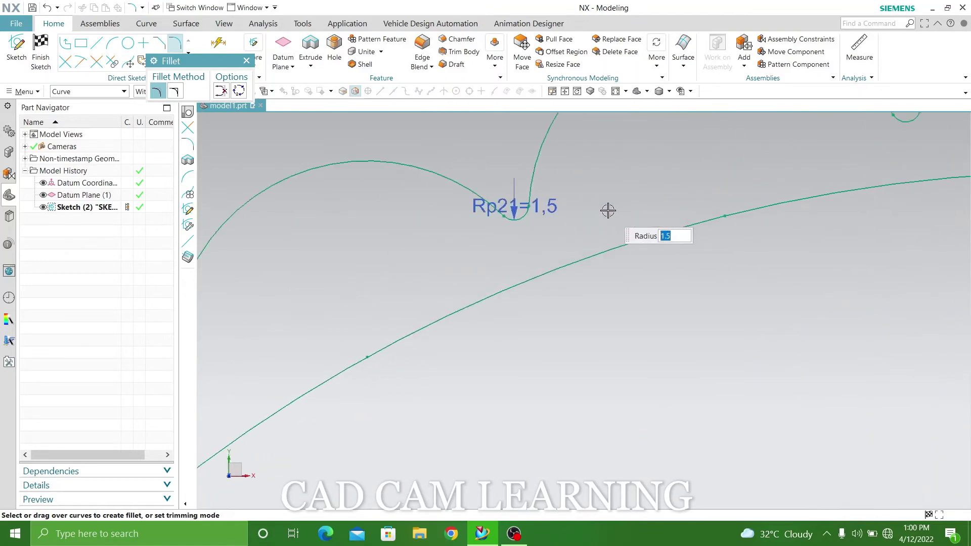
scroll(601, 198, "down", 3)
scroll(492, 160, "down", 2)
scroll(445, 289, "up", 1)
scroll(443, 303, "up", 4)
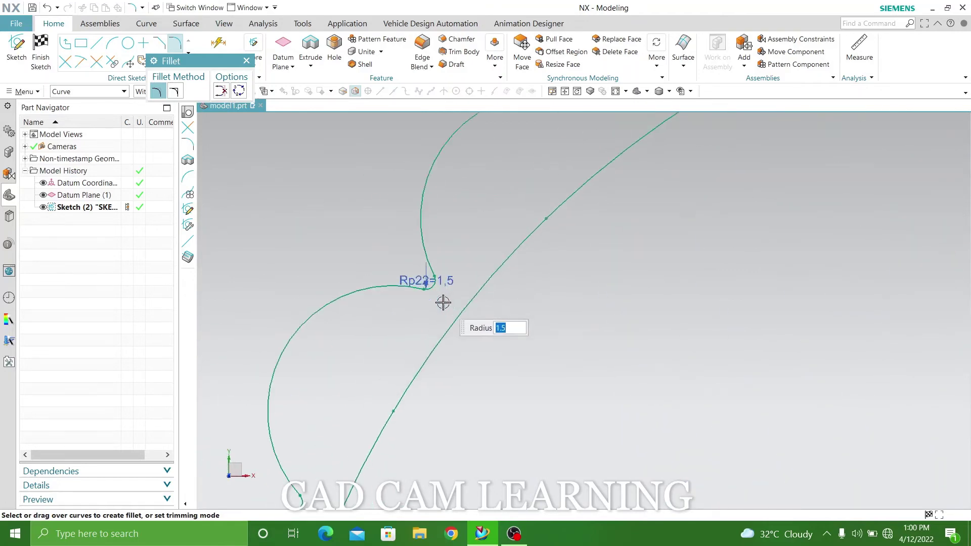
scroll(430, 227, "down", 3)
scroll(386, 186, "down", 2)
scroll(374, 212, "down", 1)
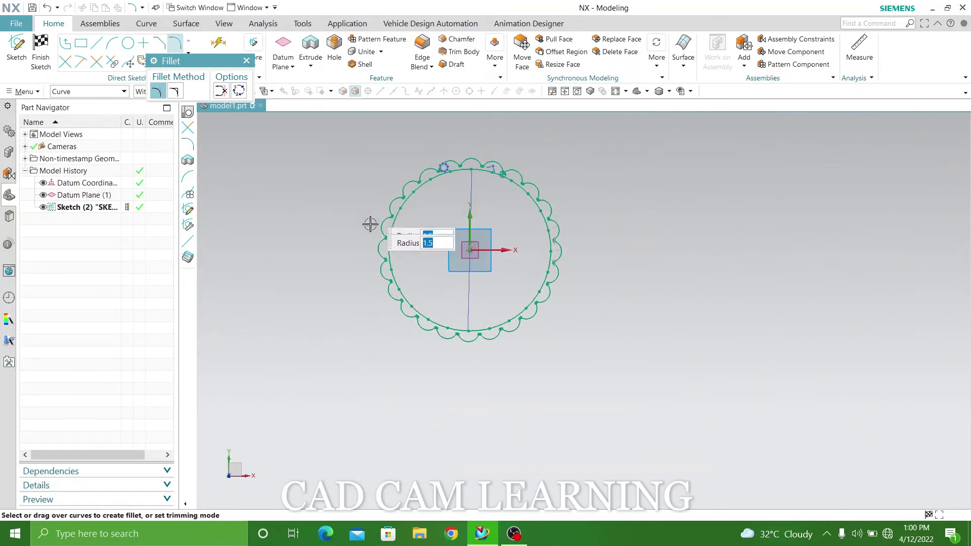
scroll(396, 303, "up", 3)
scroll(413, 317, "up", 2)
scroll(449, 297, "up", 2)
scroll(429, 299, "up", 1)
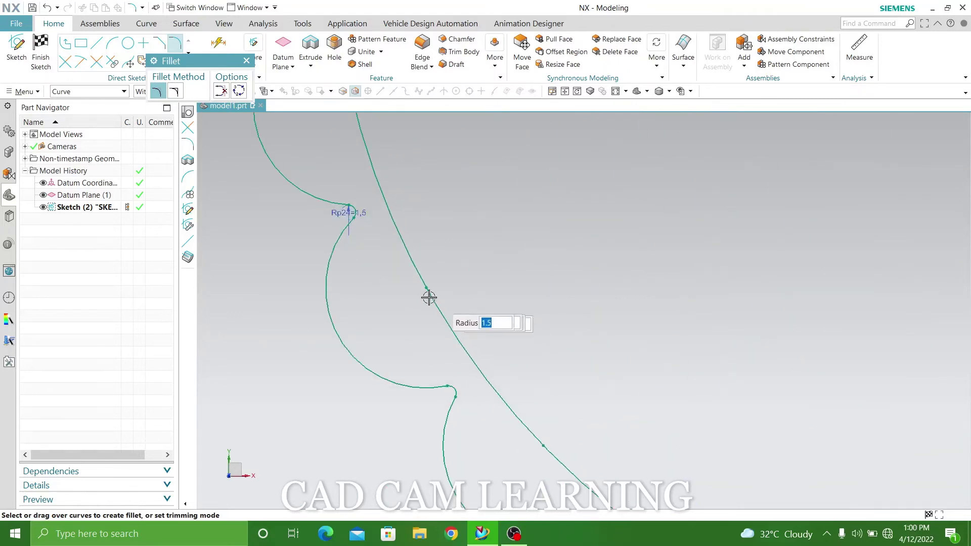
scroll(439, 314, "down", 2)
scroll(602, 374, "down", 2)
scroll(748, 405, "up", 3)
scroll(759, 409, "up", 2)
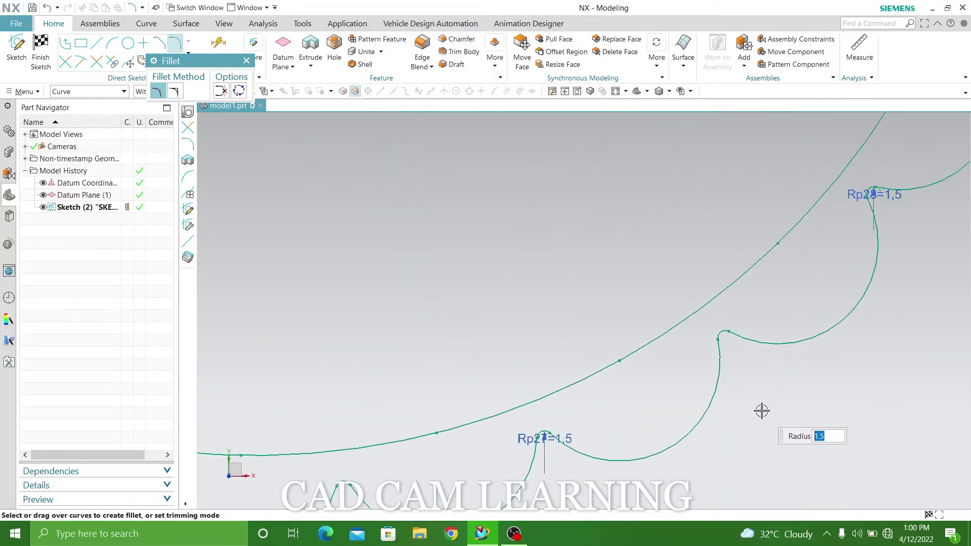
scroll(767, 410, "down", 2)
scroll(789, 405, "down", 2)
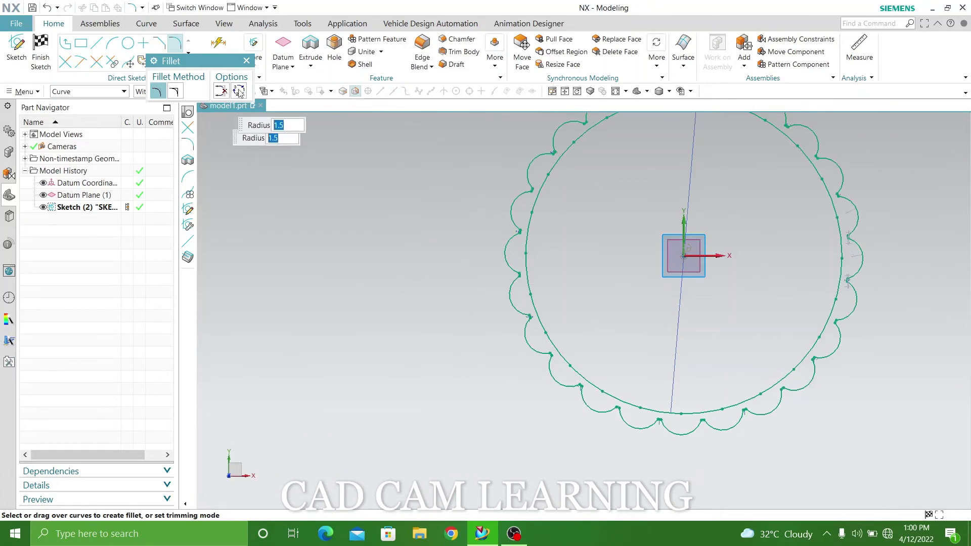
Close Fillet and convert the base circle to a reference curve
left_click(246, 60)
scroll(592, 330, "down", 2)
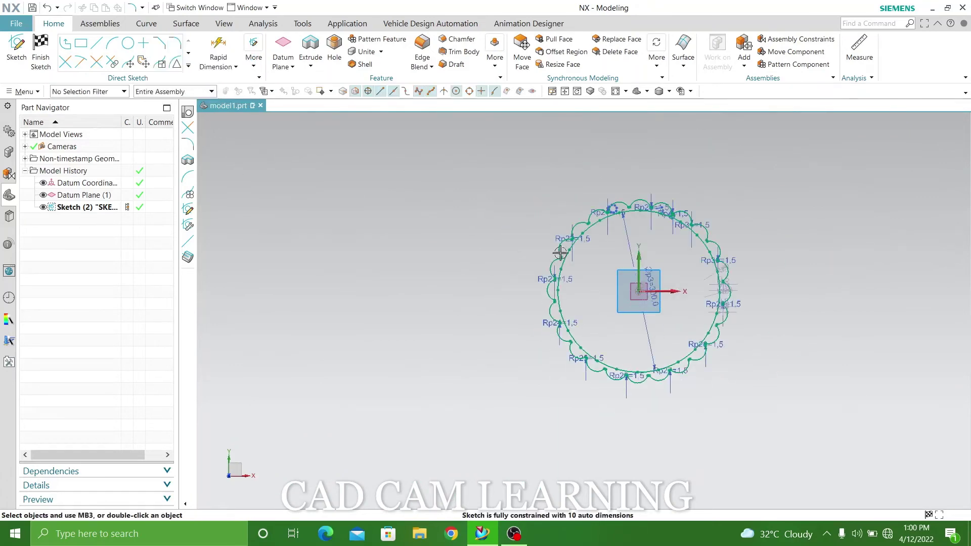
scroll(518, 221, "up", 2)
scroll(571, 228, "up", 2)
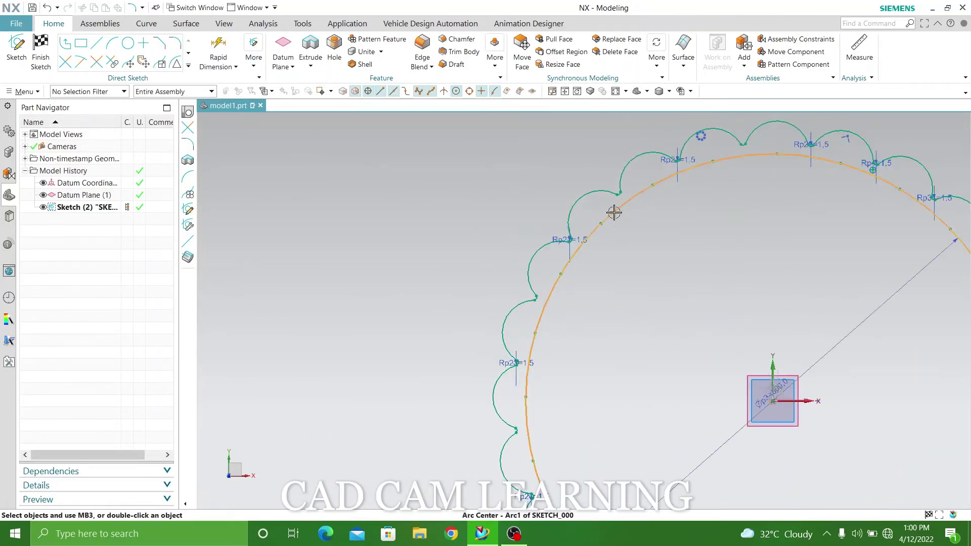
right_click(614, 215)
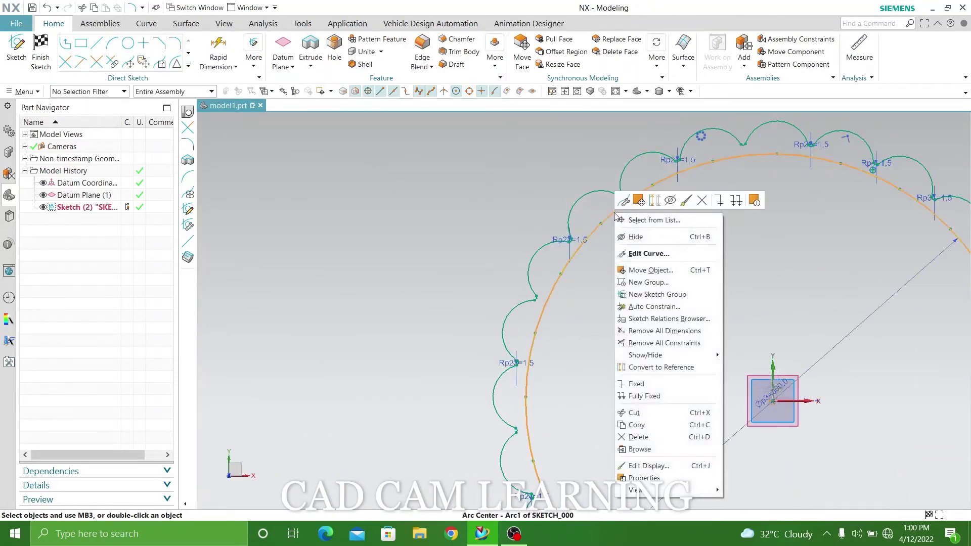
left_click(652, 368)
Finish the scalloped sketch and orbit to view the ring
scroll(455, 275, "down", 2)
mouse_move(455, 275)
middle_mouse_down()
mouse_move(443, 215)
mouse_move(436, 250)
mouse_move(234, 157)
middle_mouse_up()
left_click(42, 61)
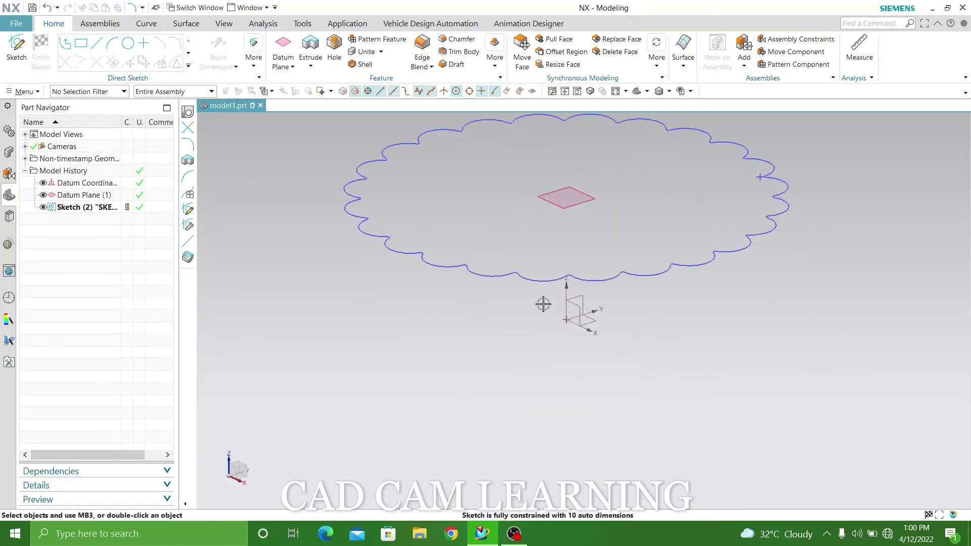
mouse_move(541, 216)
middle_mouse_down()
mouse_move(527, 282)
mouse_move(566, 276)
middle_mouse_up()
scroll(782, 254, "up", 4)
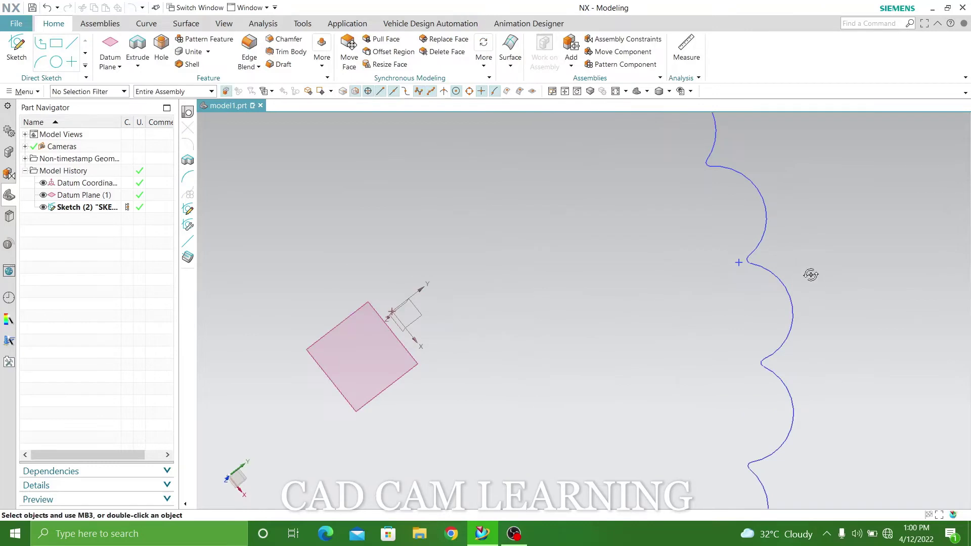
Create a new sketch on the base XY datum plane
mouse_move(810, 274)
middle_mouse_down()
mouse_move(804, 245)
mouse_move(843, 226)
mouse_move(844, 252)
mouse_move(819, 245)
mouse_move(865, 234)
mouse_move(873, 279)
mouse_move(810, 251)
mouse_move(851, 245)
mouse_move(860, 249)
mouse_move(778, 290)
mouse_move(287, 268)
mouse_move(417, 284)
mouse_move(427, 321)
mouse_move(384, 284)
middle_mouse_up()
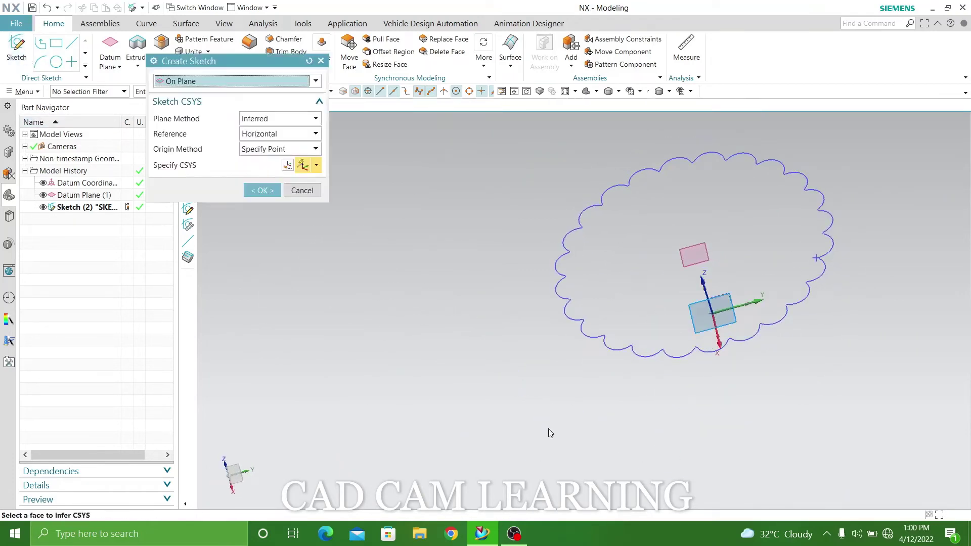
mouse_move(546, 427)
middle_mouse_down()
mouse_move(537, 357)
mouse_move(531, 383)
mouse_move(553, 384)
middle_mouse_up()
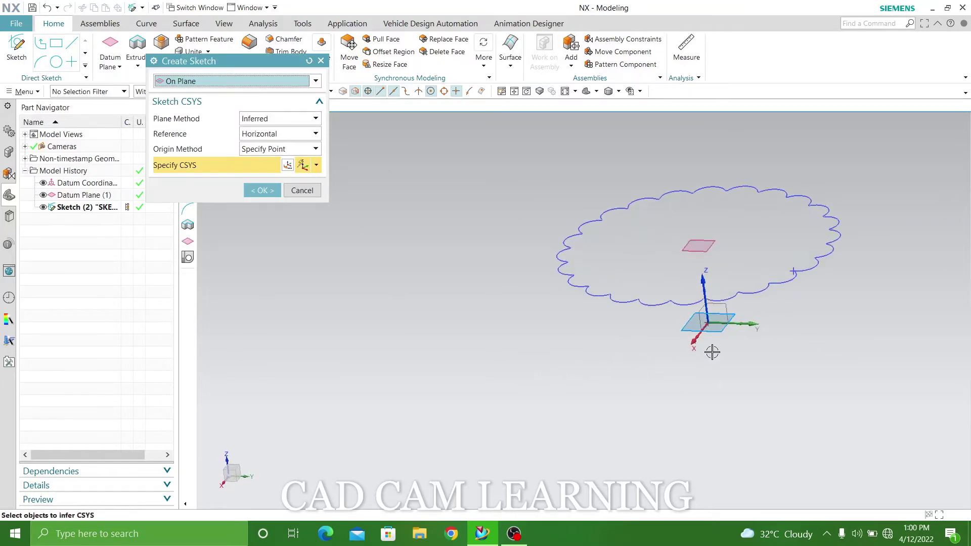
left_click(722, 332)
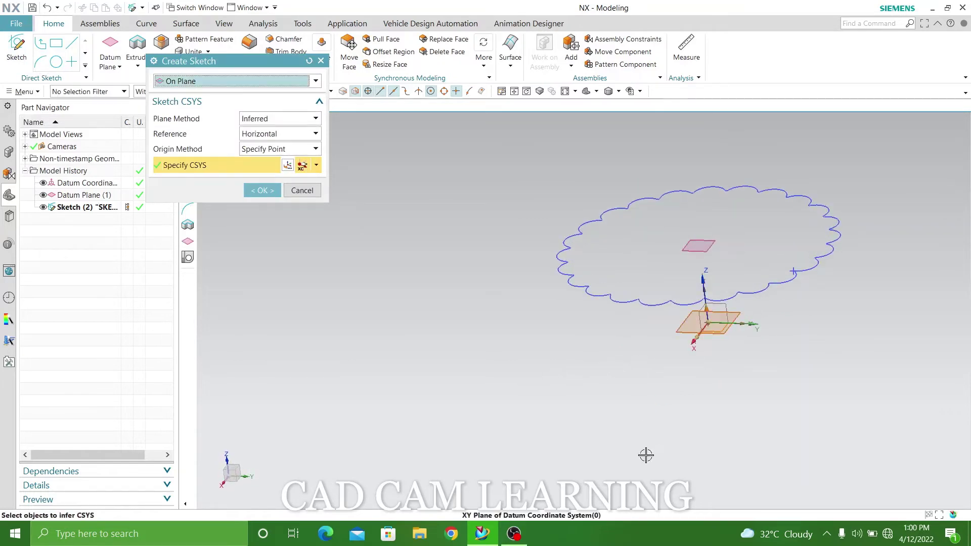
left_click(257, 193)
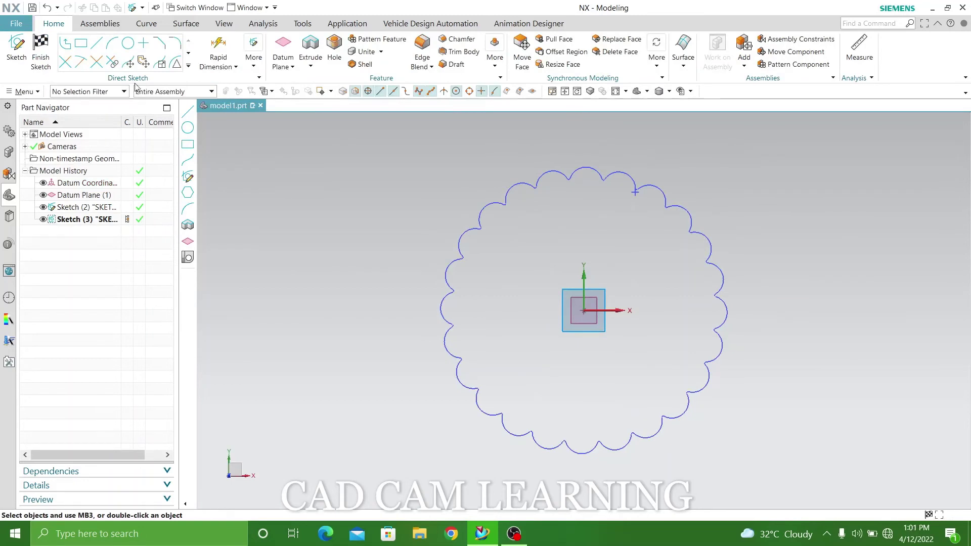
Draw a 150 mm diameter circle at the origin and finish the sketch
key("o")
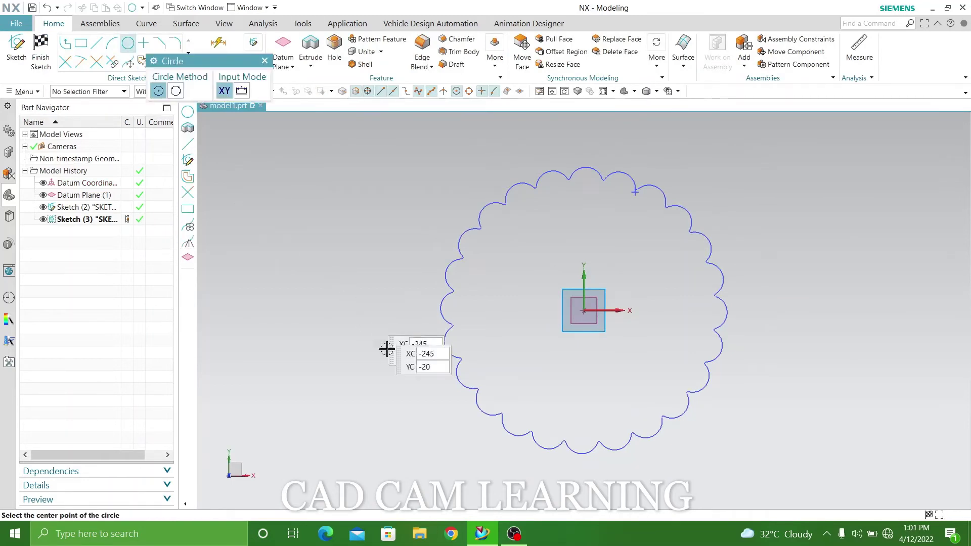
left_click(585, 311)
type("150")
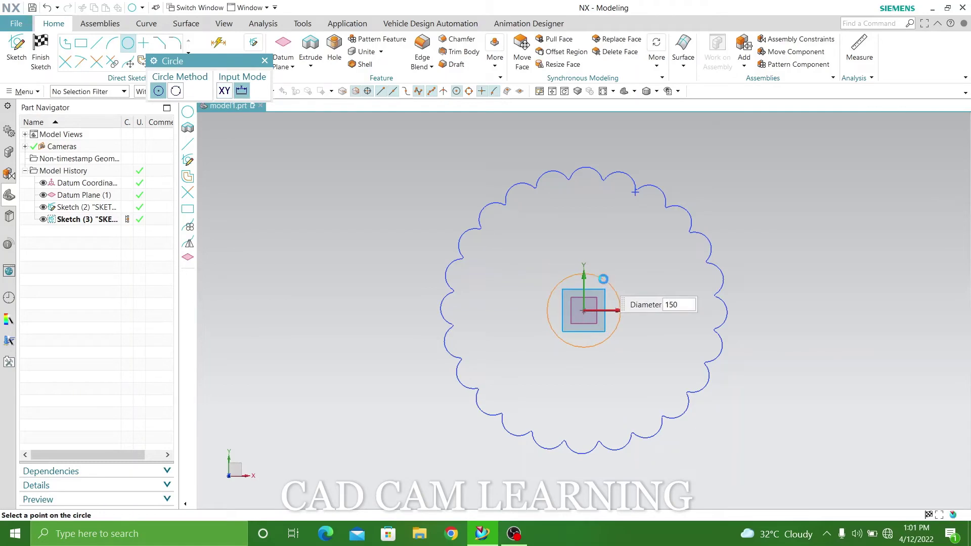
key("Return")
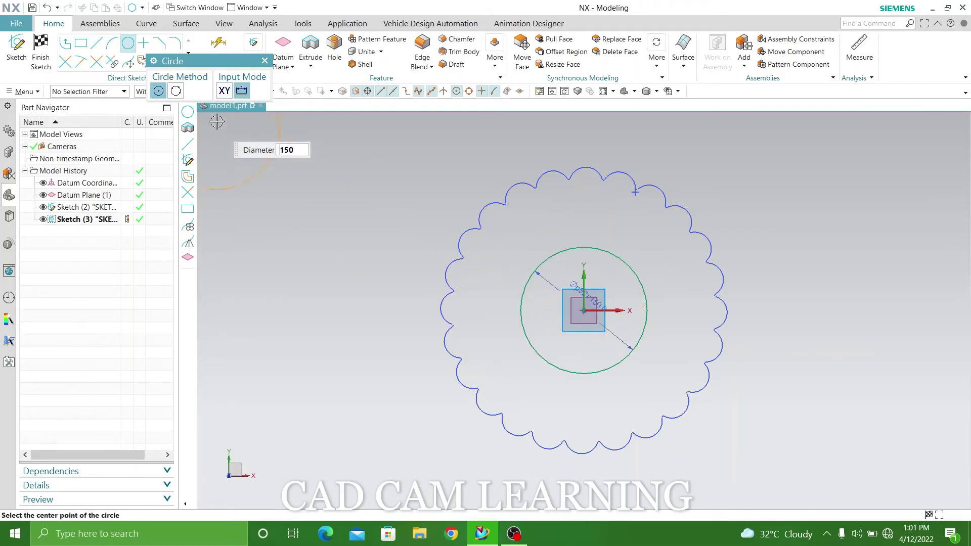
left_click(264, 60)
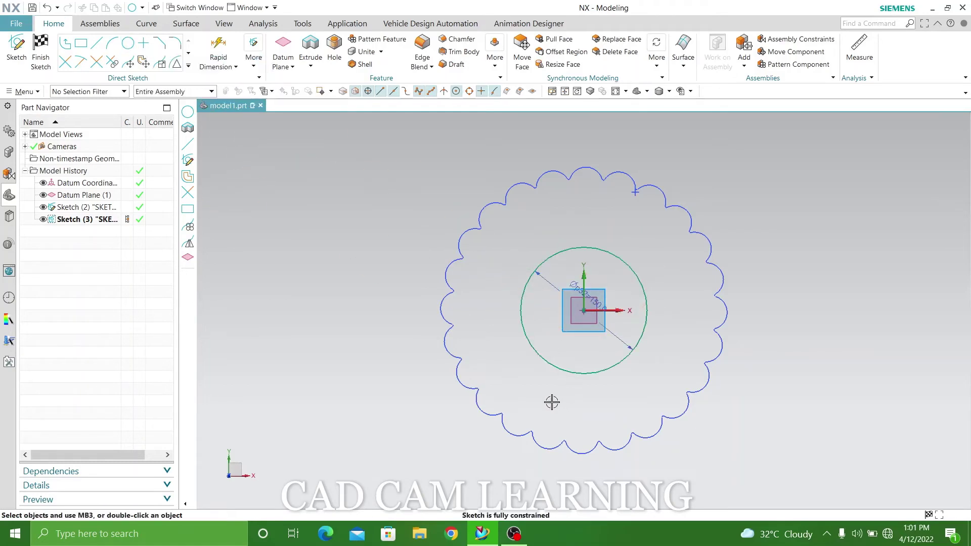
middle_click_drag(551, 402, 581, 349)
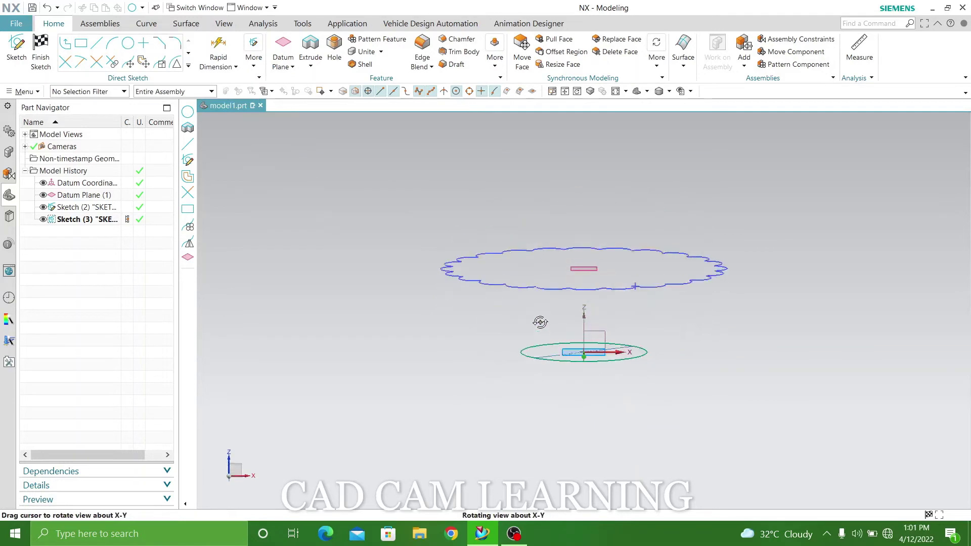
left_click(35, 69)
middle_click_drag(388, 316, 446, 340)
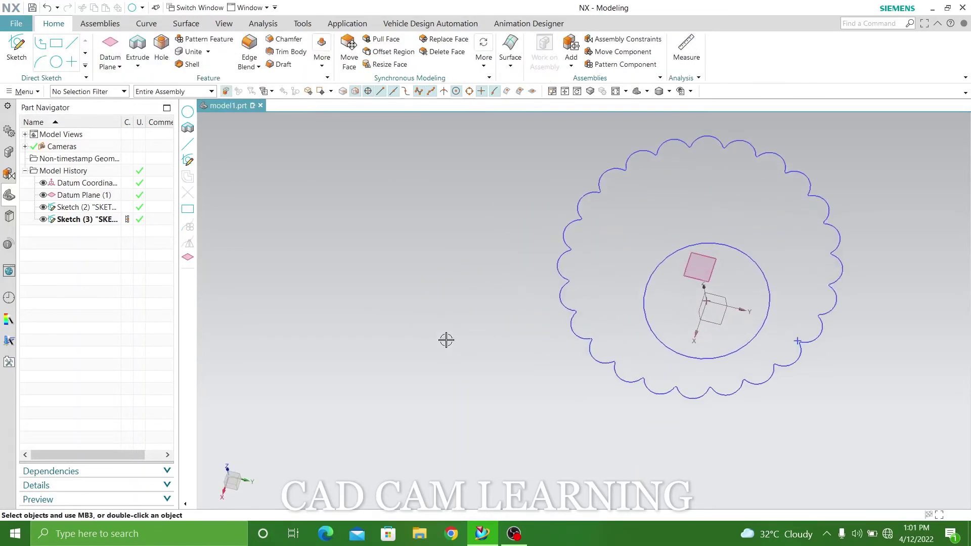
Create an N-Sided Surface using the 150 mm circle as its outer loop
left_click(193, 24)
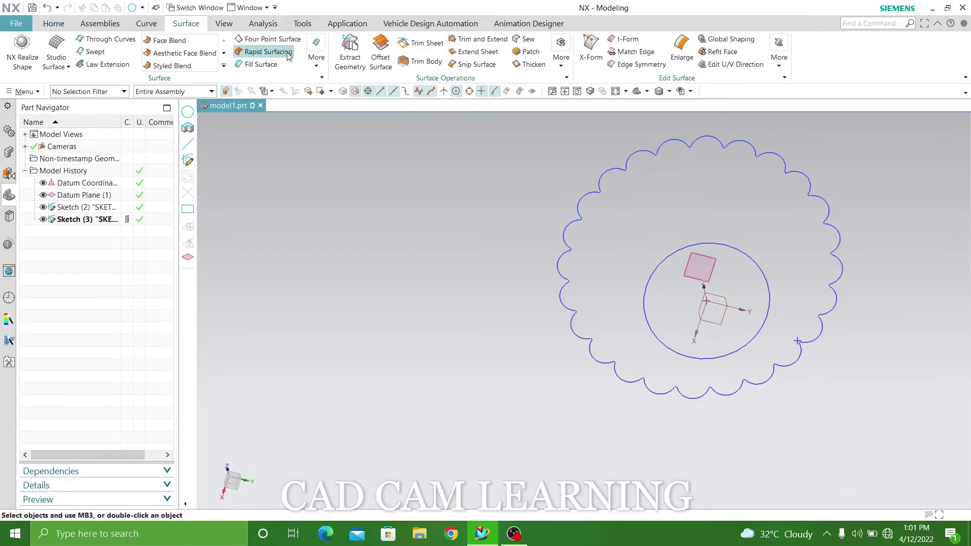
left_click(317, 70)
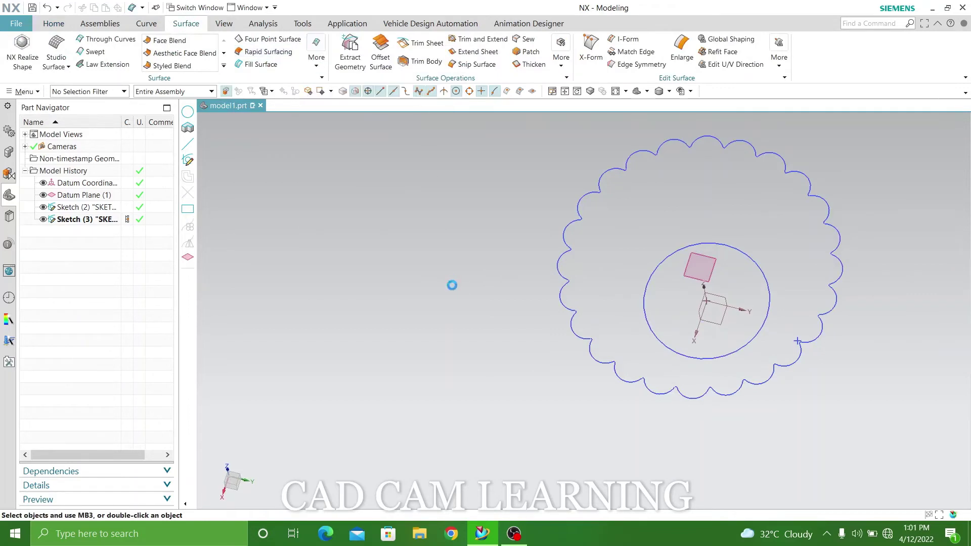
left_click(662, 338)
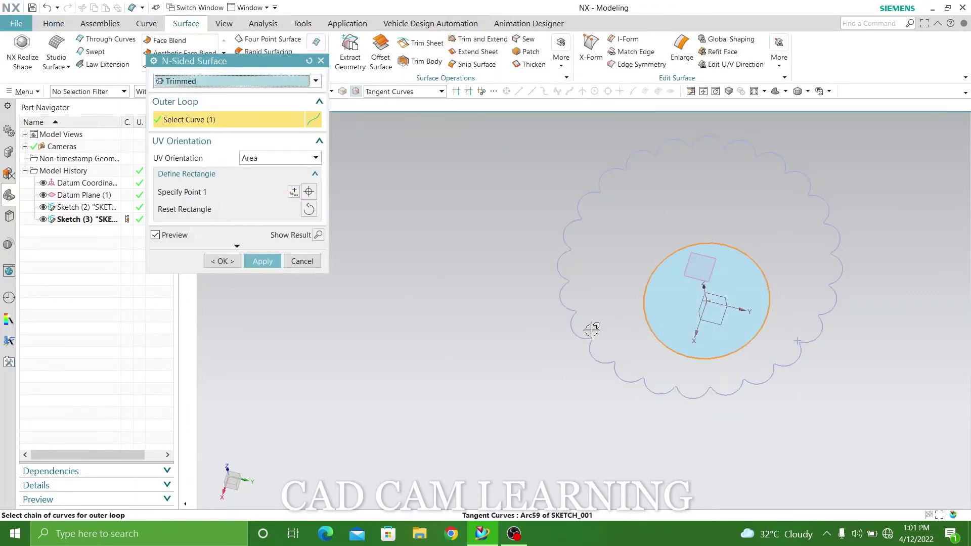
left_click(261, 263)
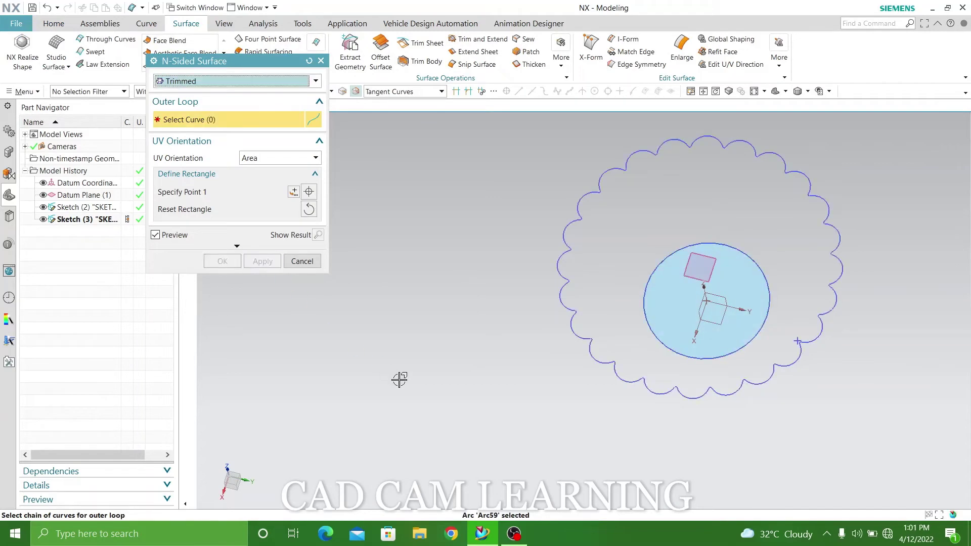
middle_click_drag(402, 379, 379, 329)
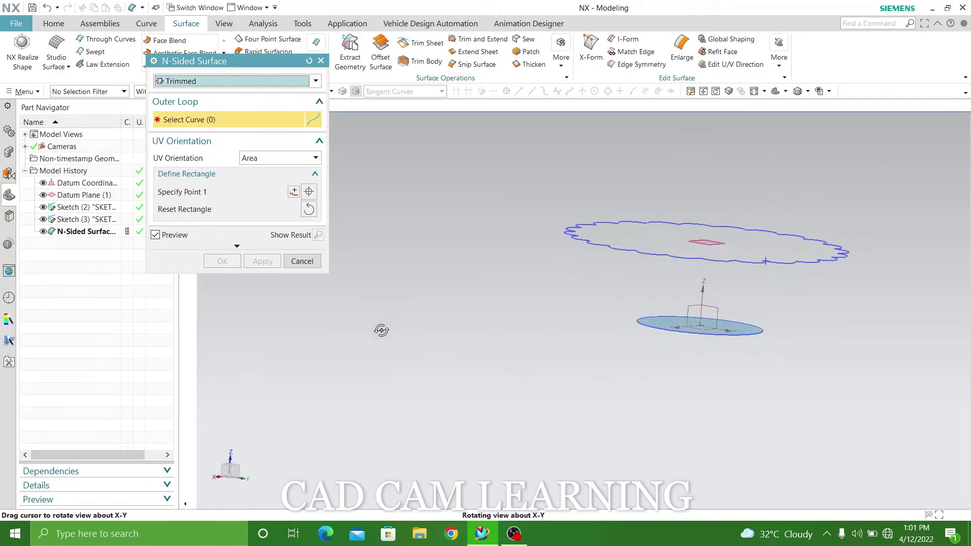
left_click(302, 261)
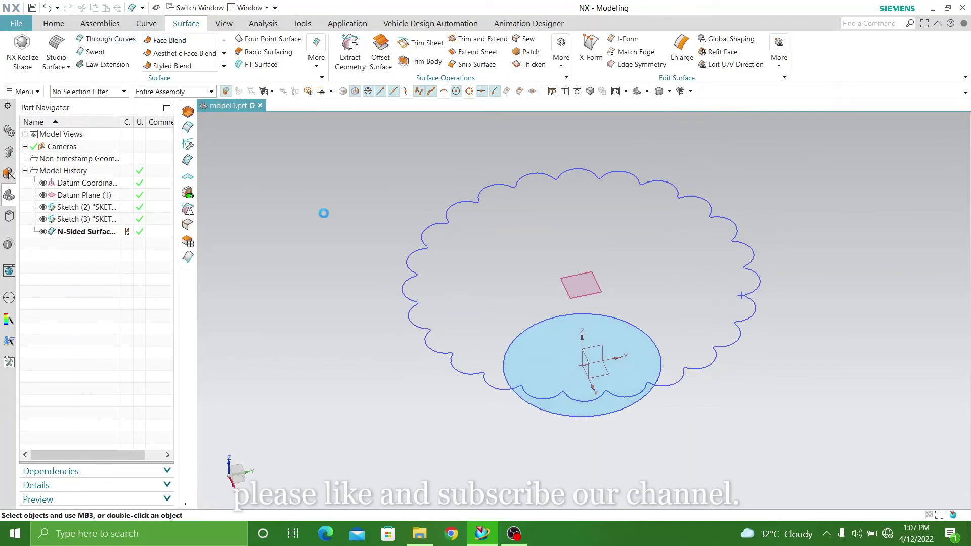
Switch to Connected Curves and pick the scalloped outline as the first loft section
middle_click_drag(360, 163, 376, 180)
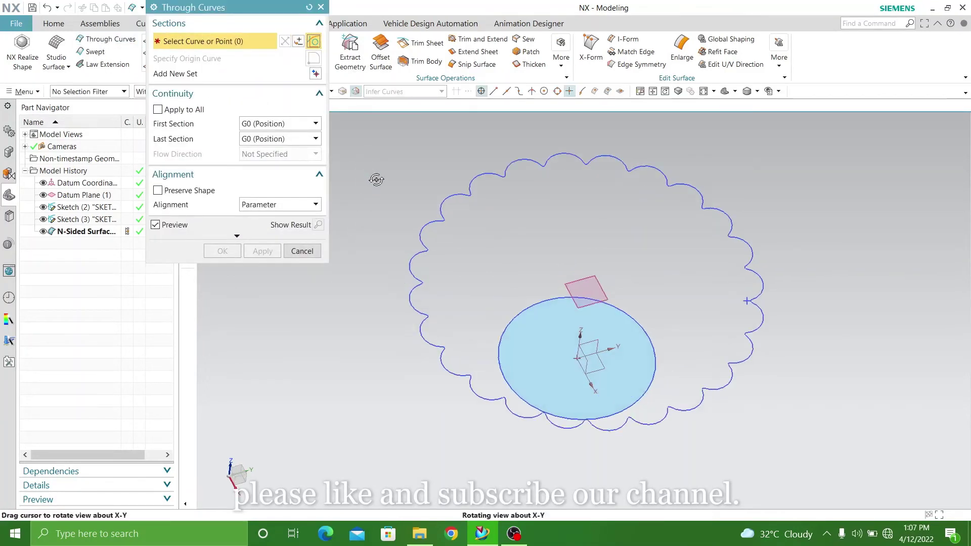
left_click(441, 92)
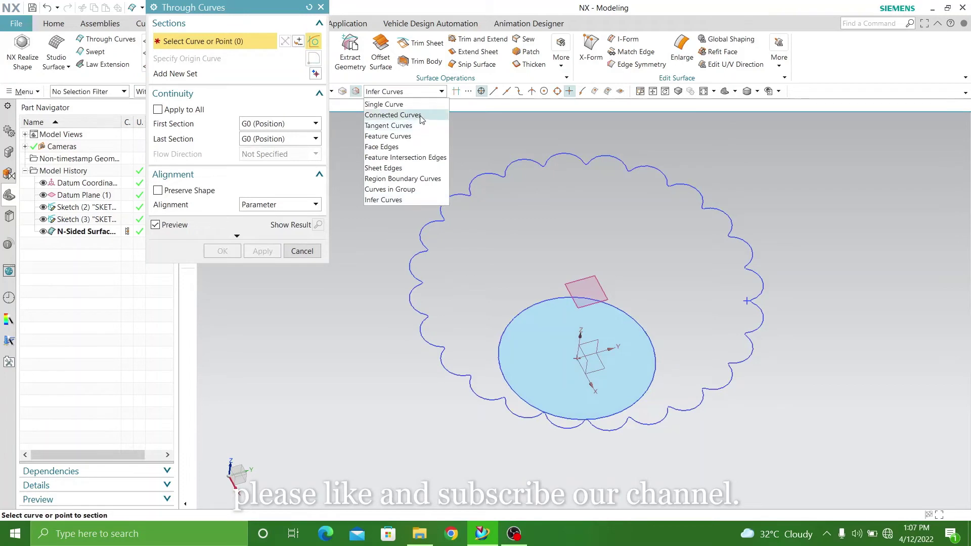
left_click(421, 115)
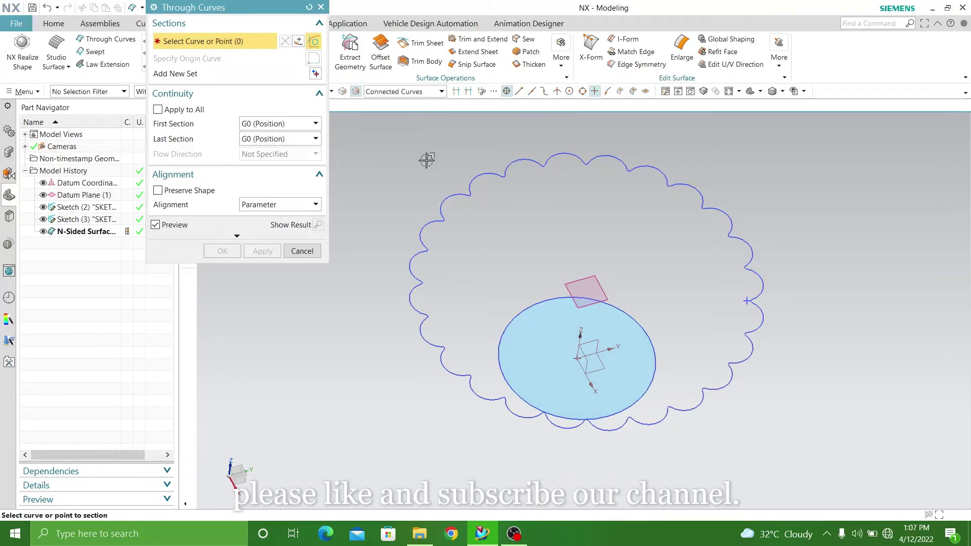
left_click(698, 399)
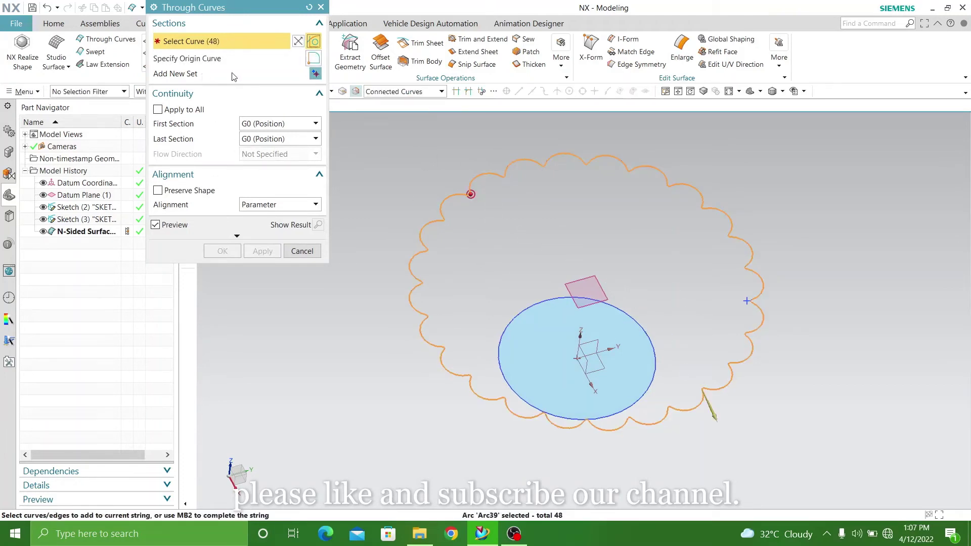
Add the disc edge as the second section and set the first section to G1 (Tangent)
left_click(315, 74)
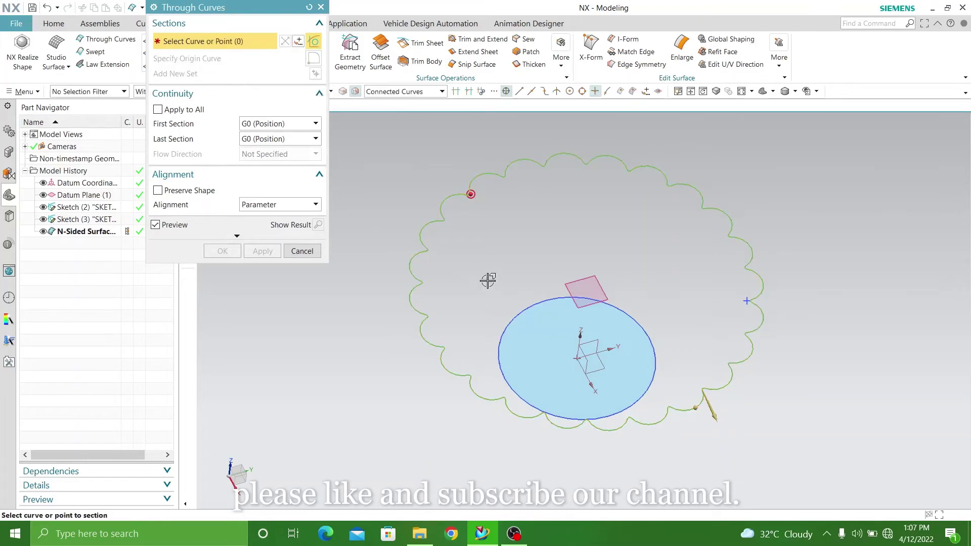
middle_click_drag(488, 283, 624, 384)
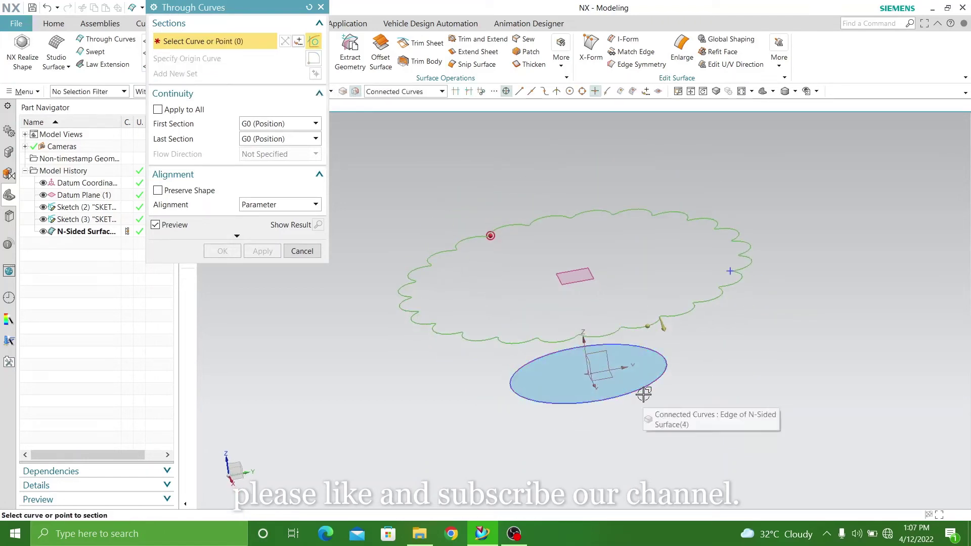
left_click(642, 394)
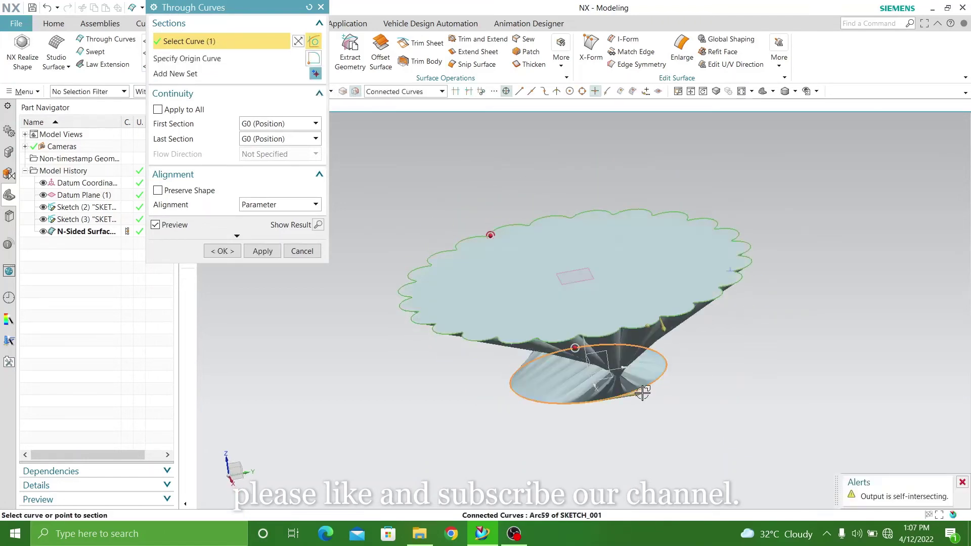
middle_click_drag(358, 352, 385, 332)
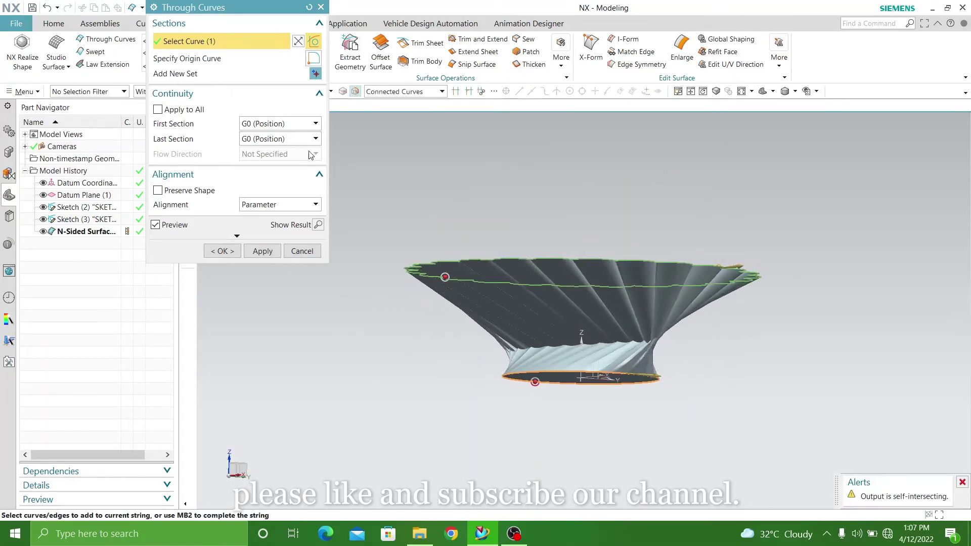
left_click(315, 125)
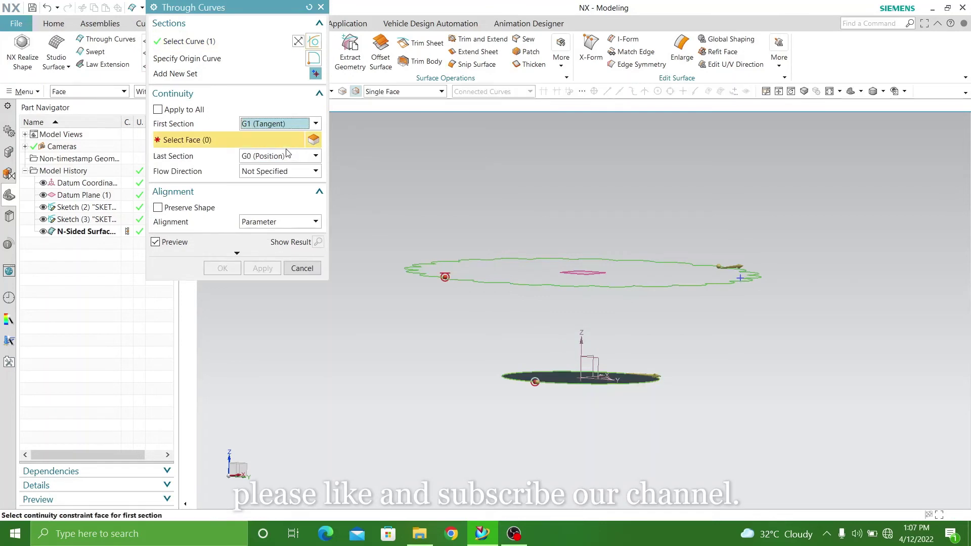
Constrain the loft's first section tangent to the disc face
middle_click_drag(473, 388, 499, 386)
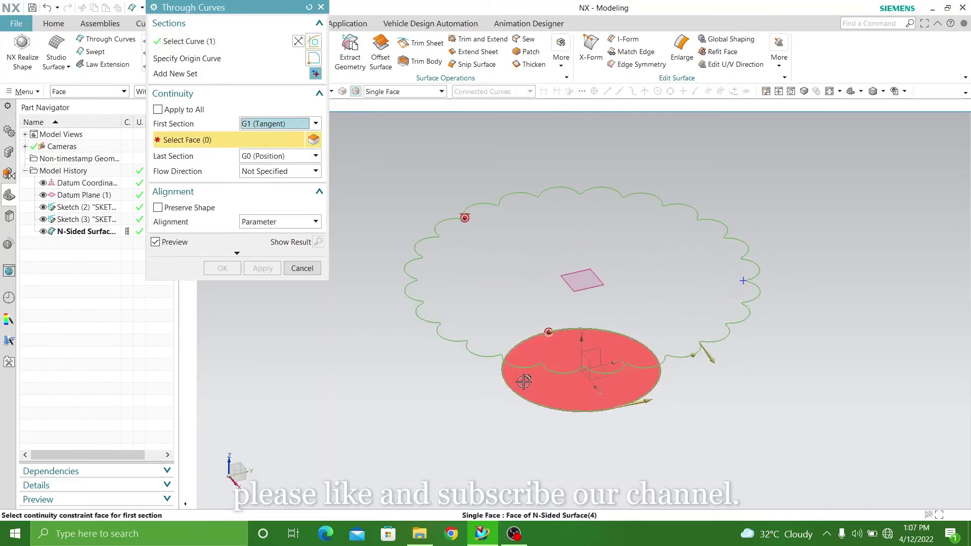
left_click(500, 380)
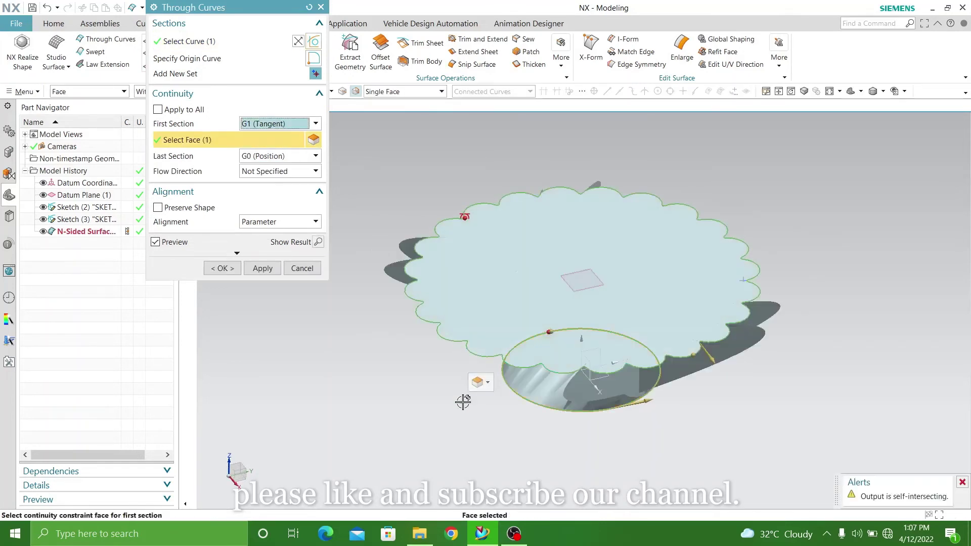
middle_click_drag(456, 396, 374, 277)
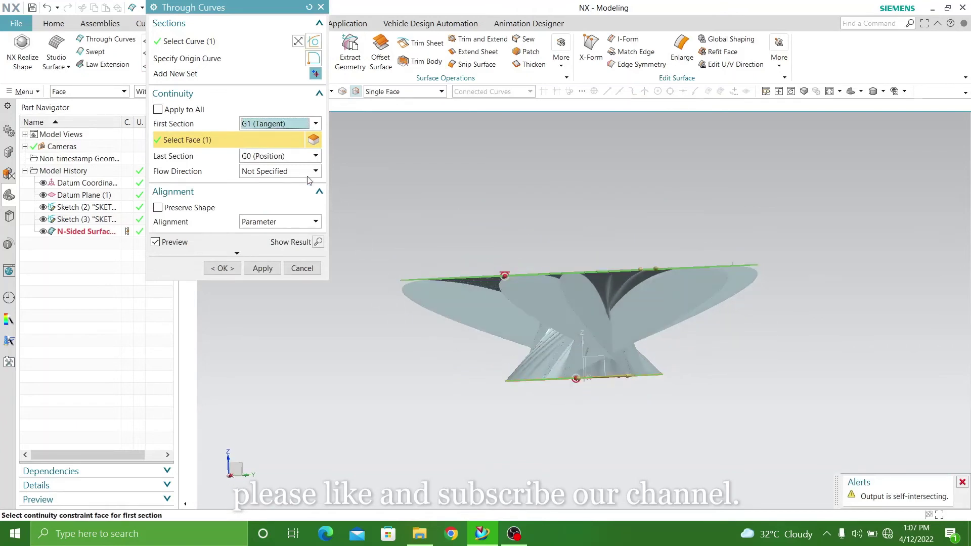
Set the last section to G1 (Tangent) against the disc face
left_click(311, 161)
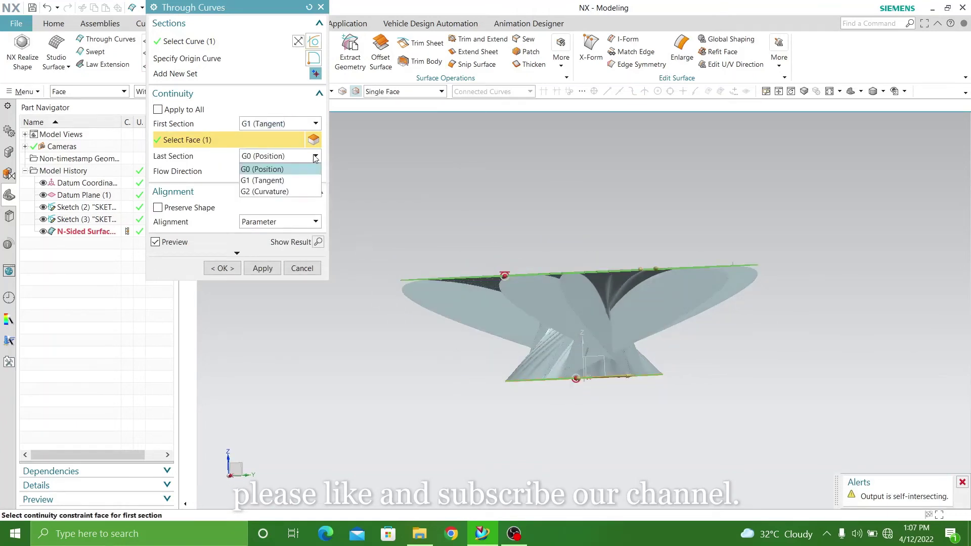
left_click(292, 179)
middle_click_drag(362, 369, 458, 386)
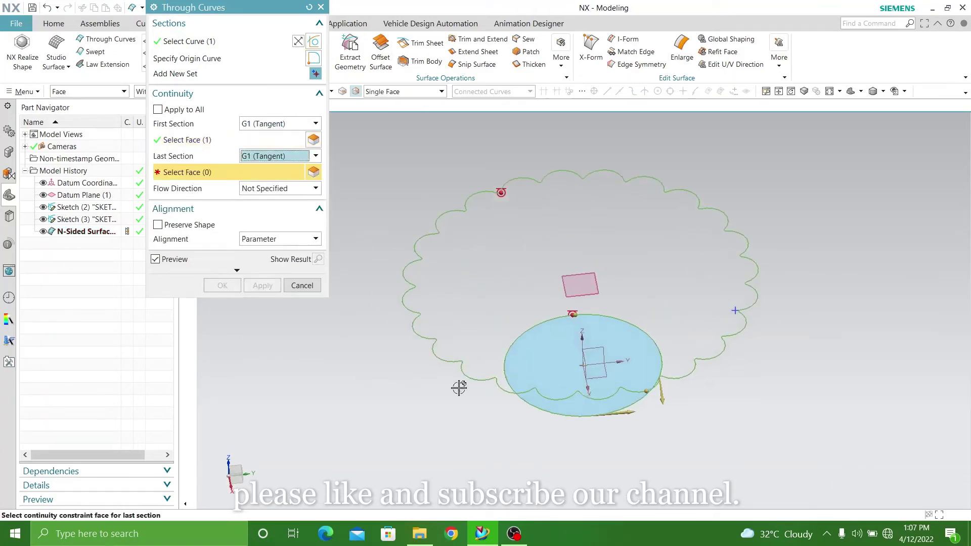
left_click(531, 360)
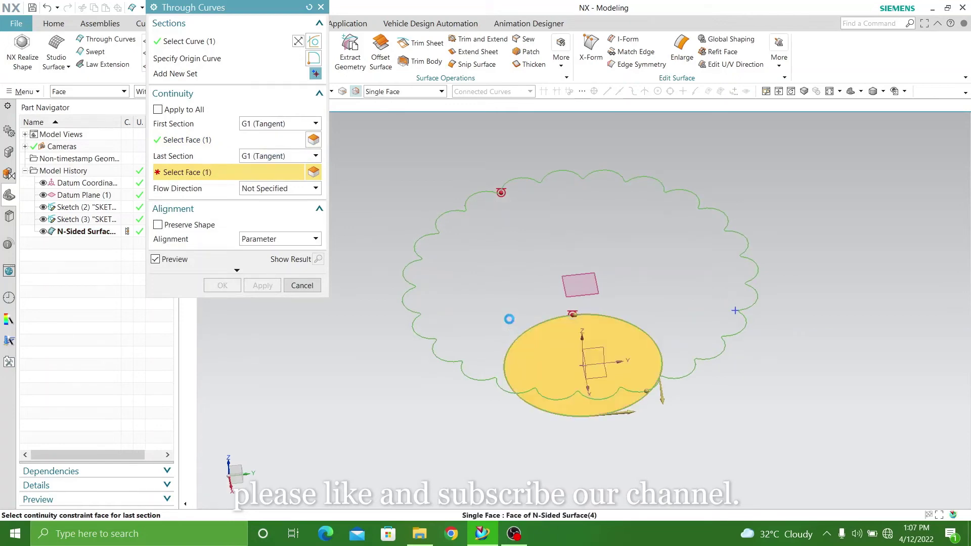
mouse_move(413, 417)
middle_mouse_down()
mouse_move(413, 274)
mouse_move(399, 340)
mouse_move(359, 344)
middle_mouse_up()
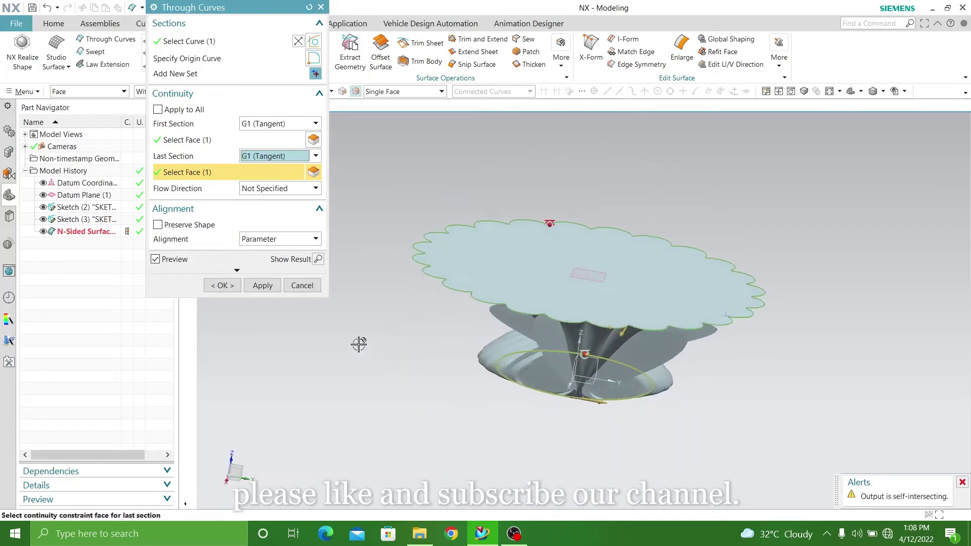
left_click(248, 271)
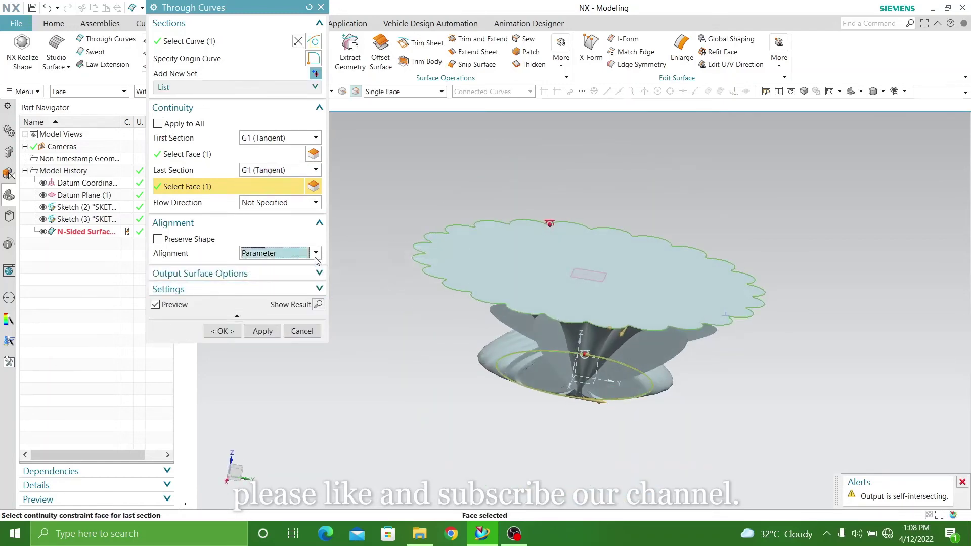
Set loft alignment to Angle about the Z axis, with the axis point at the origin
left_click(316, 254)
left_click(274, 311)
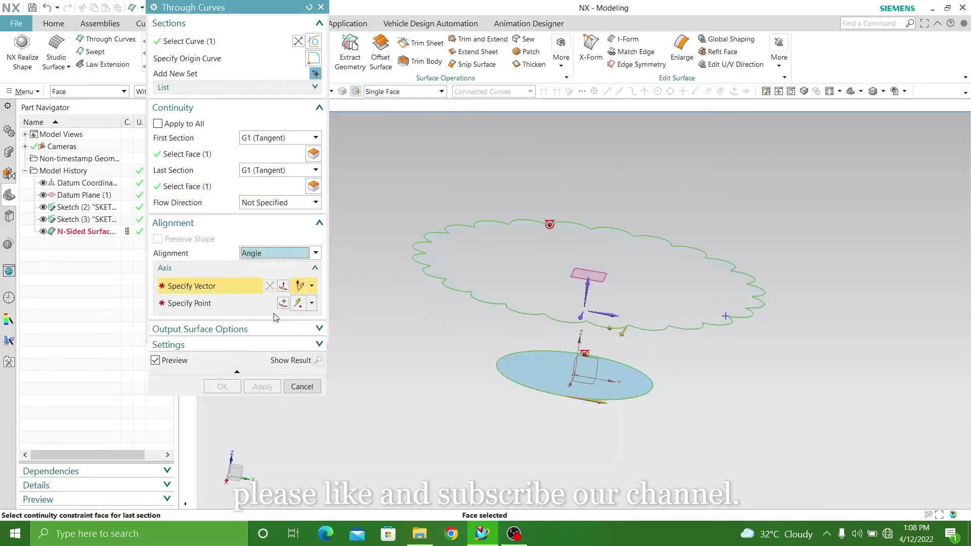
middle_click_drag(512, 293, 487, 270)
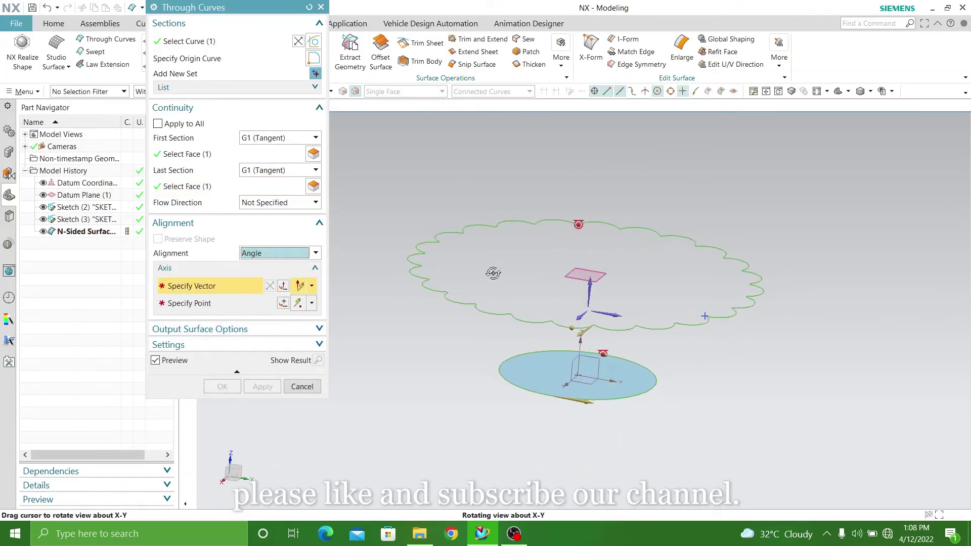
left_click(595, 296)
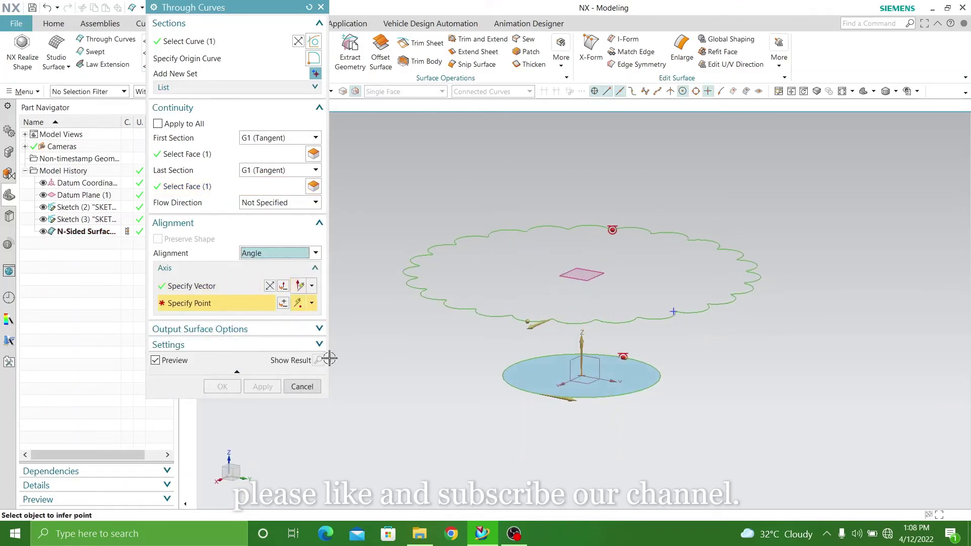
left_click(283, 303)
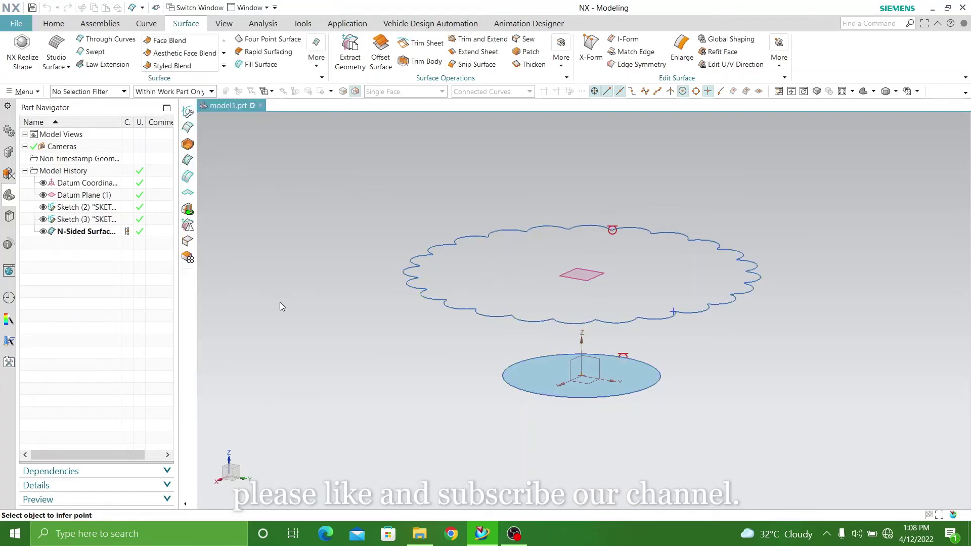
left_click(264, 220)
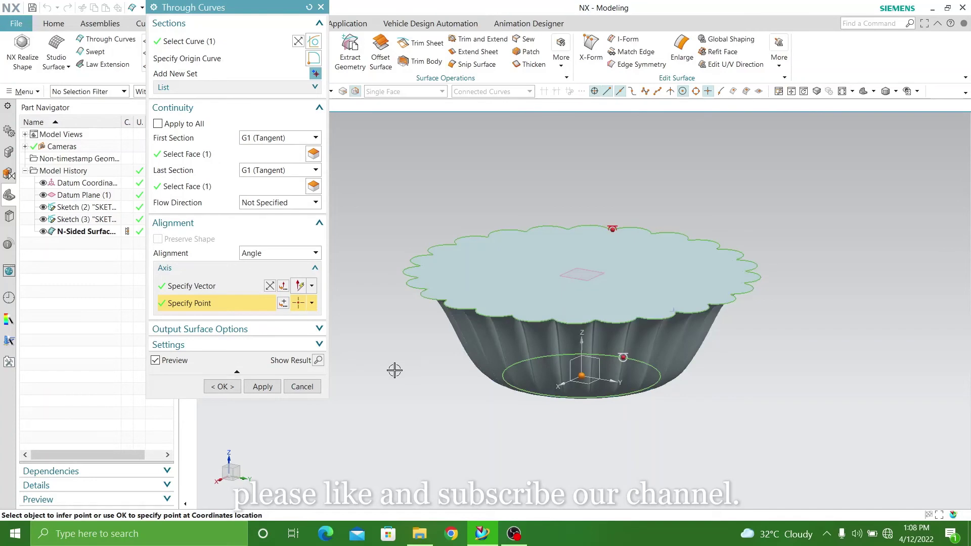
mouse_move(403, 289)
middle_mouse_down()
mouse_move(391, 364)
mouse_move(407, 311)
mouse_move(424, 428)
middle_mouse_up()
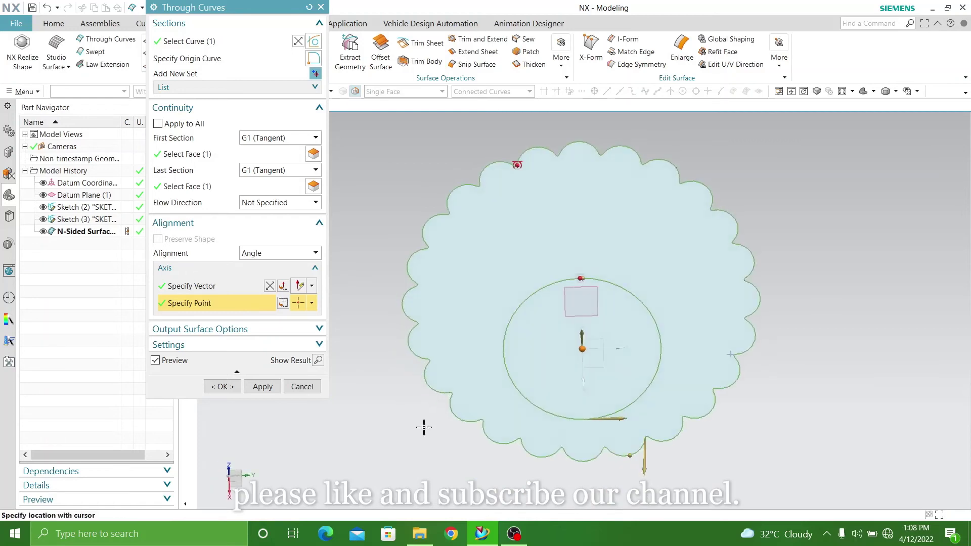
left_click(237, 373)
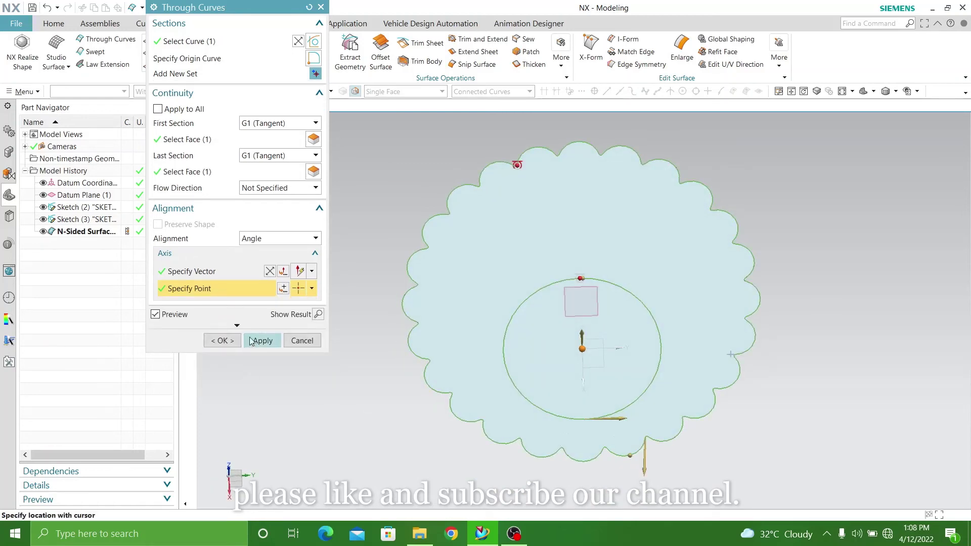
left_click(244, 327)
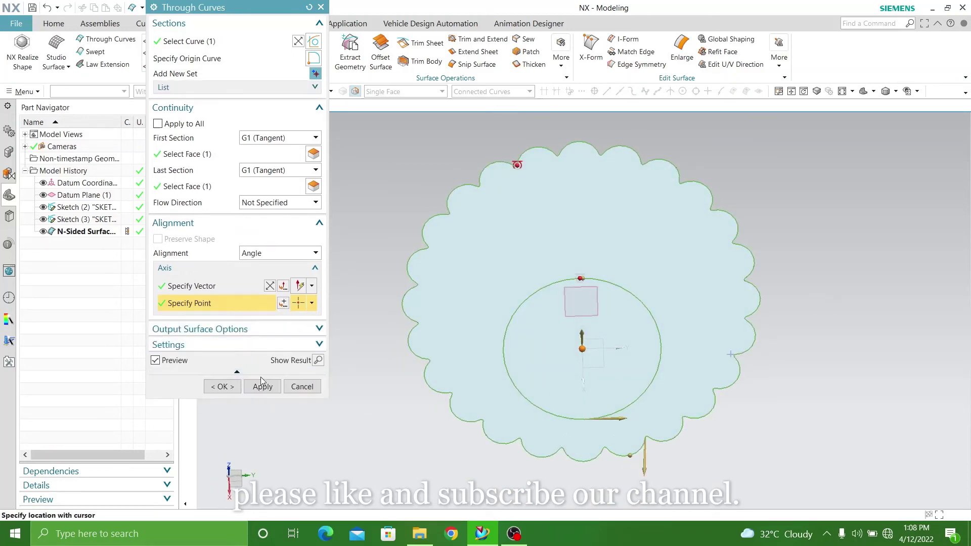
Change the loft's Body Type from Solid to Sheet and apply it
left_click(319, 345)
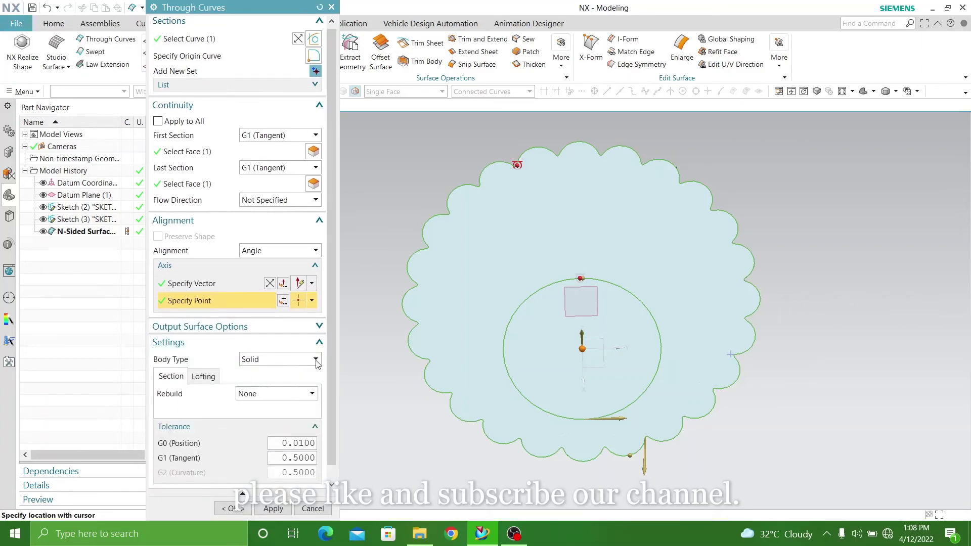
left_click(302, 384)
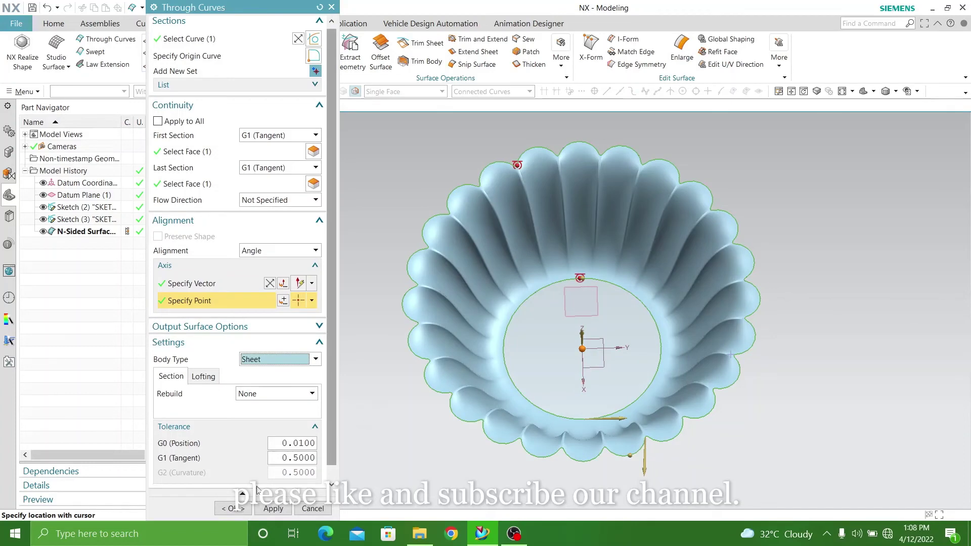
left_click(260, 509)
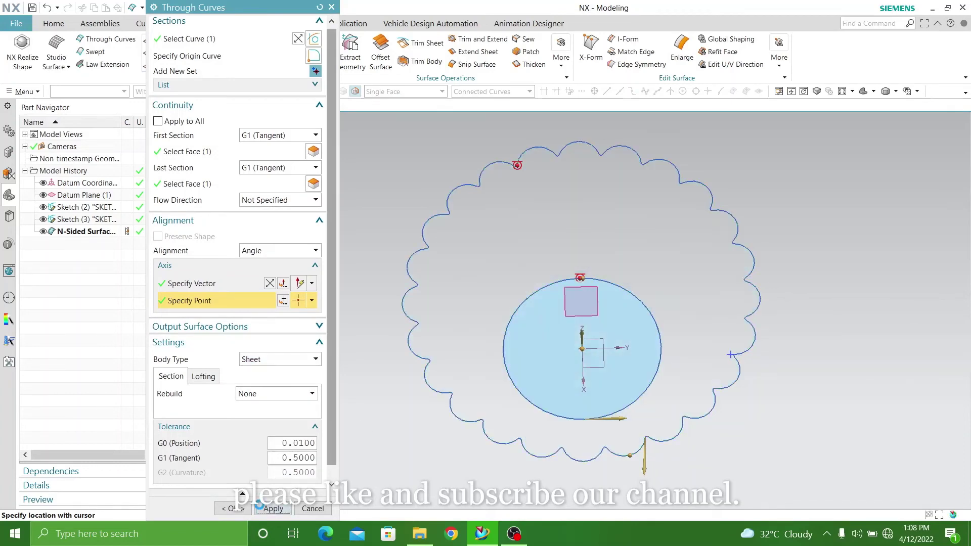
left_click(312, 508)
mouse_move(321, 439)
middle_mouse_down()
mouse_move(319, 387)
mouse_move(314, 411)
middle_mouse_up()
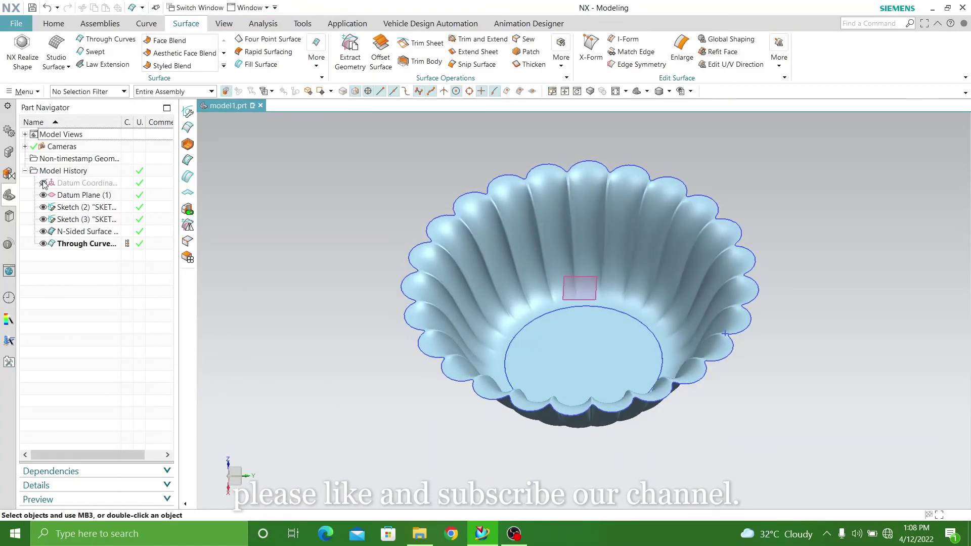
Hide the scalloped rim sketch, then start and cancel Edit Object Display
left_click(43, 208)
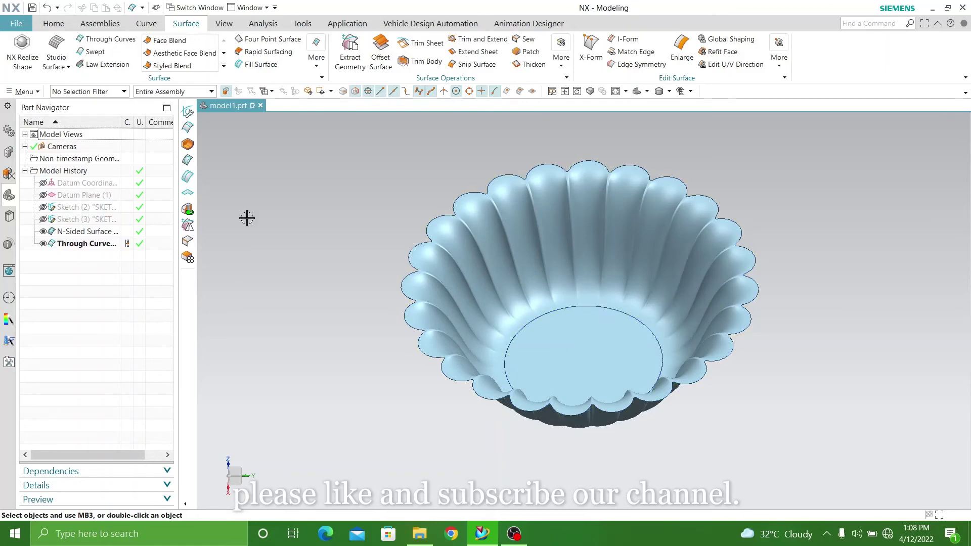
mouse_move(247, 218)
middle_mouse_down()
mouse_move(371, 258)
mouse_move(329, 187)
mouse_move(347, 251)
mouse_move(334, 311)
mouse_move(377, 349)
middle_mouse_up()
left_click(233, 25)
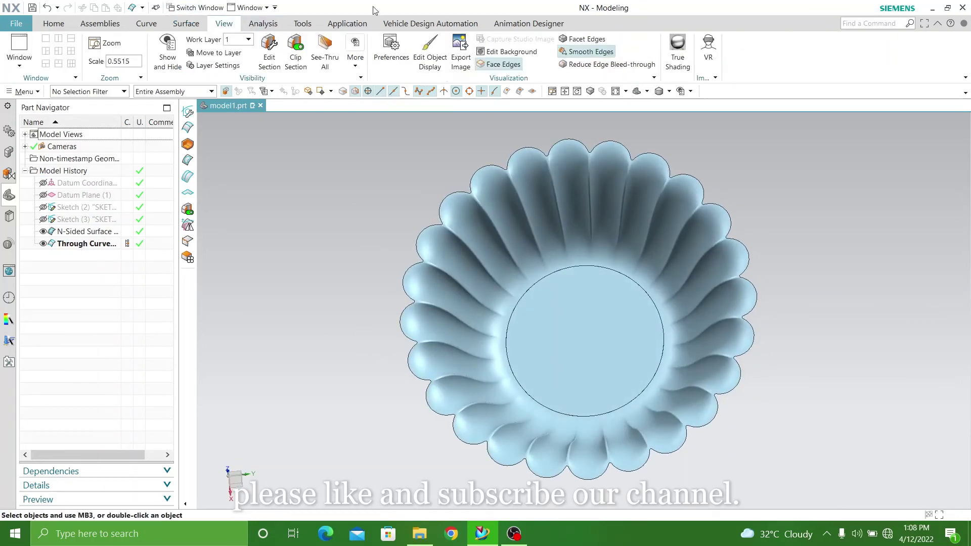
left_click(424, 52)
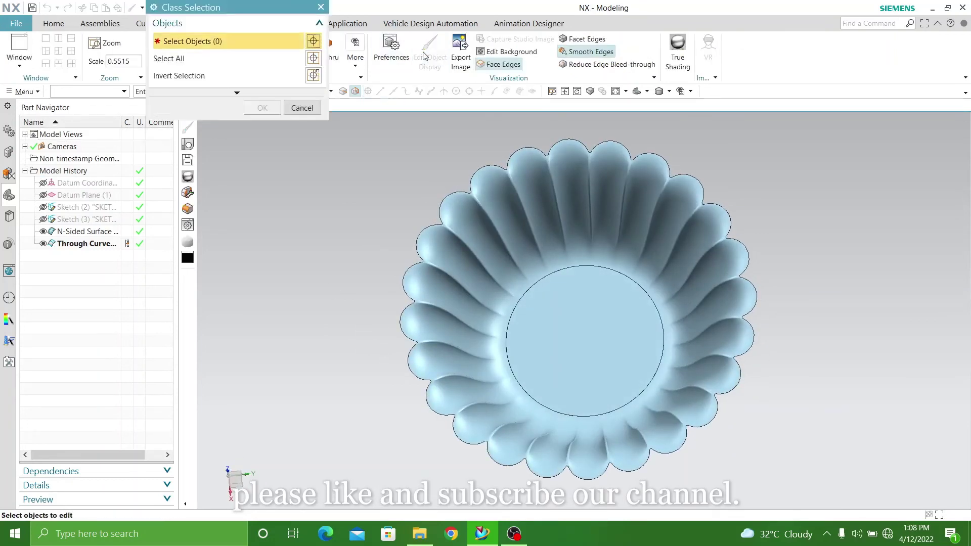
left_click(320, 7)
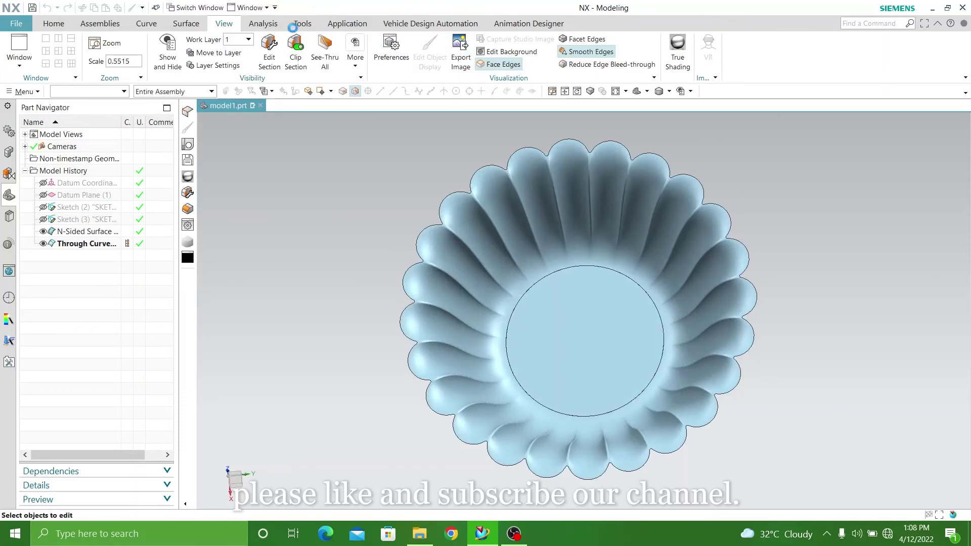
left_click(59, 22)
Sew the fluted sheet (tool) onto the circular base disc (target)
left_click(198, 26)
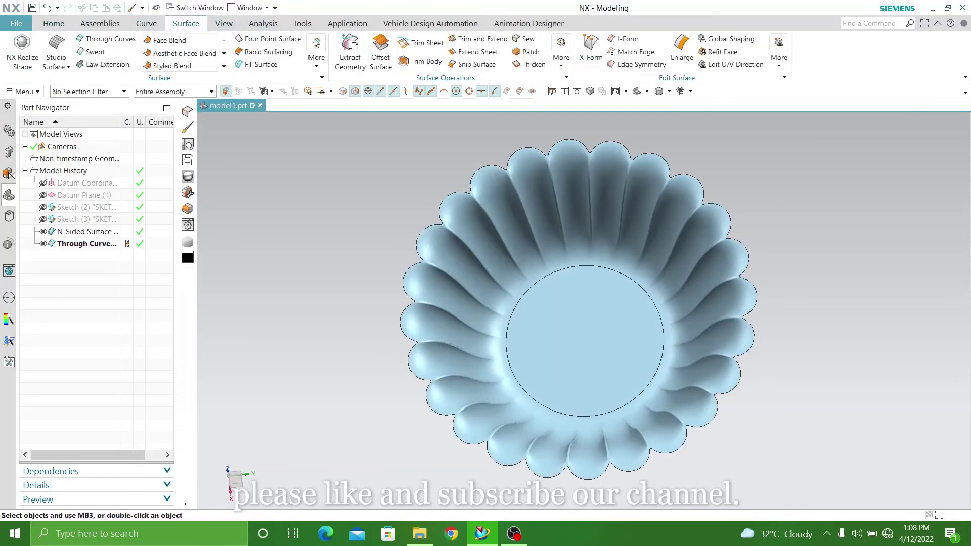
left_click(528, 40)
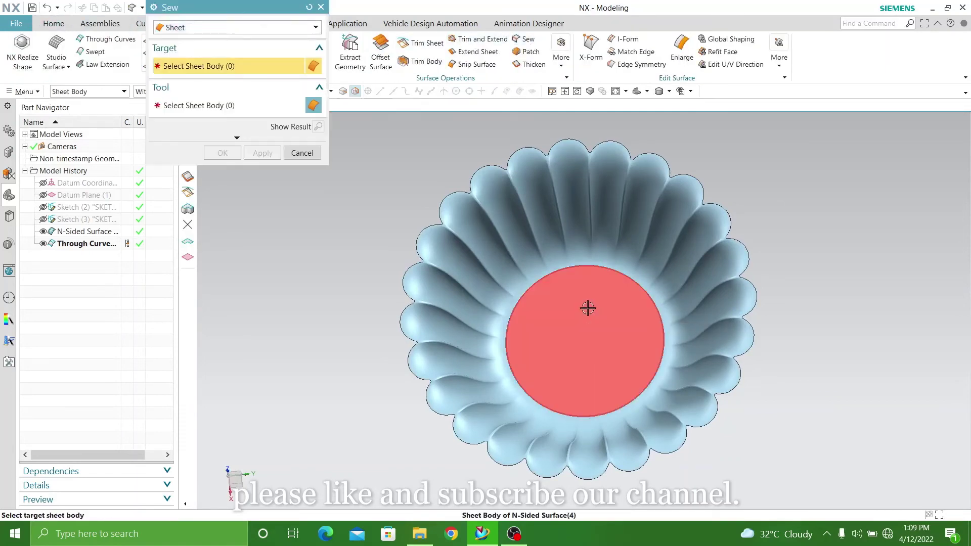
left_click(585, 306)
left_click(523, 238)
left_click(257, 154)
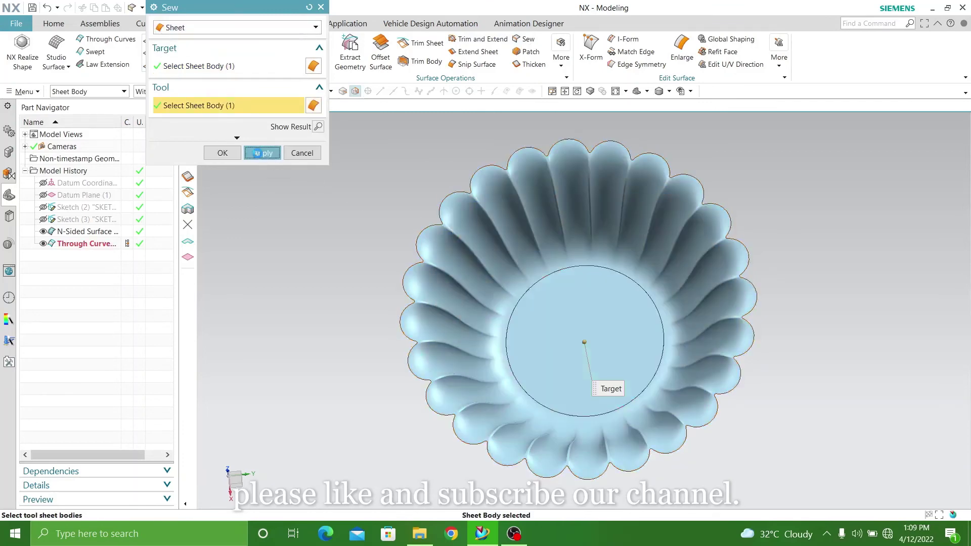
left_click(301, 153)
middle_click_drag(336, 225, 363, 251)
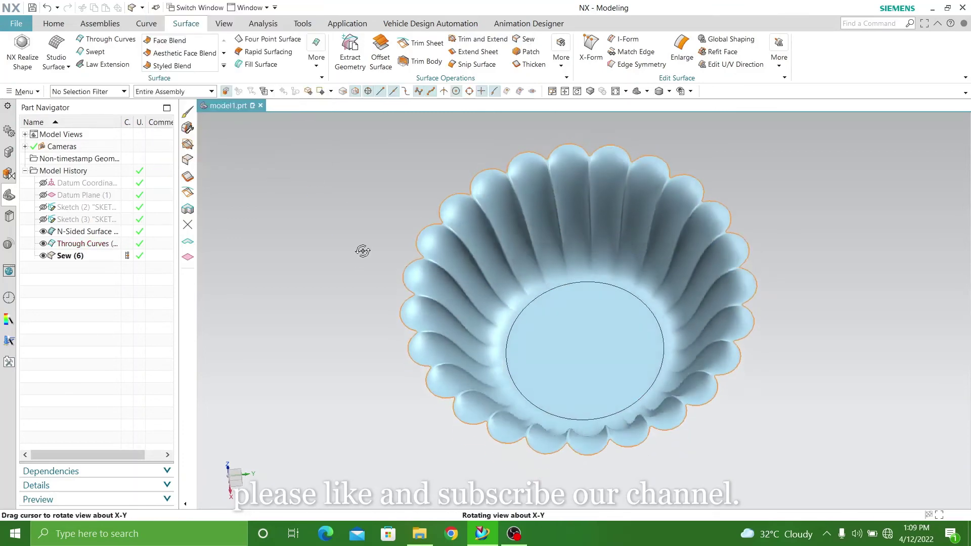
Give the sewn bowl the Emerald colour (ID 108) through Edit Object Display
left_click(225, 24)
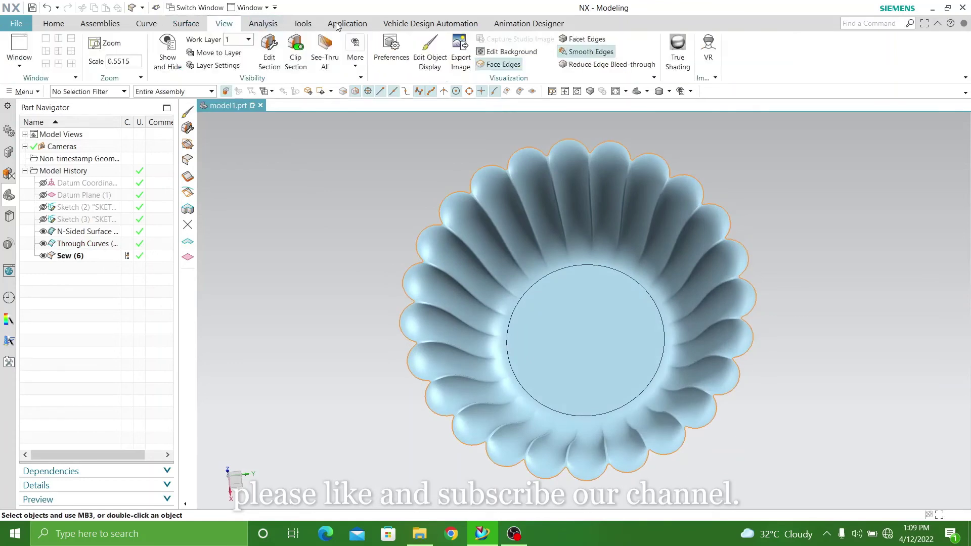
left_click(428, 61)
left_click(510, 259)
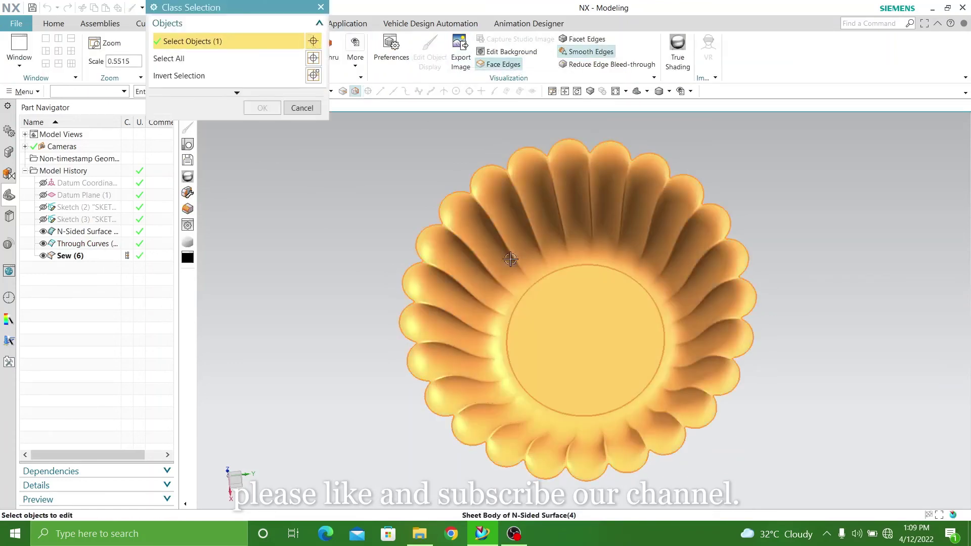
left_click(261, 108)
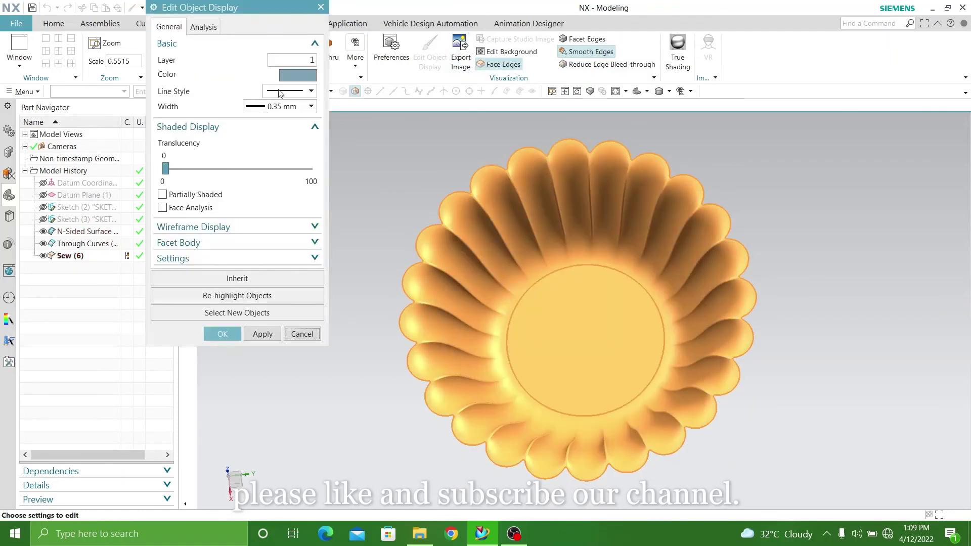
left_click(284, 75)
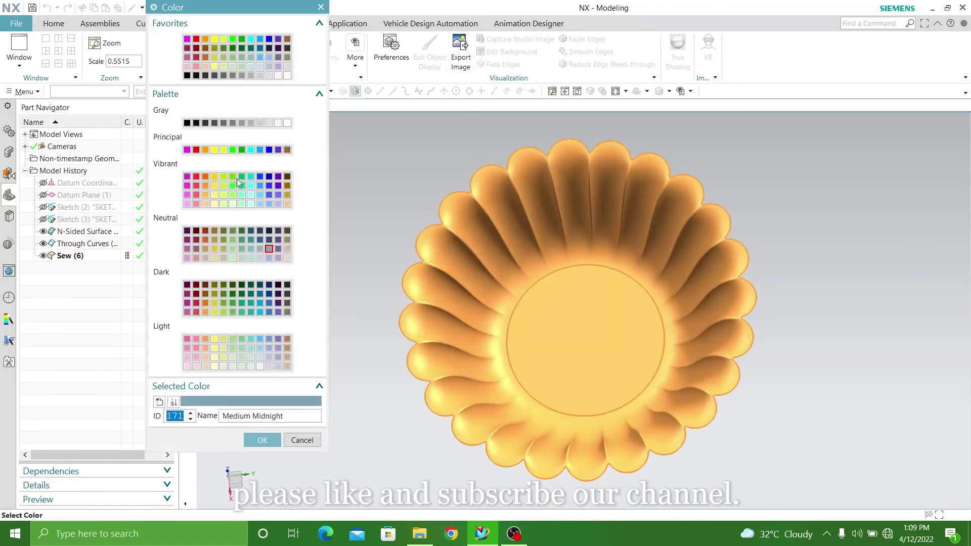
left_click(242, 151)
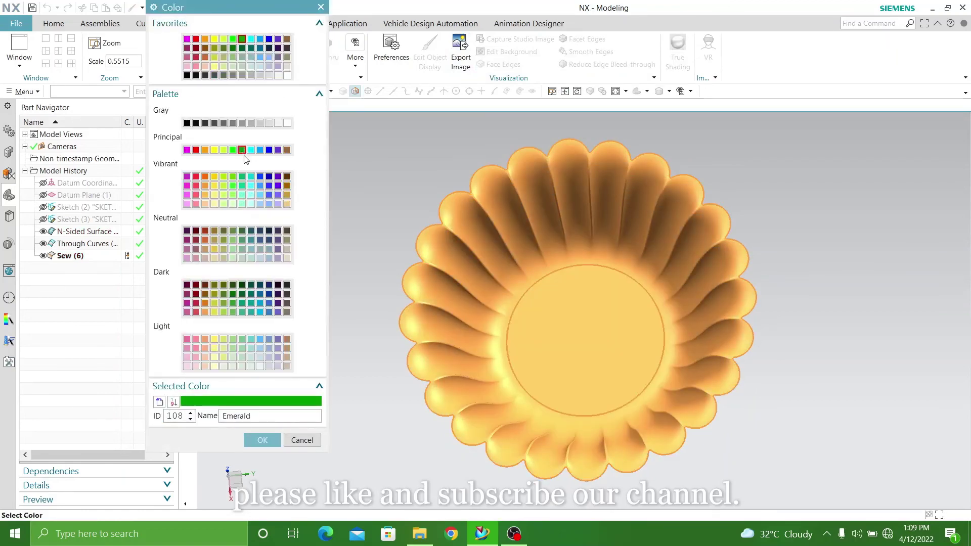
left_click(262, 441)
left_click(267, 335)
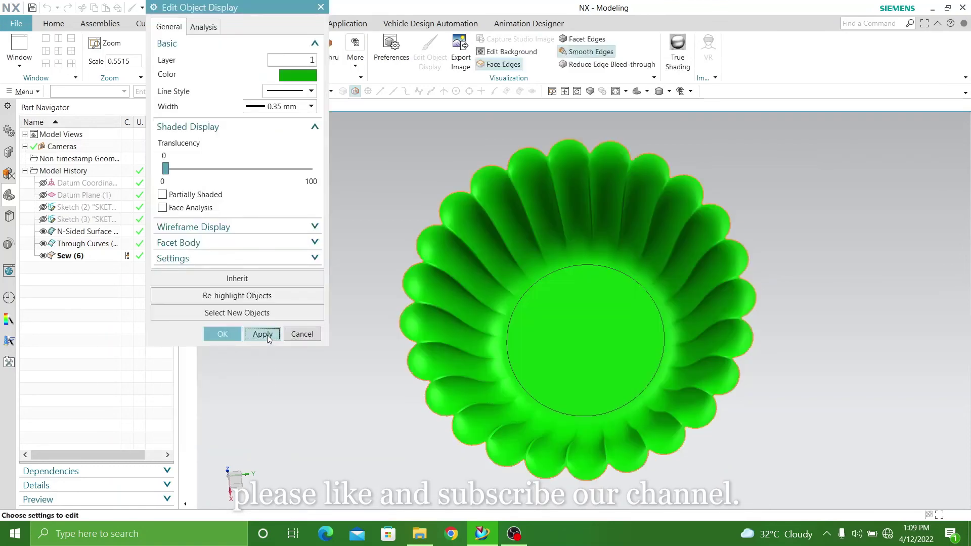
left_click(223, 334)
mouse_move(326, 401)
middle_mouse_down()
mouse_move(349, 297)
mouse_move(339, 264)
middle_mouse_up()
scroll(845, 331, "up", 3)
mouse_move(846, 331)
middle_mouse_down()
mouse_move(828, 289)
mouse_move(852, 271)
mouse_move(853, 339)
mouse_move(889, 310)
mouse_move(873, 238)
mouse_move(895, 225)
mouse_move(912, 244)
mouse_move(890, 264)
mouse_move(927, 327)
mouse_move(906, 273)
mouse_move(904, 199)
mouse_move(754, 238)
mouse_move(765, 217)
mouse_move(782, 205)
mouse_move(845, 232)
mouse_move(837, 314)
mouse_move(774, 340)
mouse_move(697, 402)
mouse_move(551, 301)
middle_mouse_up()
scroll(928, 327, "down", 2)
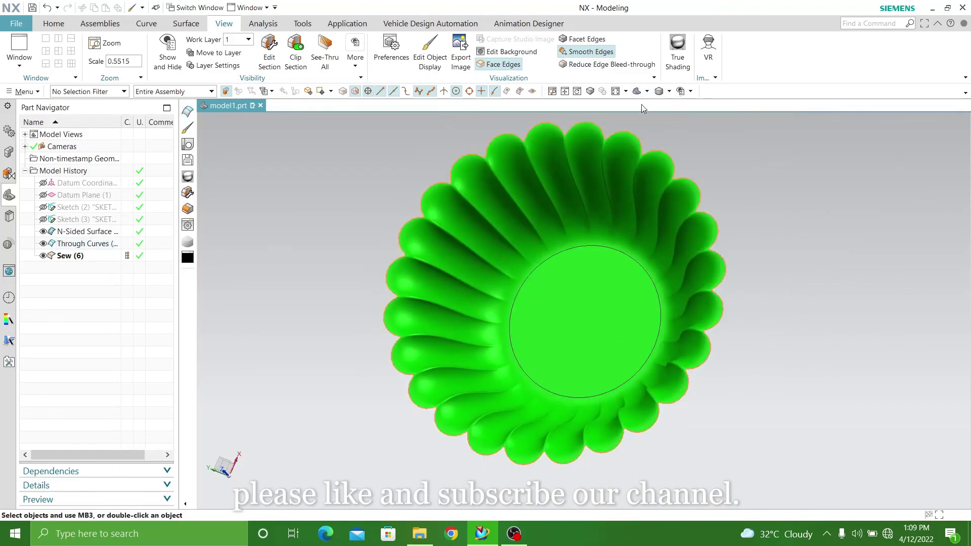
key("Home")
mouse_move(298, 159)
middle_mouse_down()
mouse_move(281, 175)
mouse_move(282, 214)
middle_mouse_up()
scroll(286, 238, "up", 3)
mouse_move(291, 262)
middle_mouse_down()
mouse_move(293, 232)
mouse_move(385, 143)
mouse_move(393, 217)
mouse_move(336, 275)
middle_mouse_up()
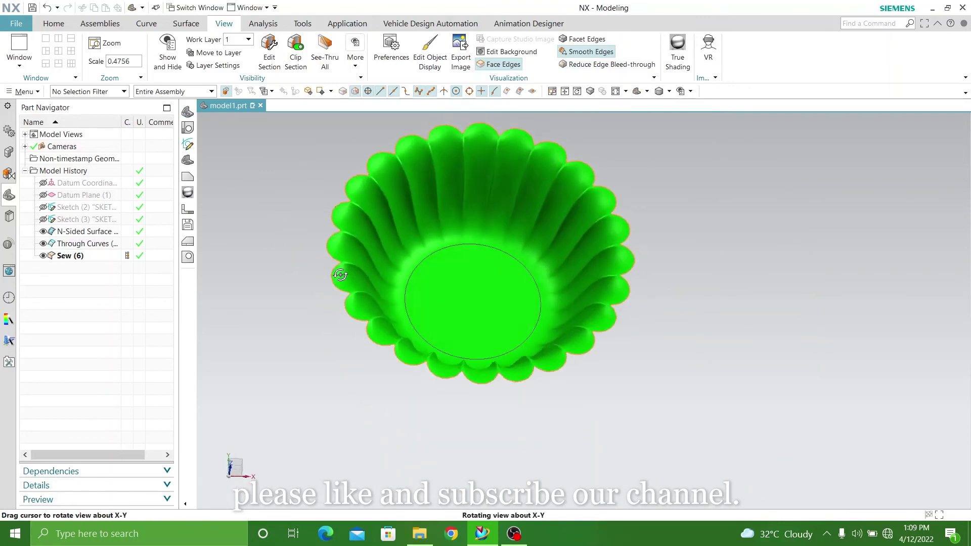